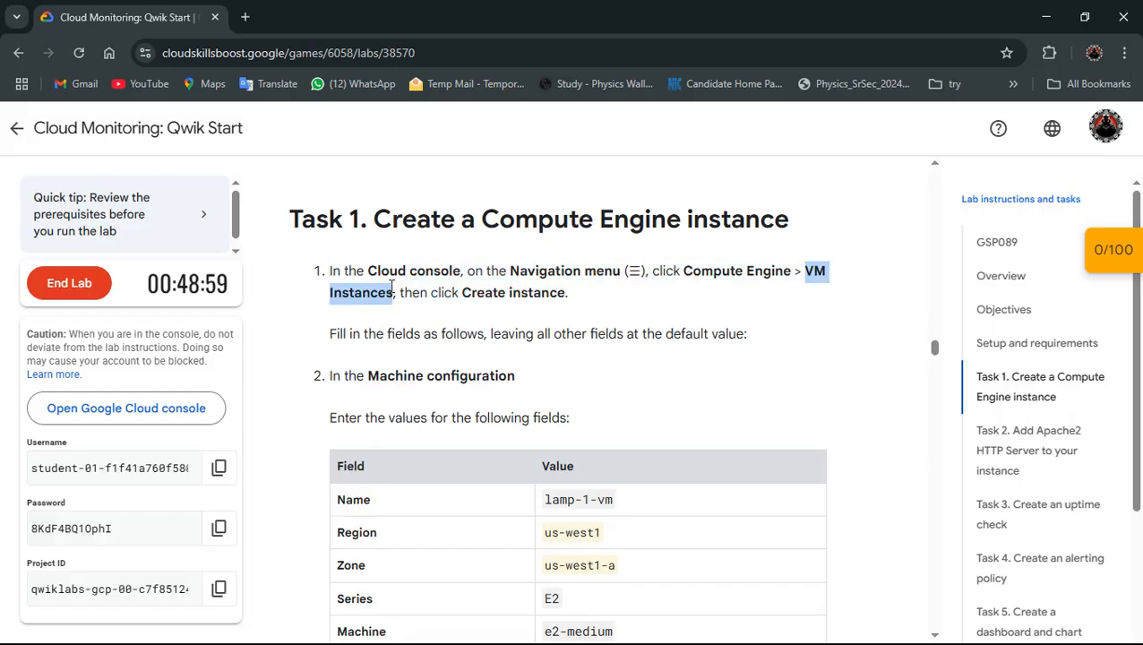
Switch to the Google Cloud console, search for "VM Instances" and open the Compute Engine VM instances page in a new tab
key("alt+Tab")
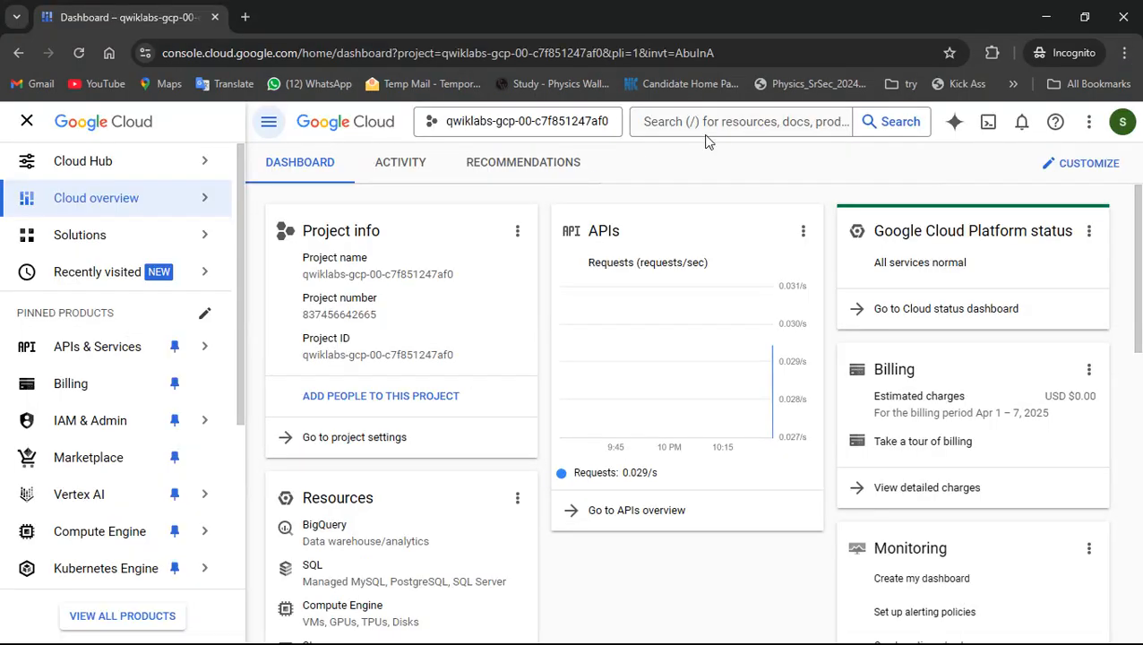
left_click(732, 122)
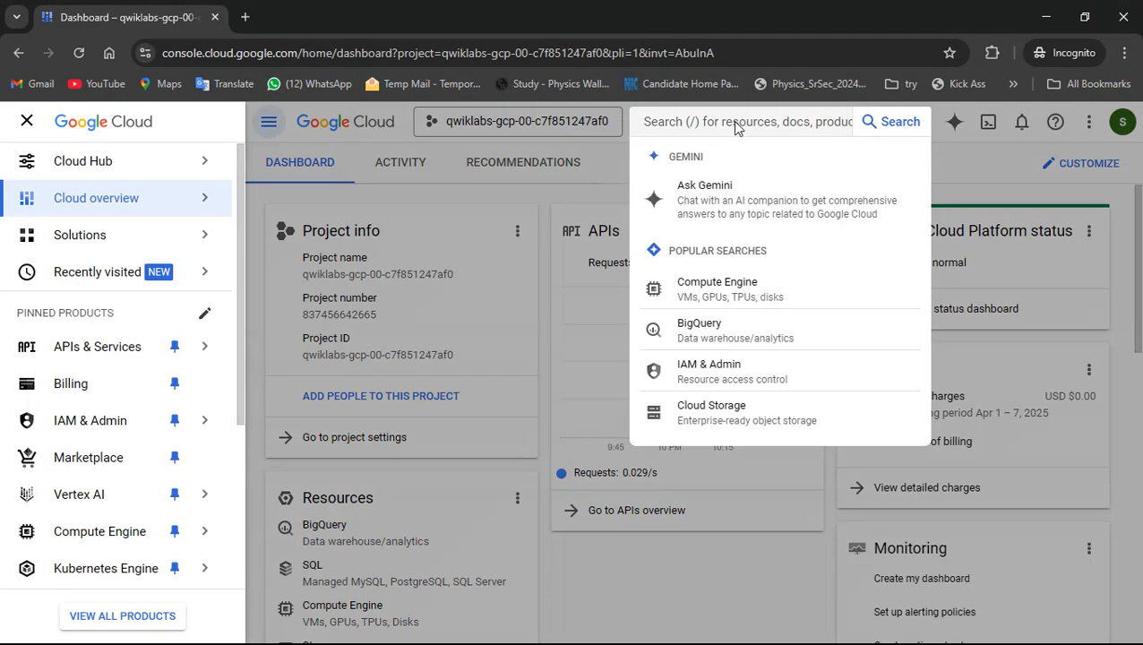
type("VM Instances")
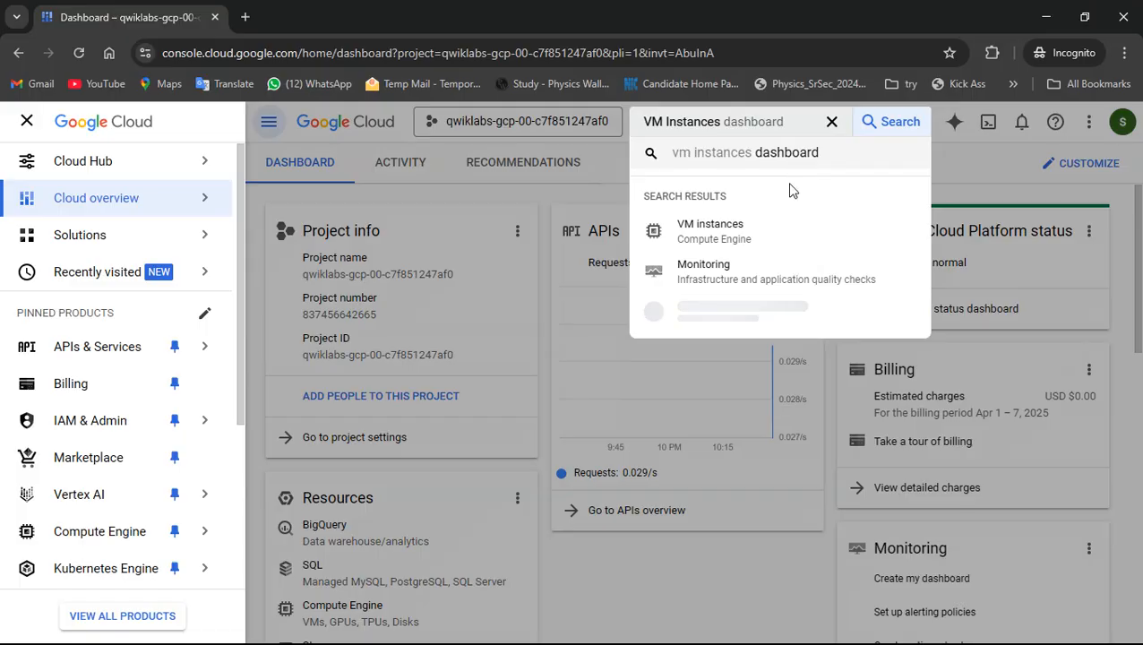
middle_click(773, 230)
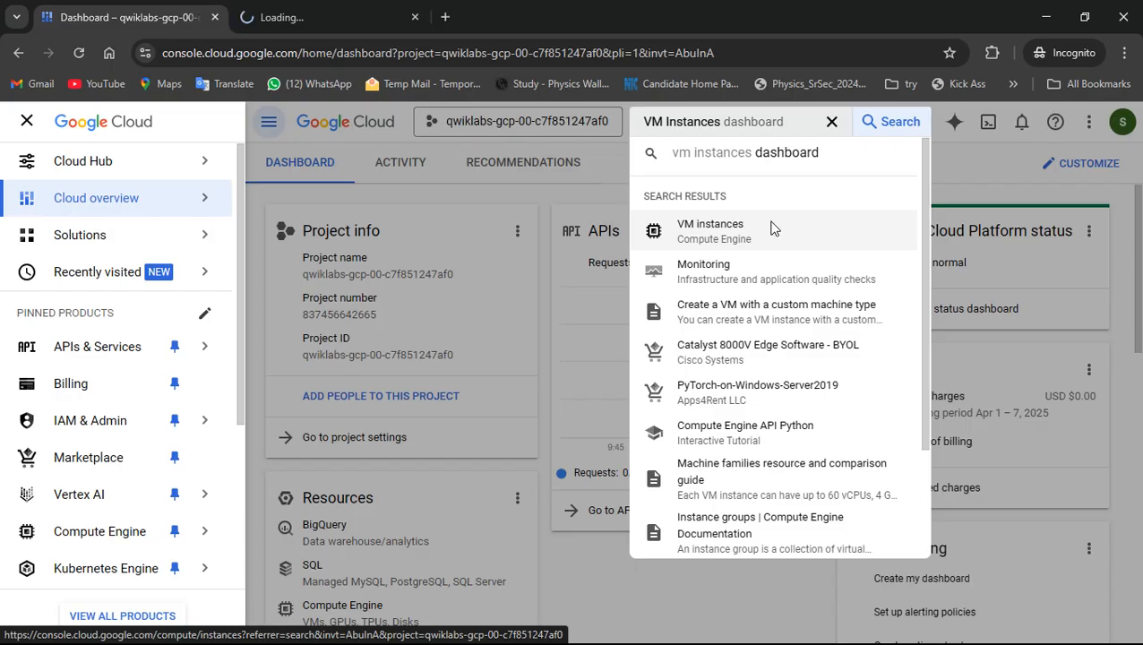
left_click(372, 11)
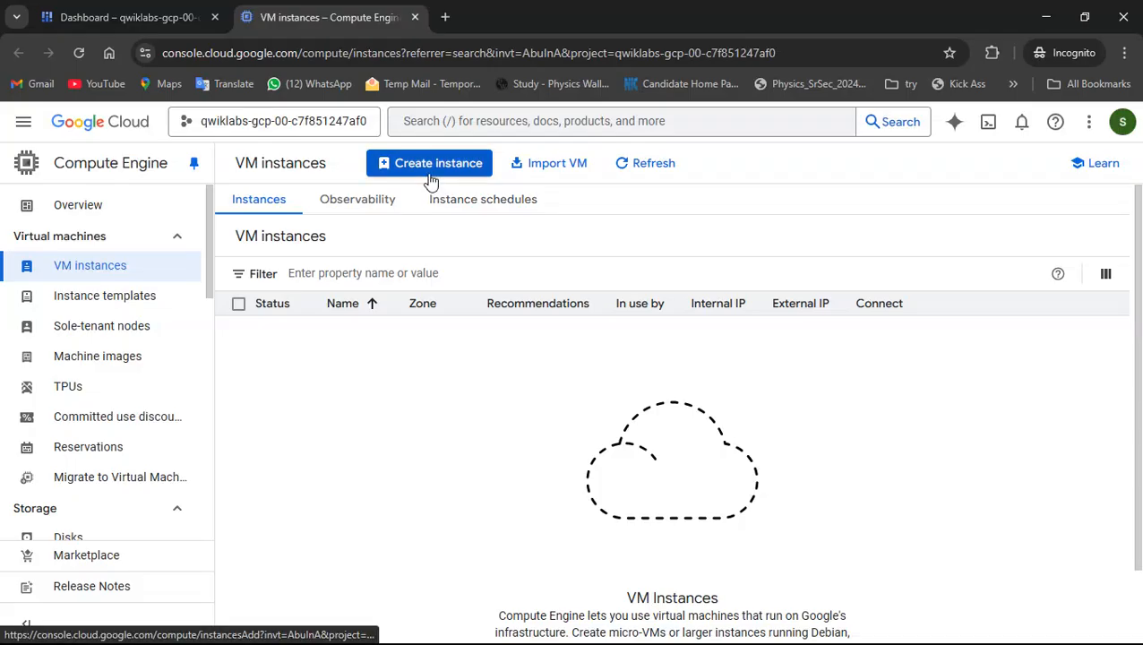
Start creating a VM instance, dismiss the tour, and set its name to lamp-1-vm, copied from the lab instructions
left_click(430, 175)
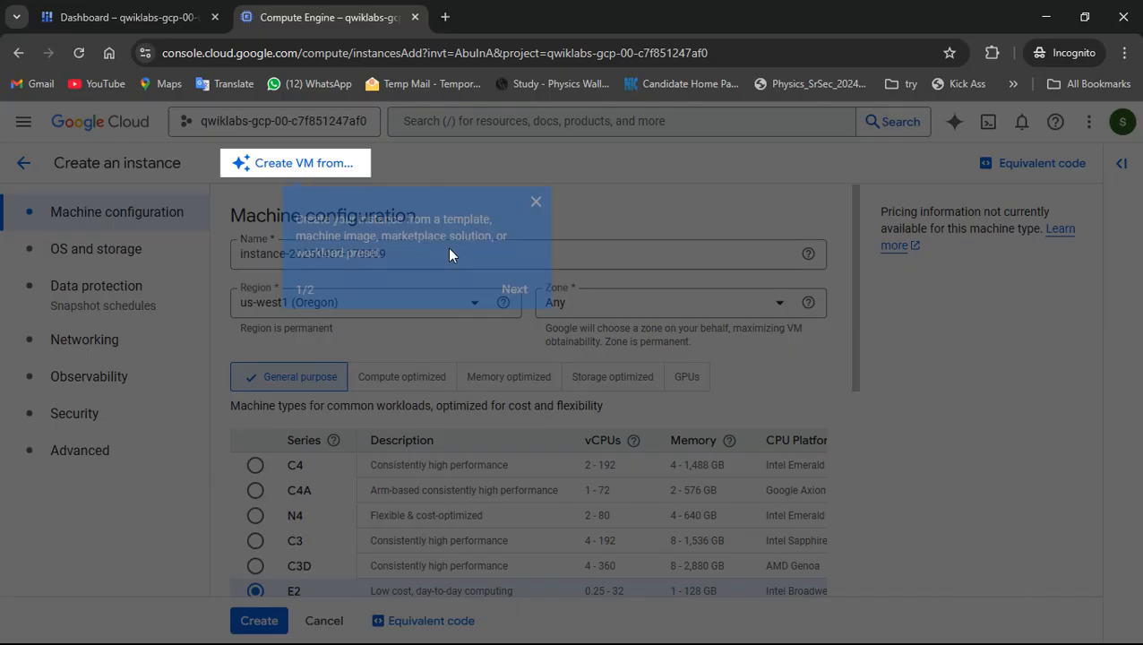
left_click(536, 201)
key("alt+Tab")
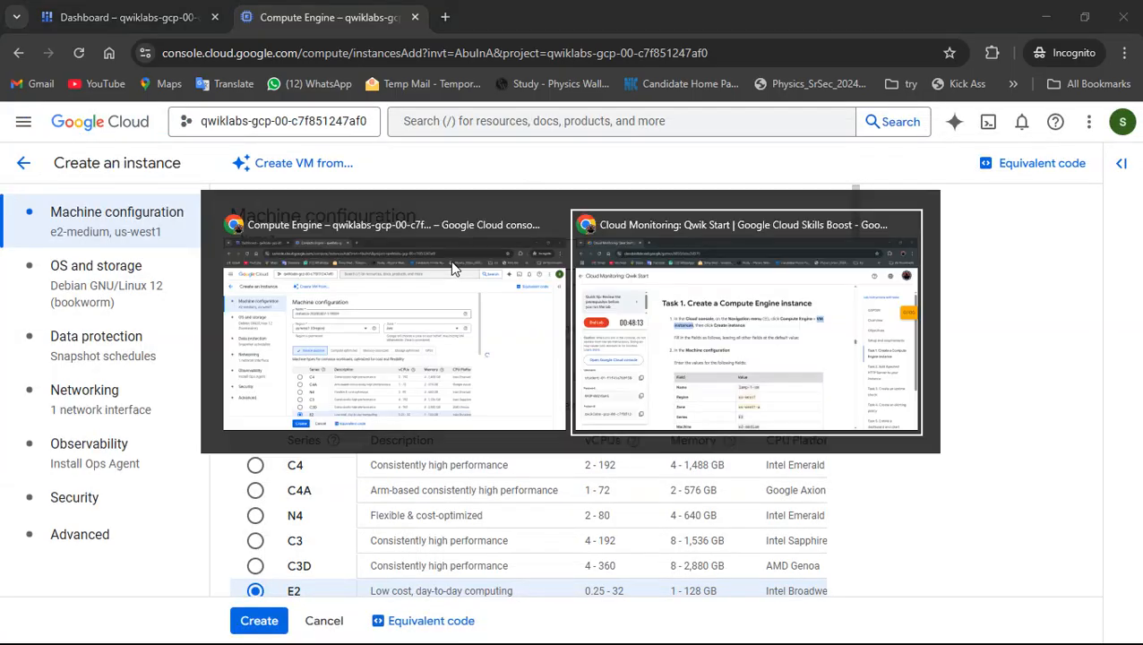
scroll(585, 296, "down", 2)
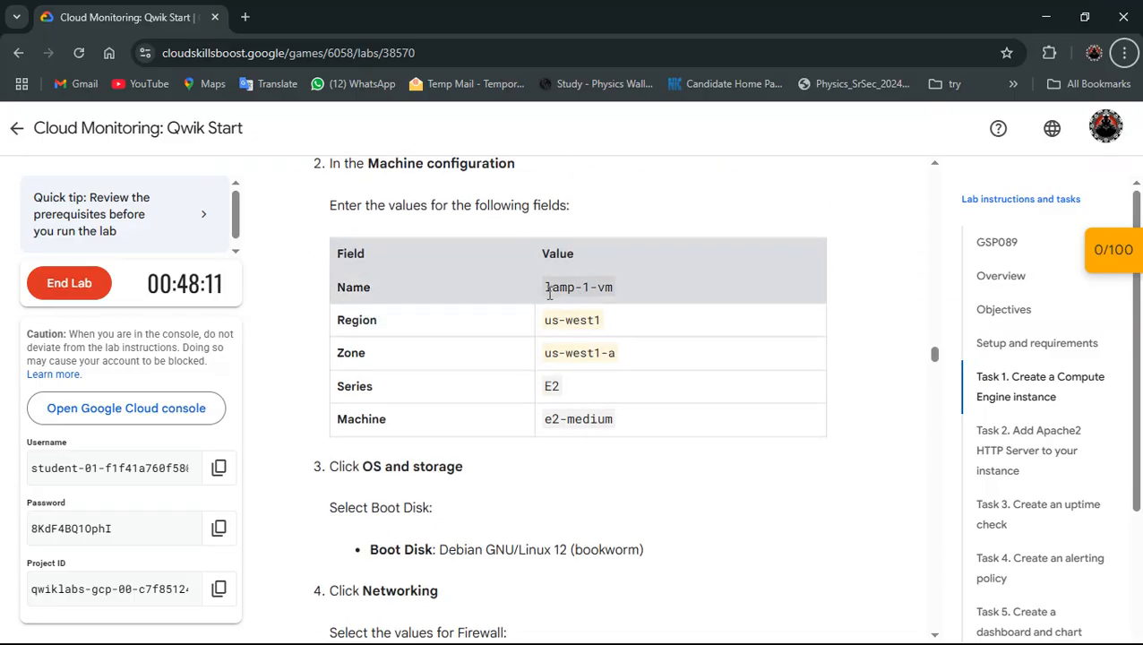
triple_click(556, 290)
key("ctrl+c")
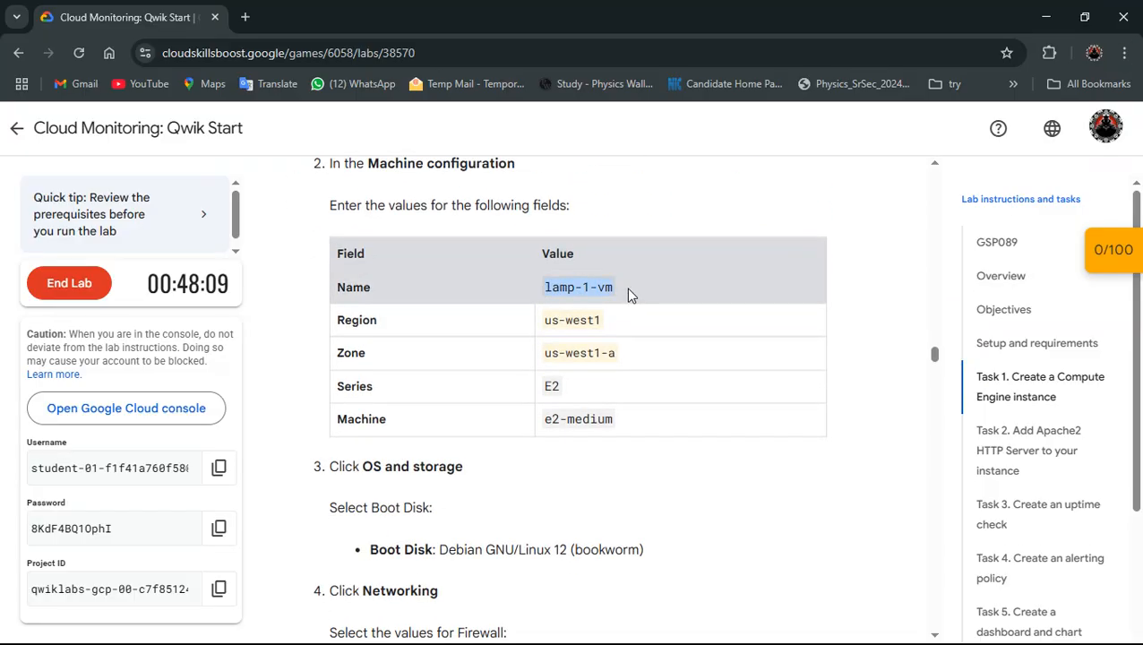
key("alt+Tab")
left_click(449, 254)
key("ctrl+a")
key("ctrl+v")
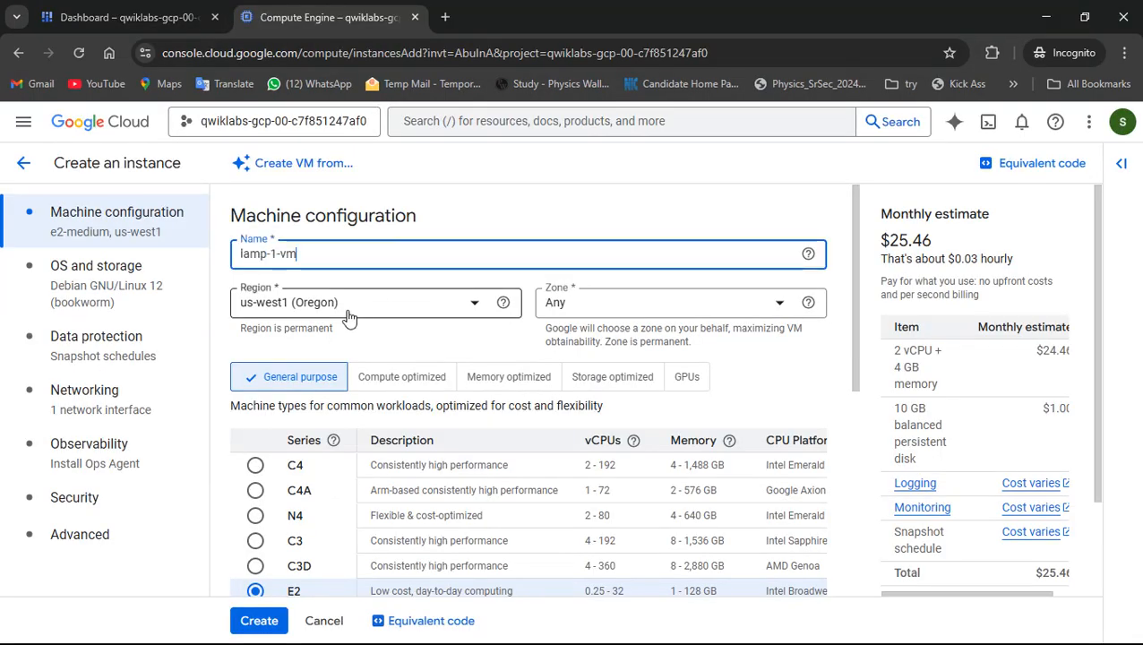
Set the instance's zone to us-west1-a and check its series and machine type against the lab's E2 and e2-medium
key("alt+Tab")
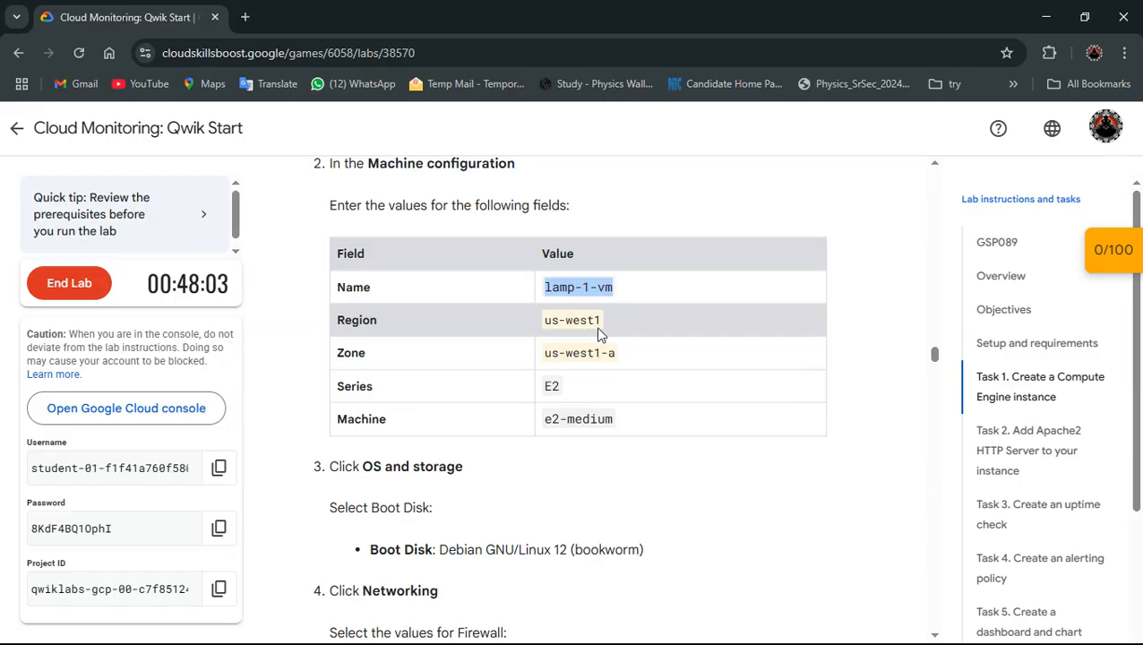
left_click(579, 353)
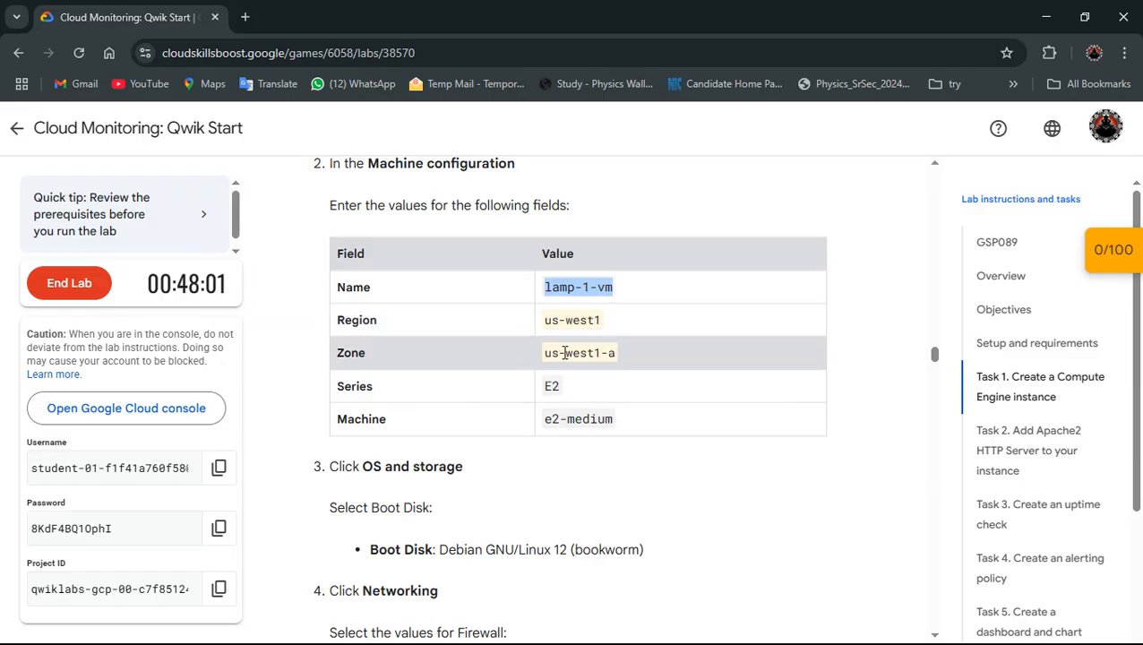
key("alt+Tab")
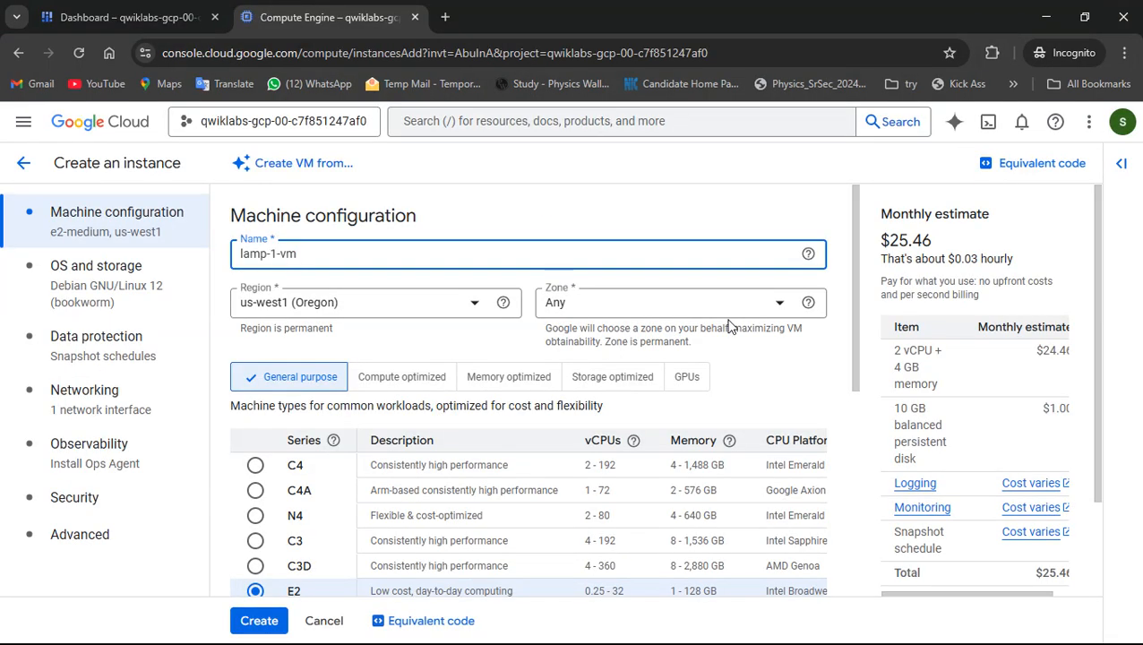
left_click(604, 314)
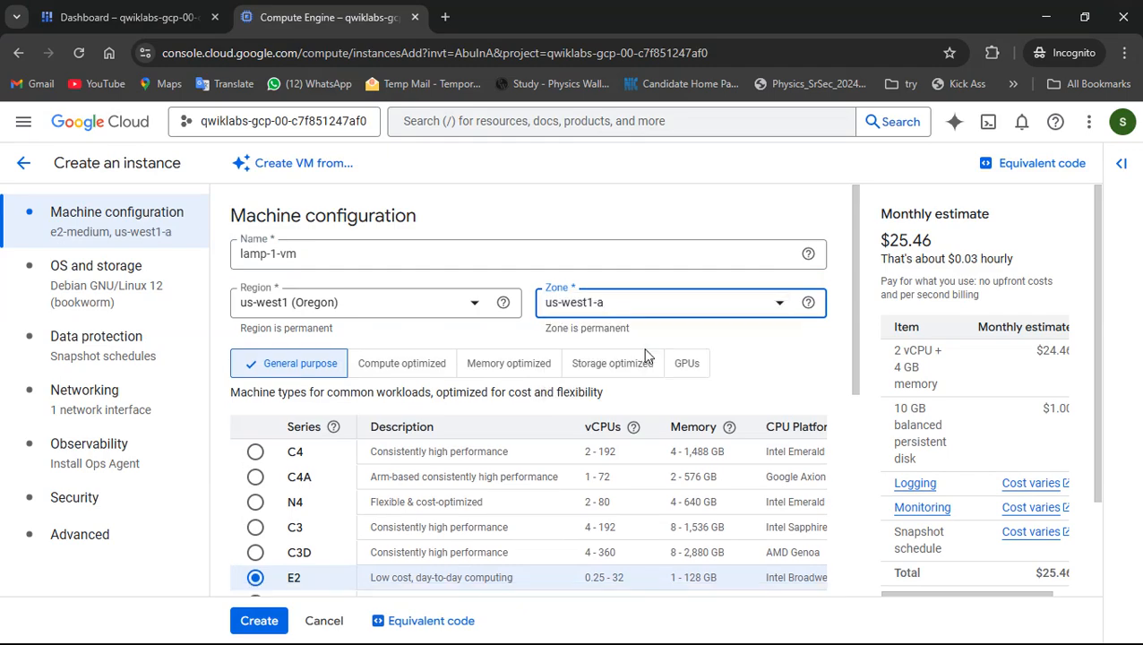
left_click(645, 347)
key("alt+Tab")
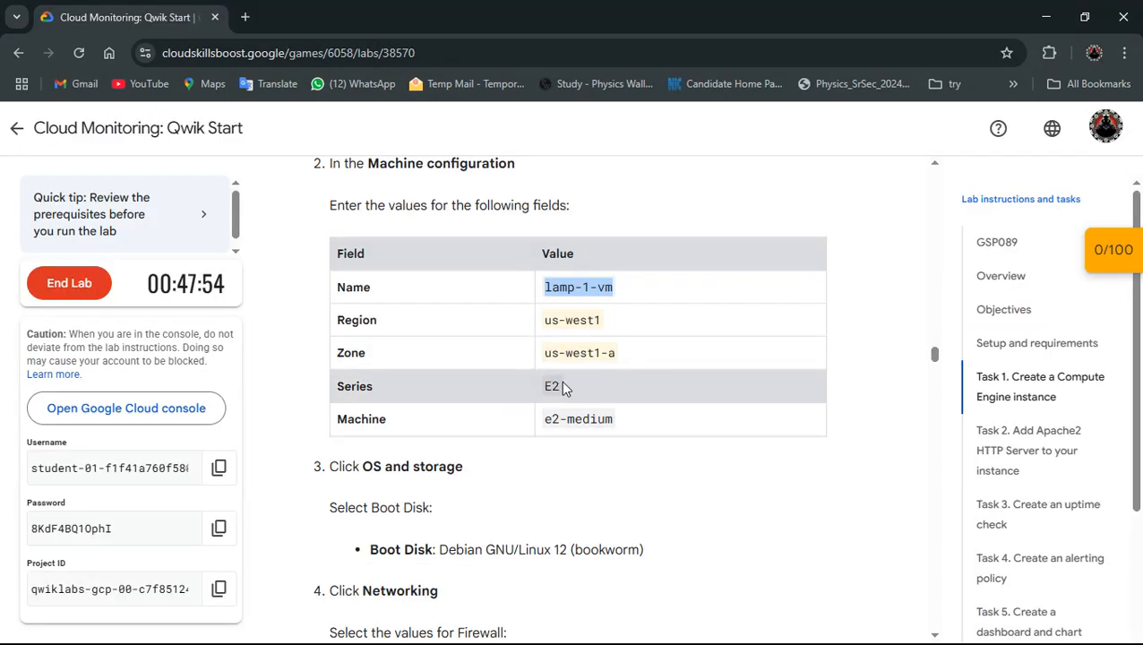
key("alt+Tab")
scroll(451, 388, "down", 2)
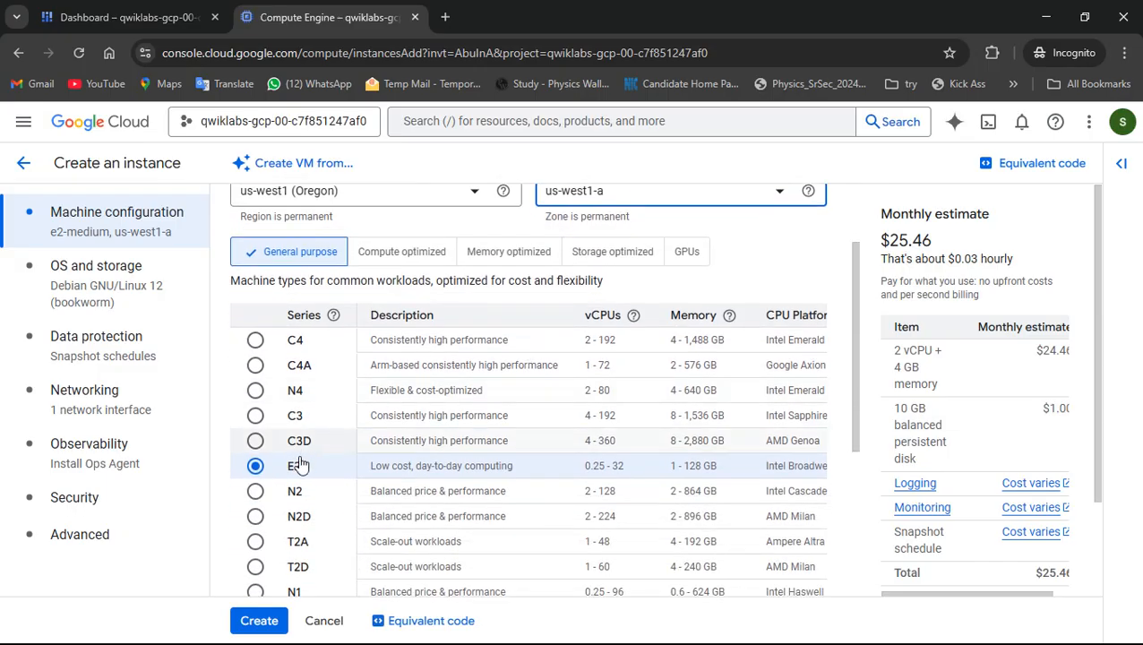
scroll(415, 439, "down", 3)
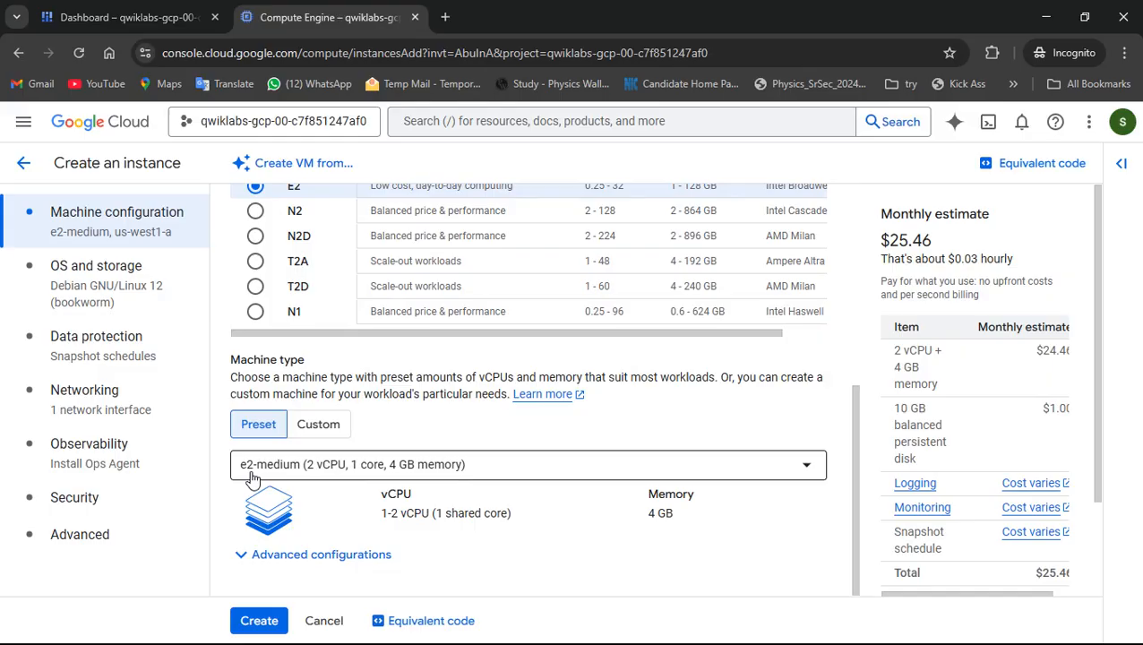
Allow HTTP traffic in the instance's firewall settings and create the instance
left_click(93, 403)
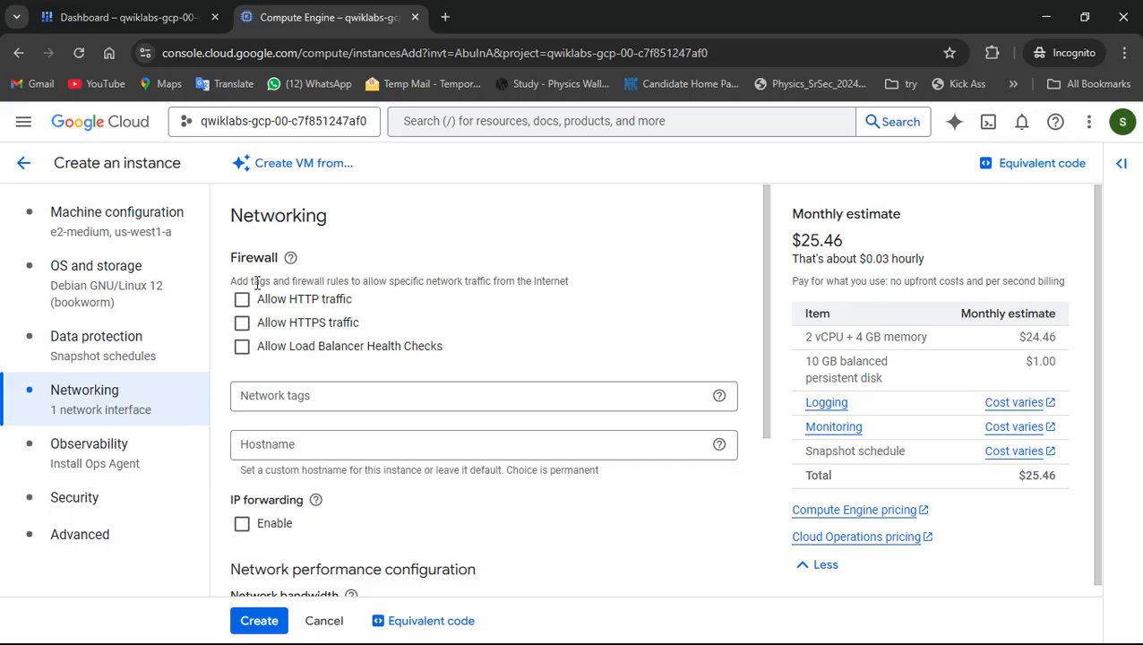
left_click(240, 303)
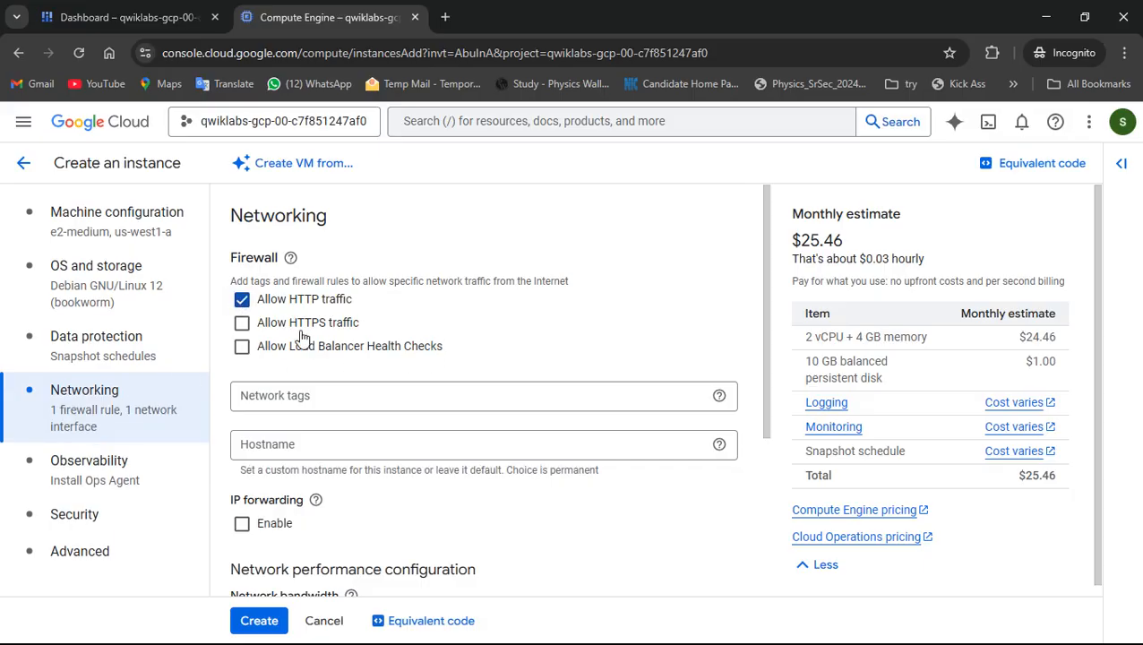
left_click(261, 621)
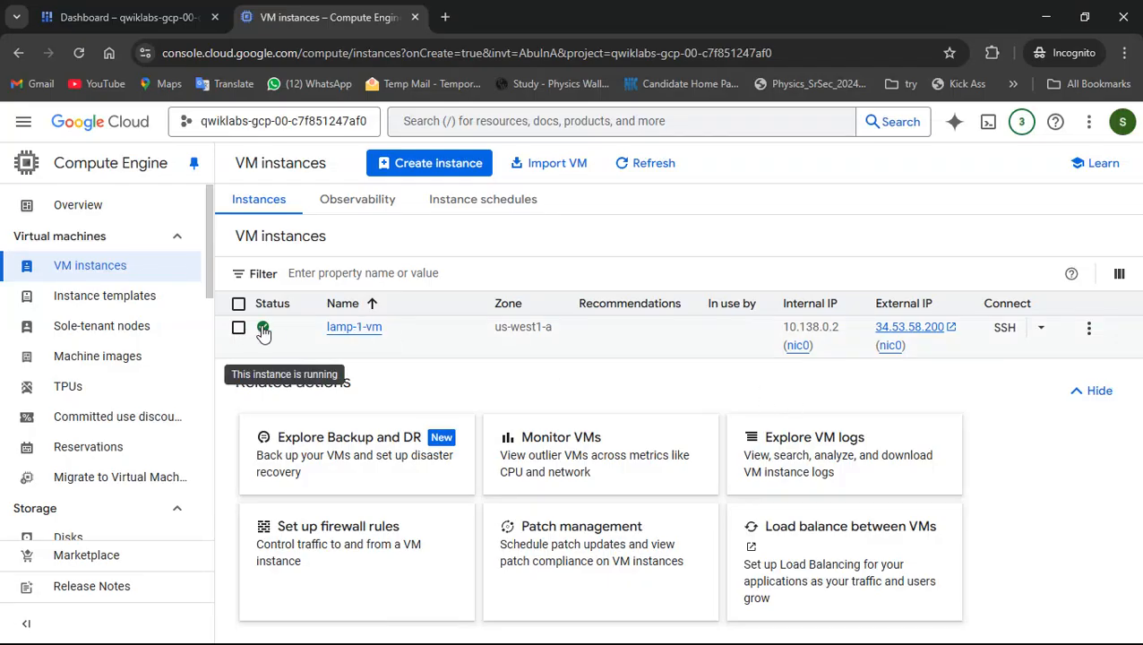
Open an SSH-in-browser session to lamp-1-vm and authorize it to connect to VMs
left_click(1004, 330)
left_click(522, 16)
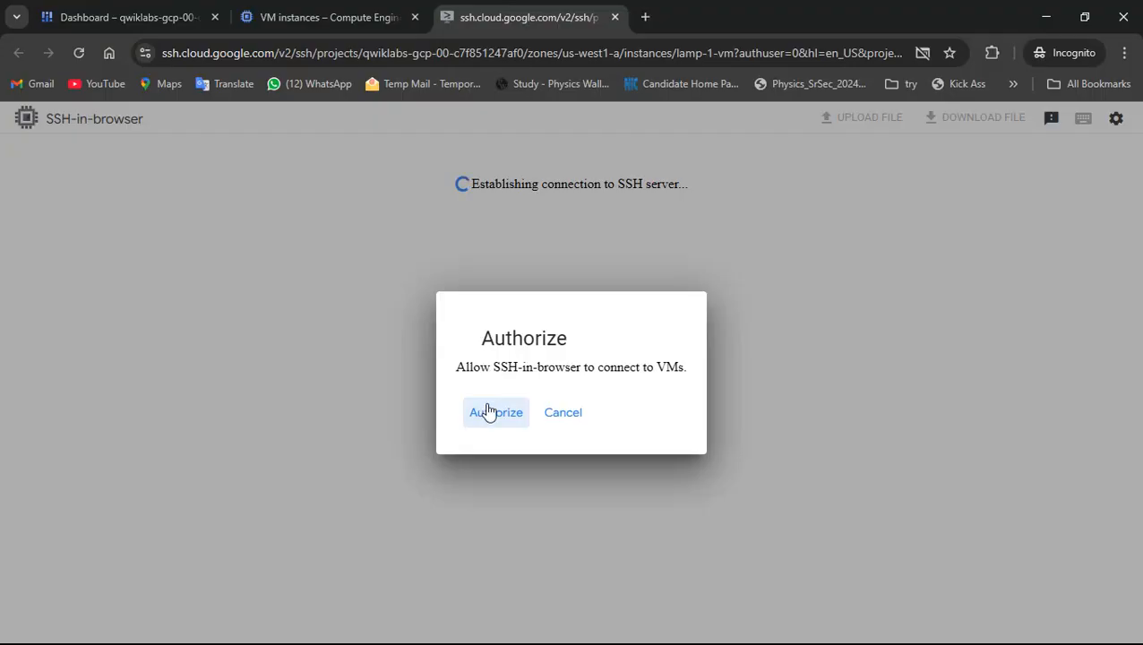
left_click(492, 416)
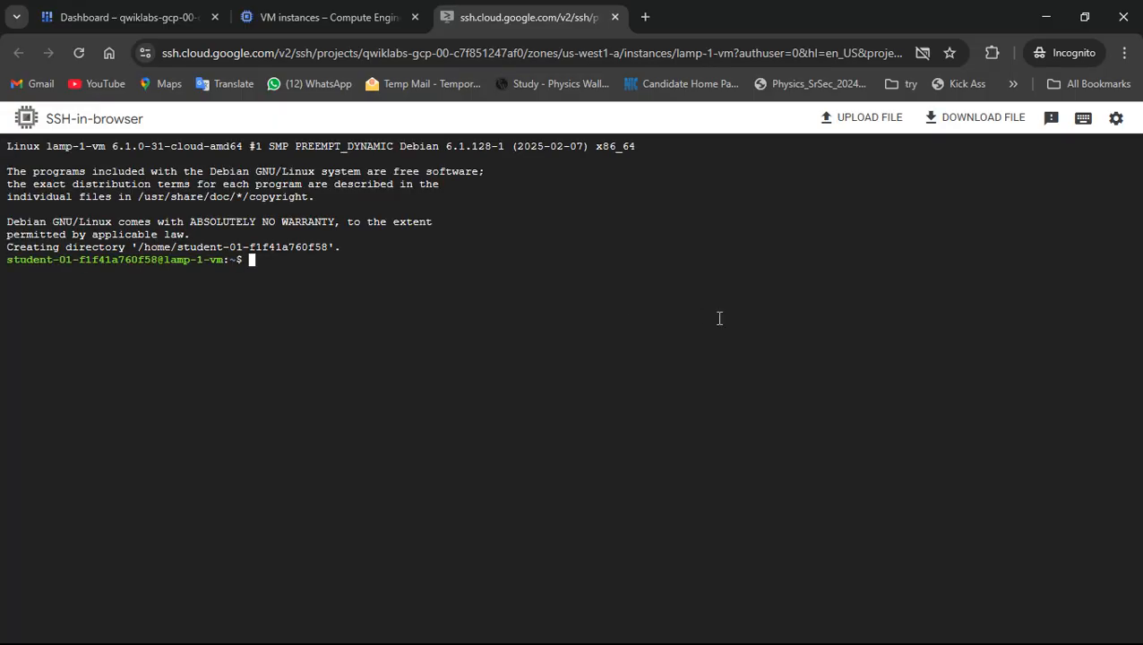
Copy the package update command from Task 2 of the lab and run "sudo apt-get update" in the SSH session
key("alt+Tab")
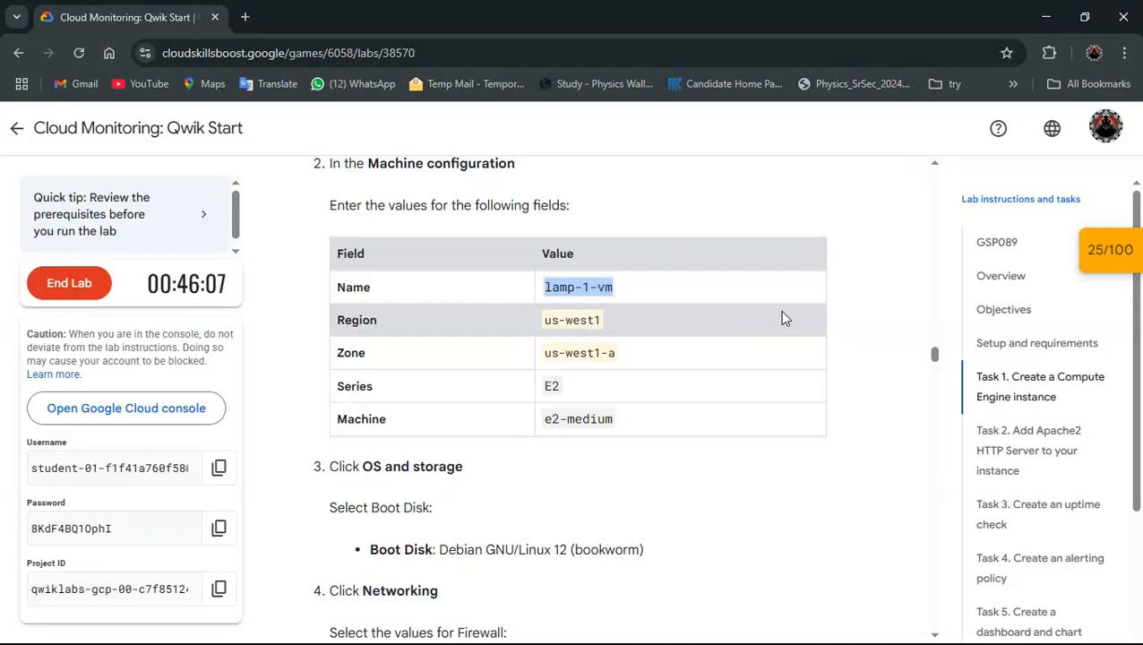
scroll(879, 377, "down", 5)
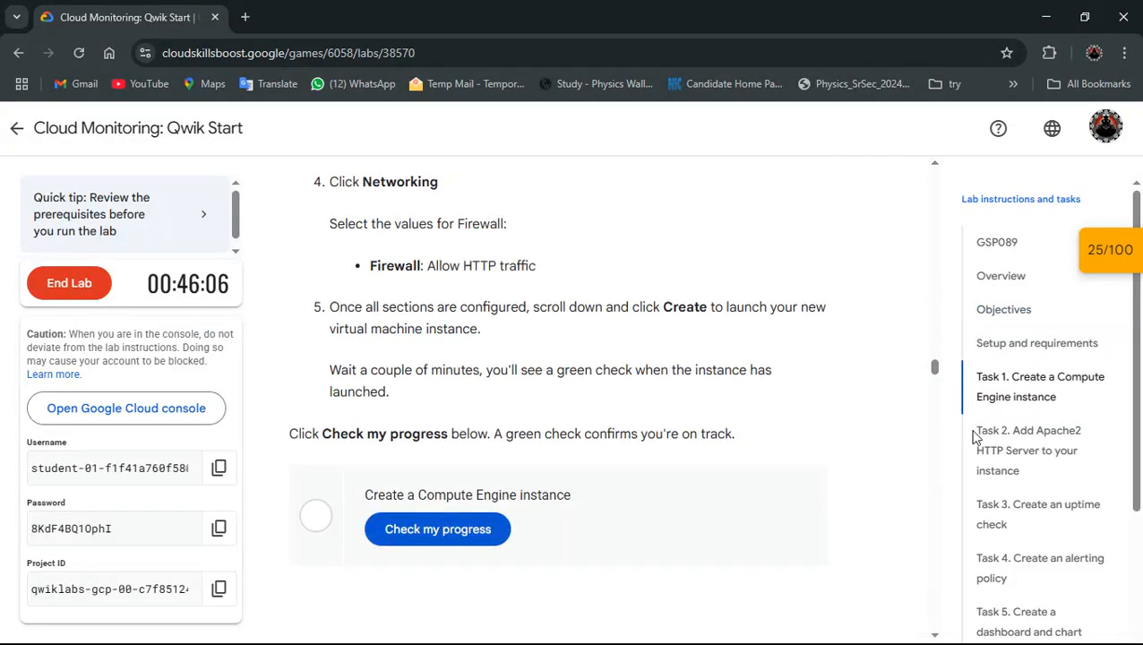
left_click(1011, 461)
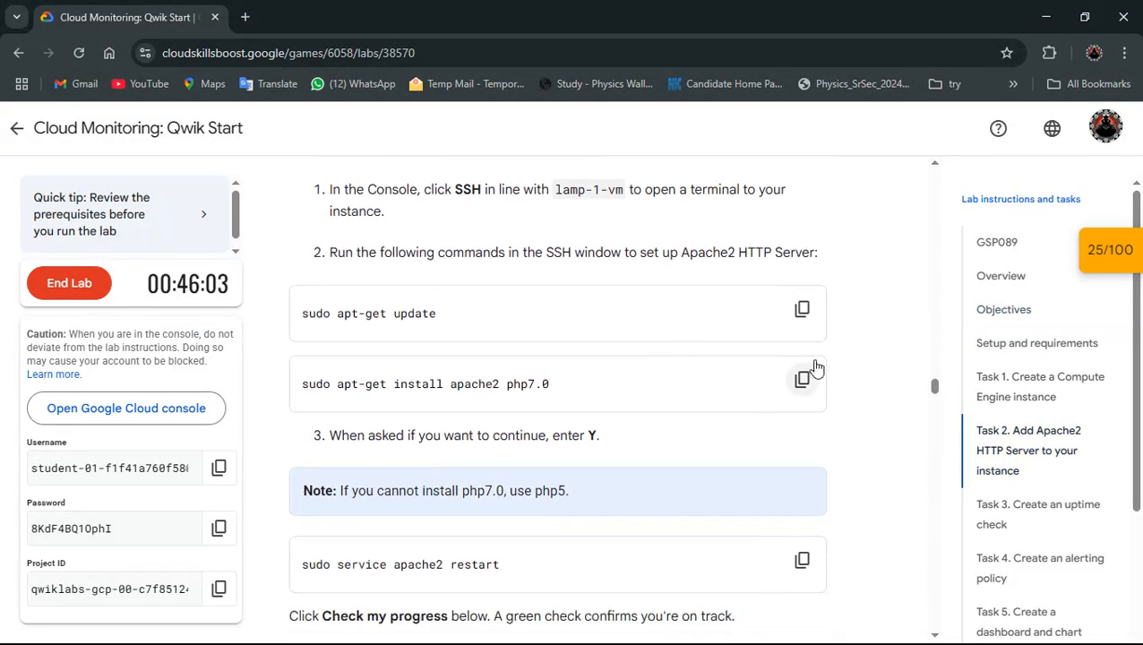
left_click(803, 310)
key("alt+Tab")
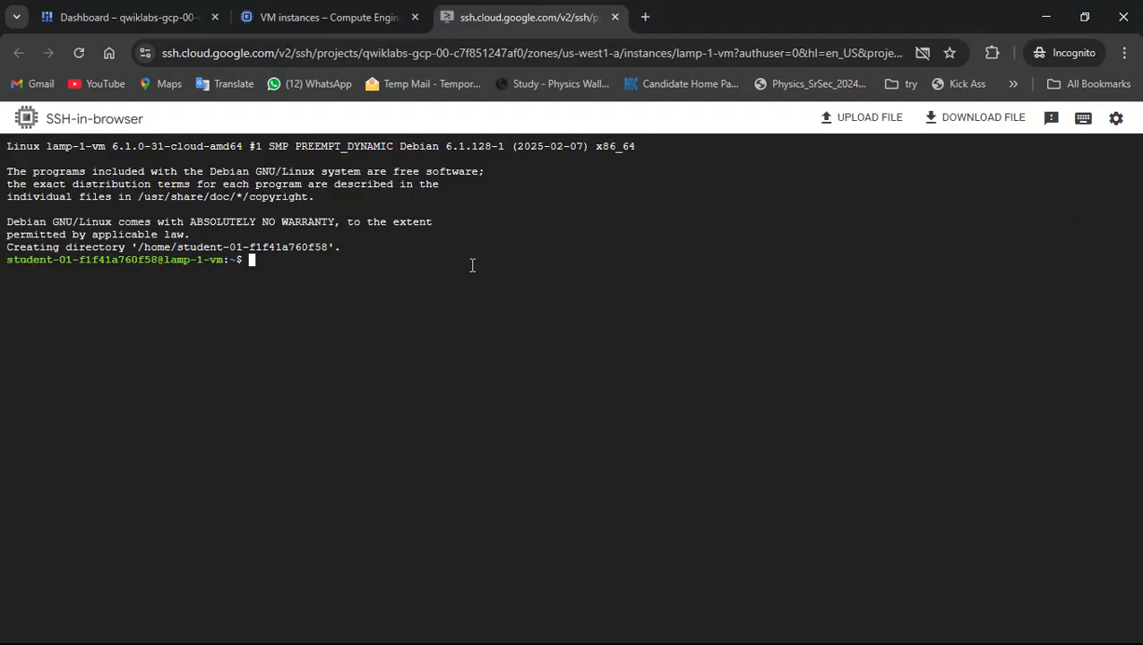
key("ctrl+v")
key("Return")
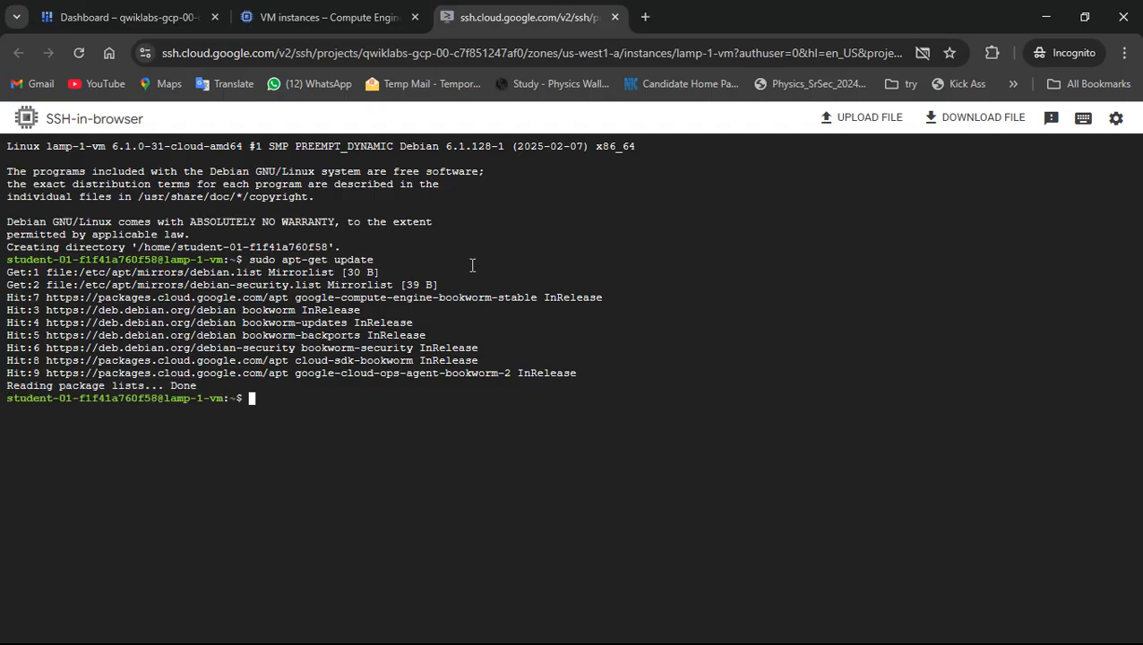
Copy the install command from the lab, run "sudo apt-get install apache2 php7.0" in the SSH session, and answer y to continue
key("alt+Tab")
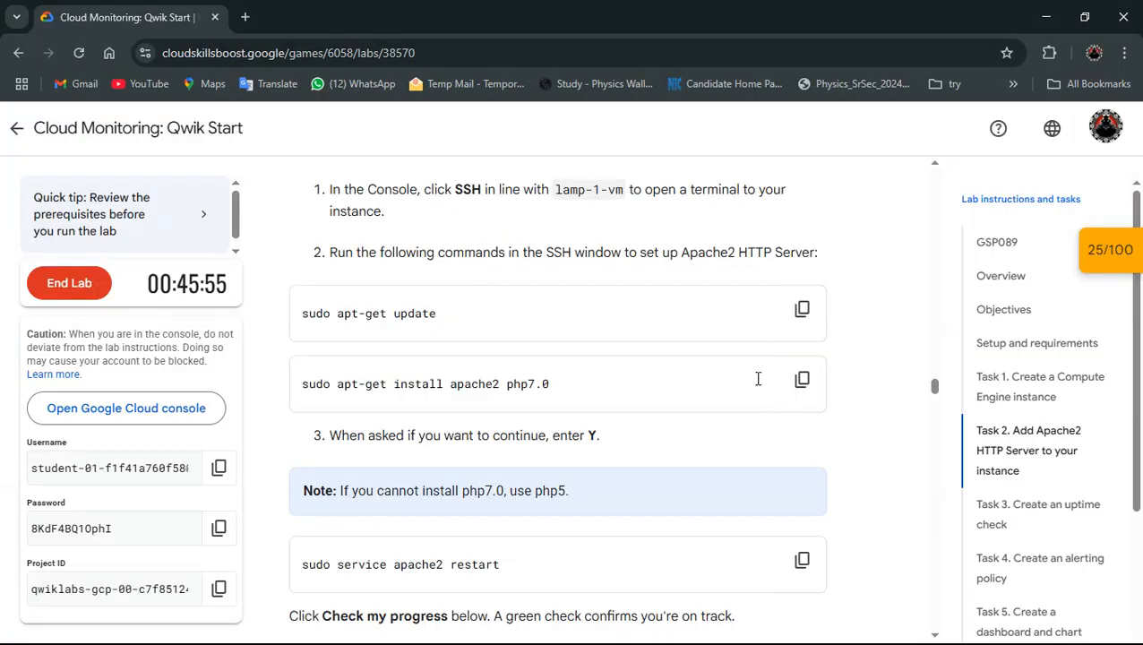
scroll(758, 379, "down", 1)
left_click(801, 297)
key("alt+Tab")
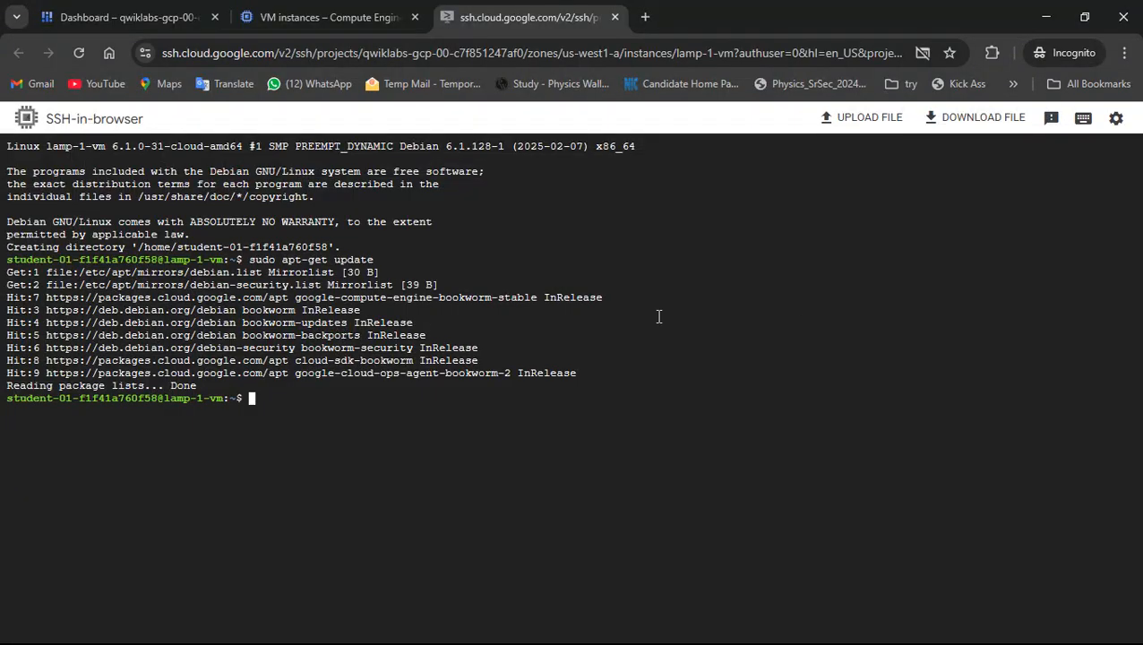
key("ctrl+v")
key("Return")
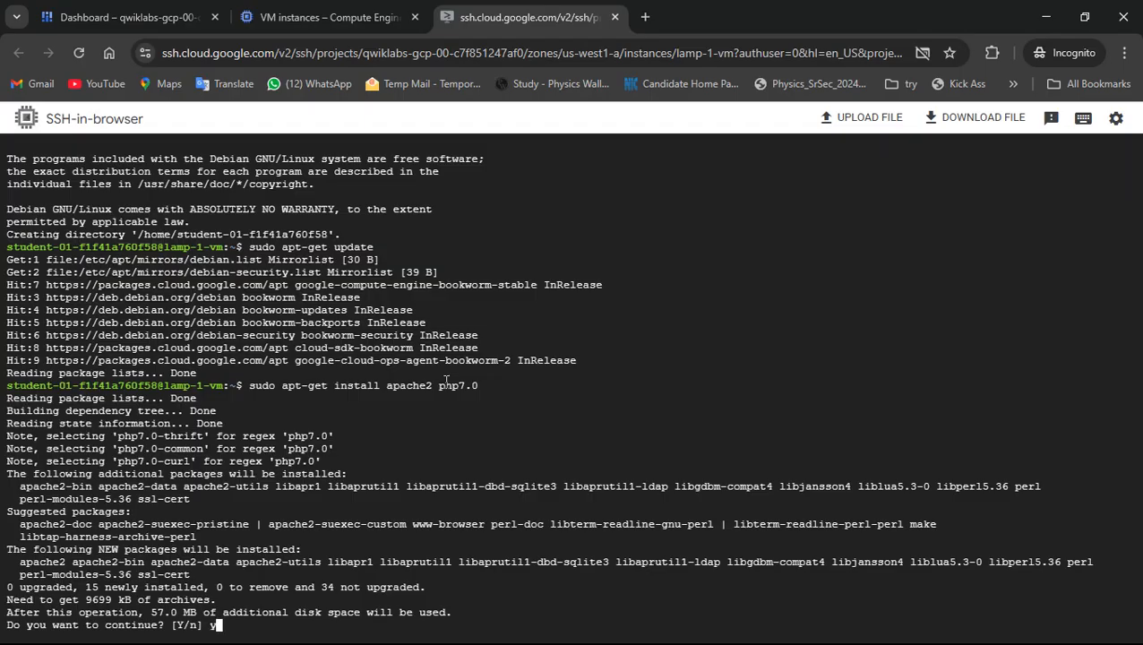
type("y")
key("Return")
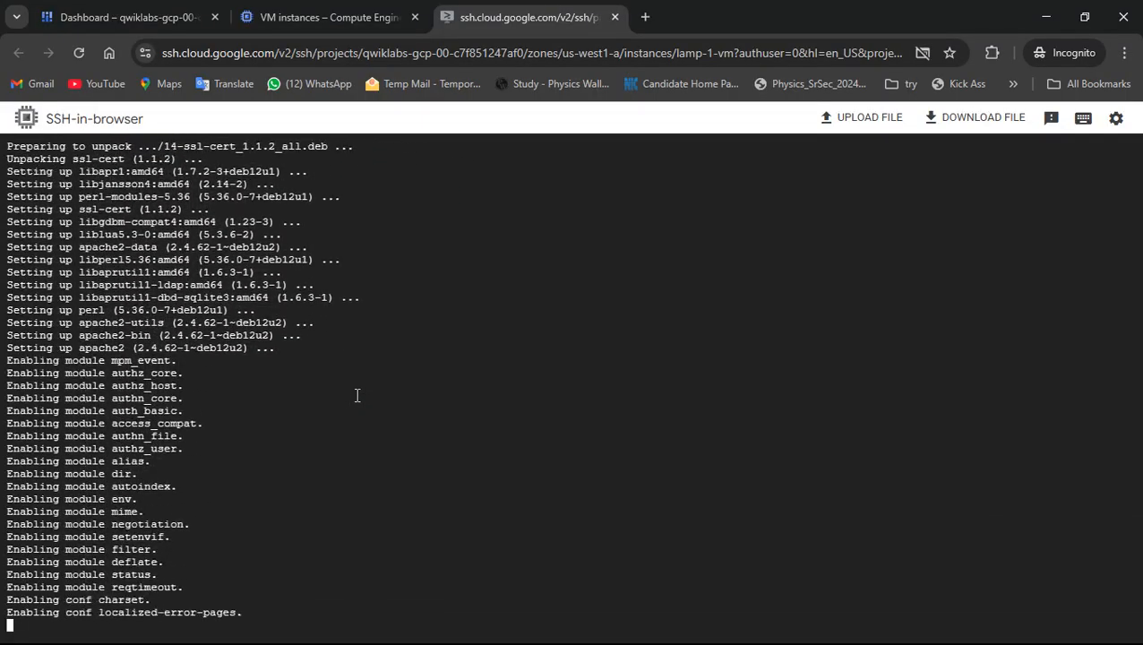
Copy the restart command from the lab and run "sudo service apache2 restart" in the SSH session
key("alt+Tab")
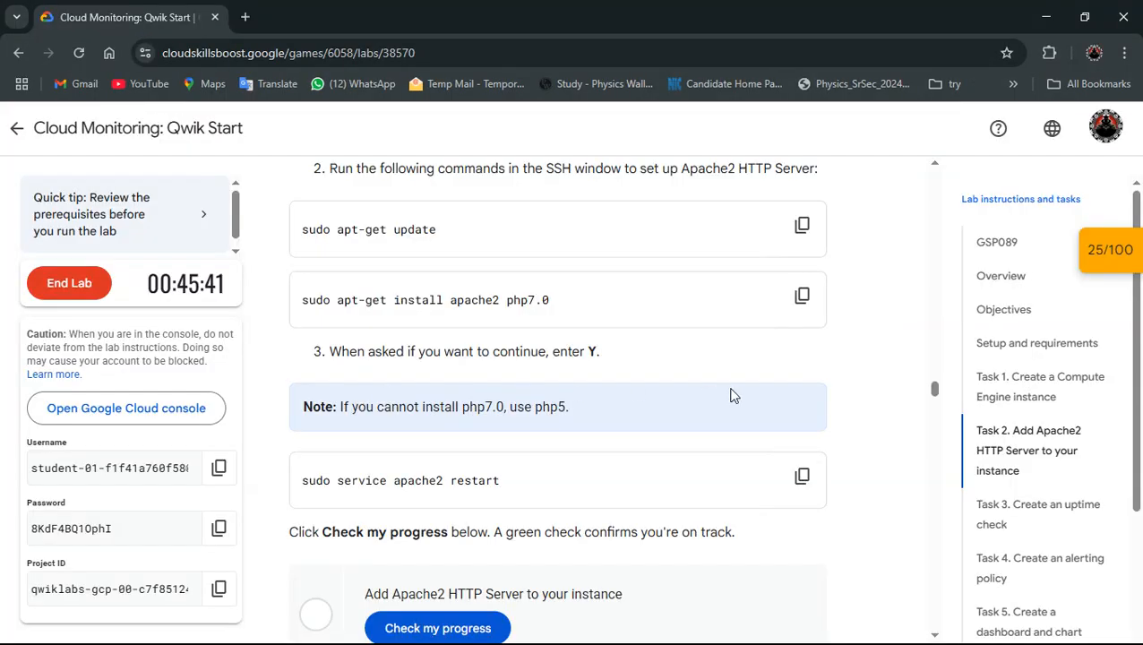
scroll(735, 396, "down", 2)
left_click(801, 325)
key("alt+Tab")
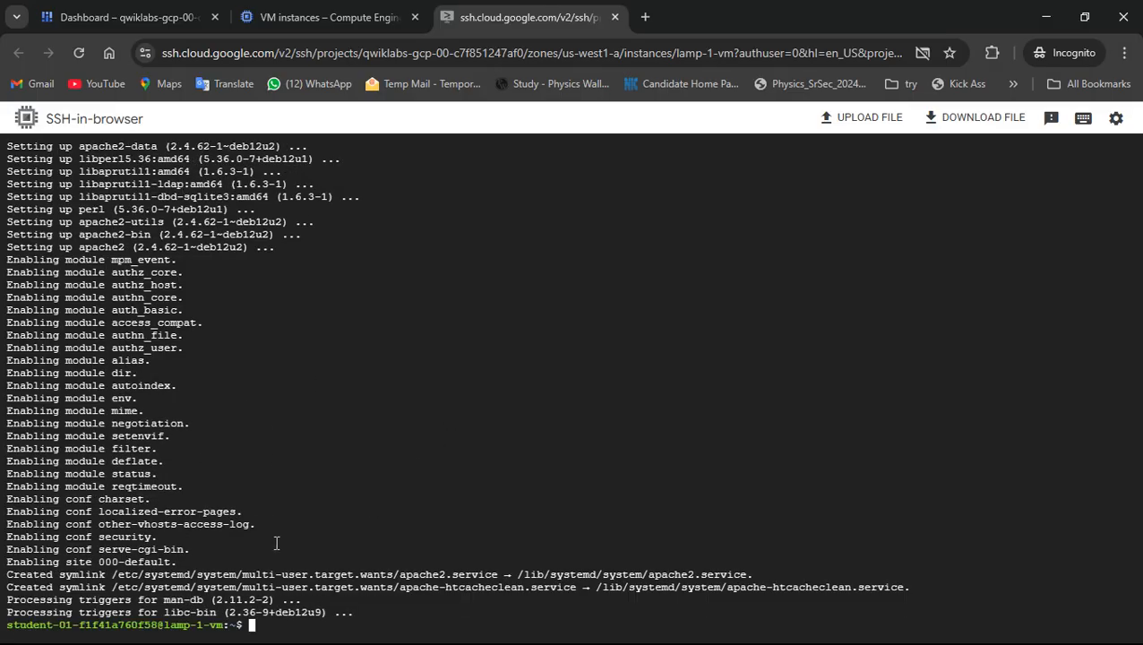
key("ctrl+v")
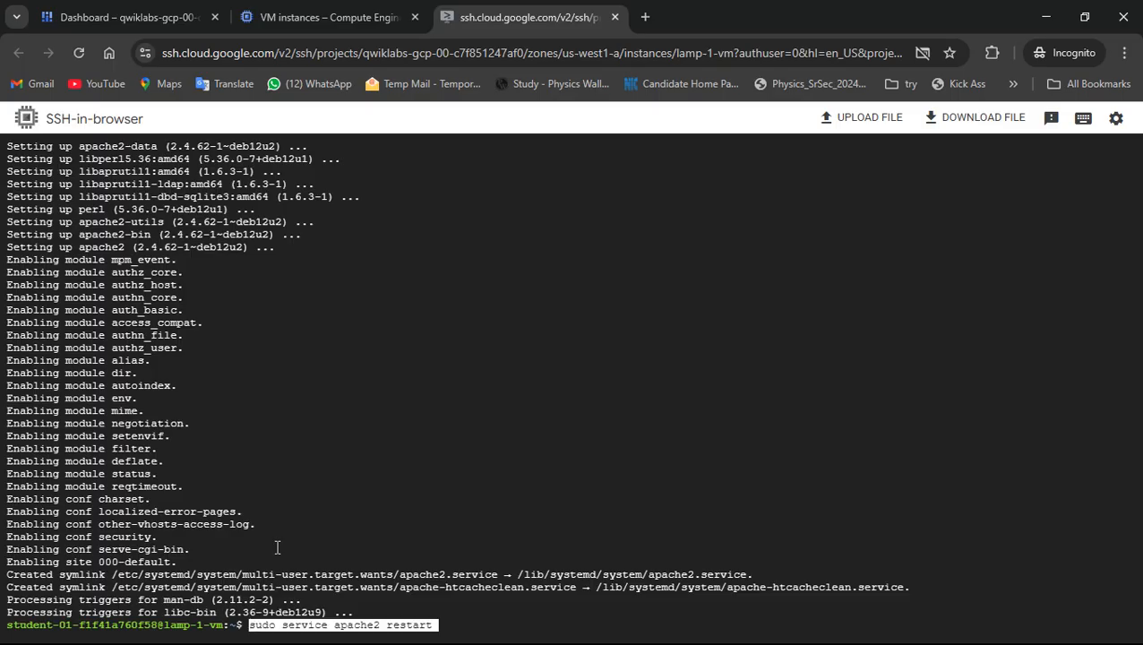
key("Return")
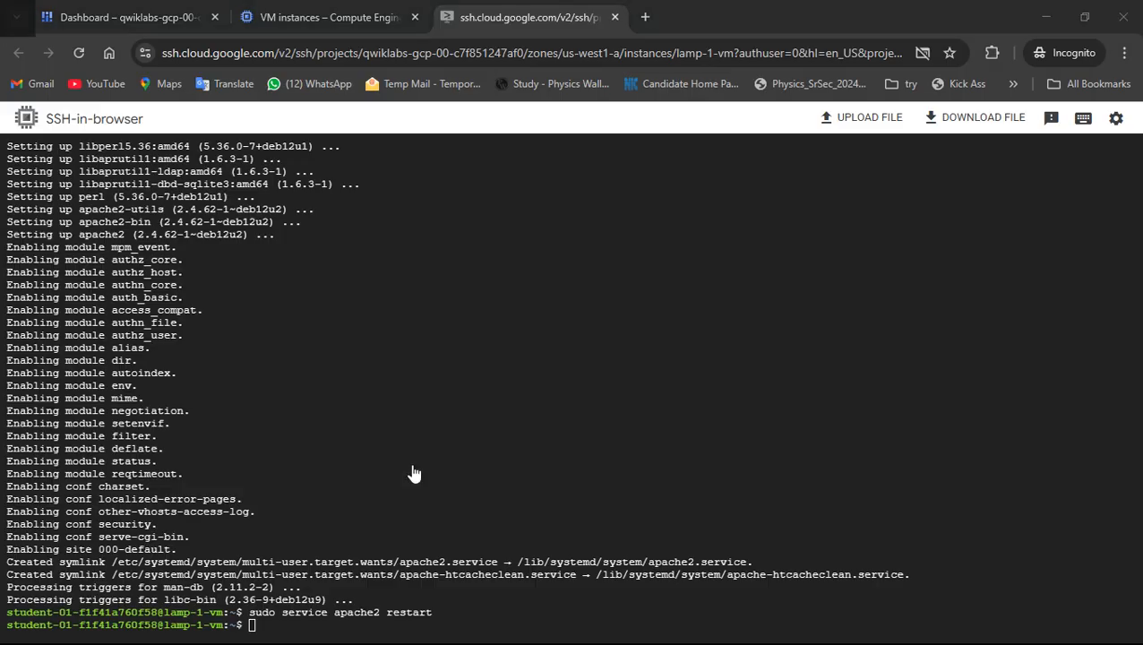
key("alt+Tab")
scroll(562, 408, "down", 3)
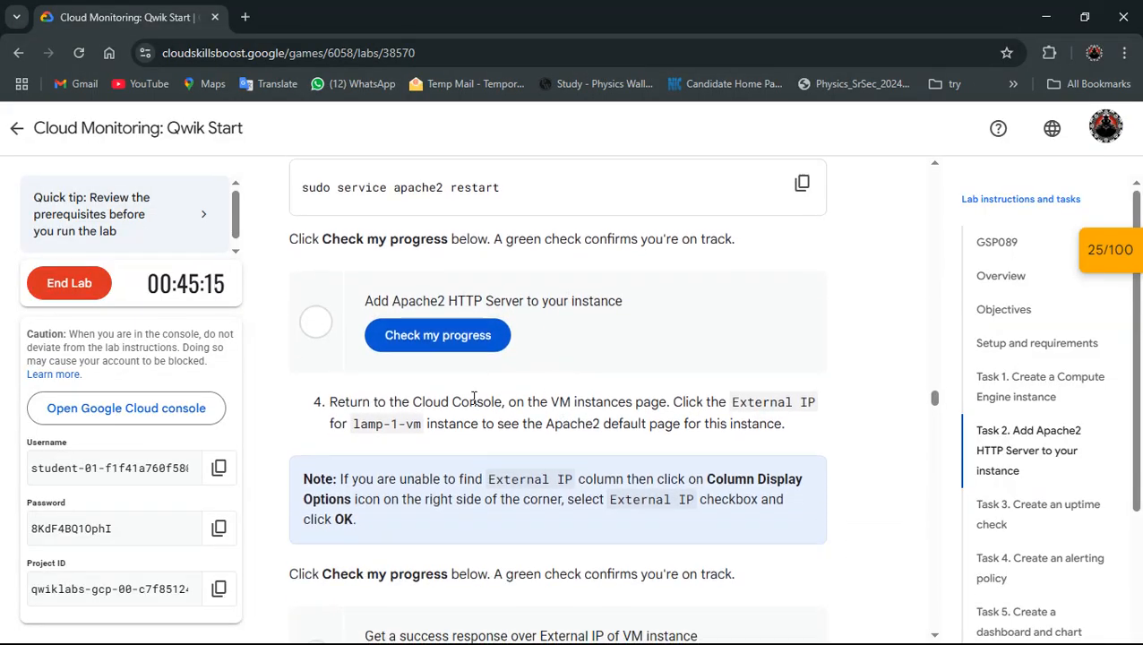
scroll(474, 398, "down", 10)
scroll(474, 405, "down", 4)
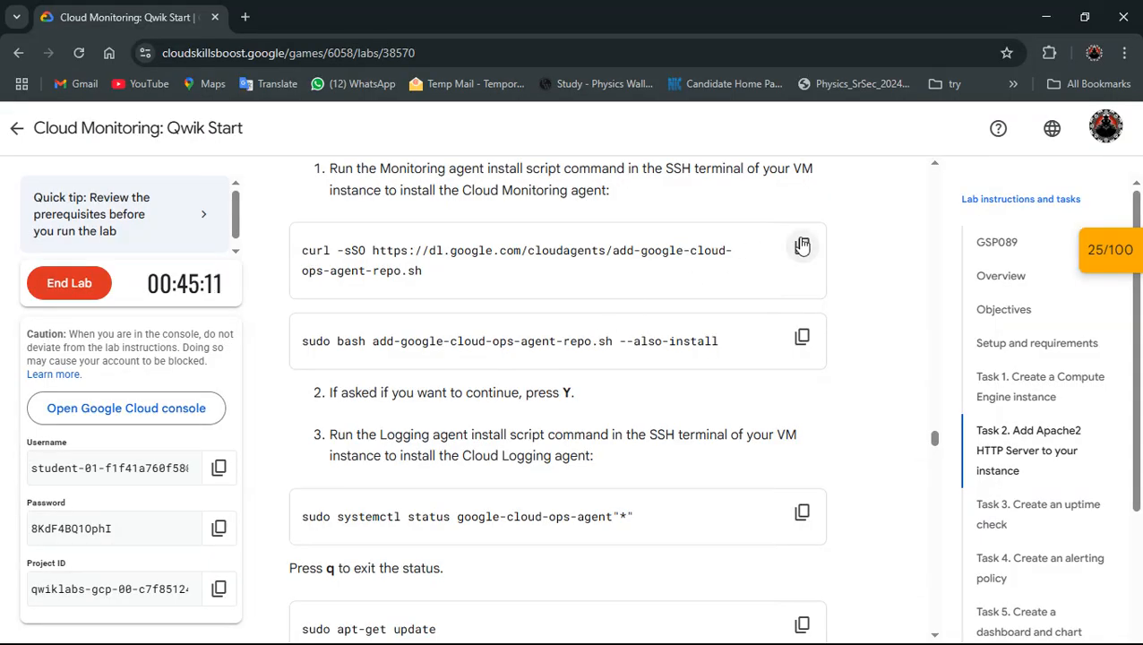
left_click(802, 245)
key("alt+Tab")
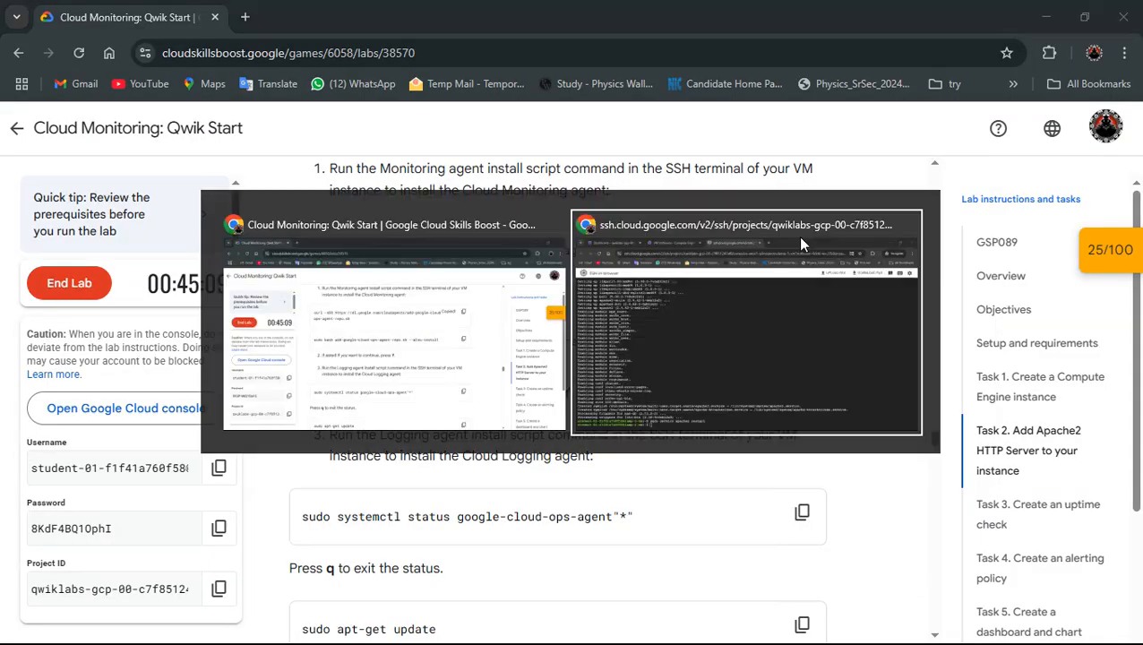
key("ctrl+v")
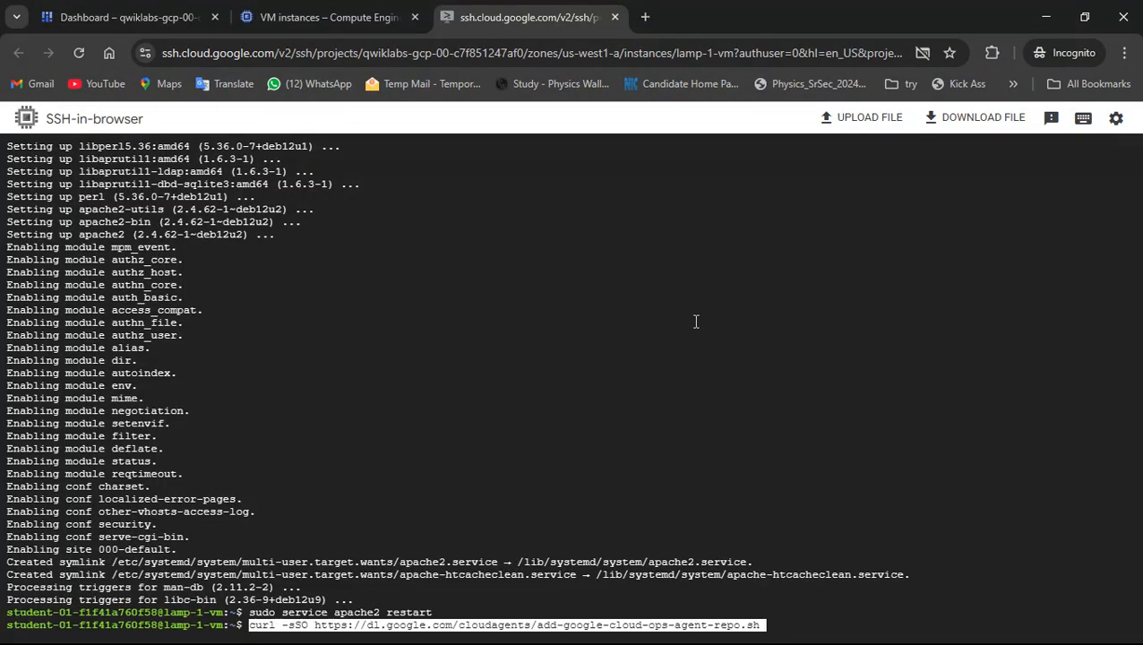
key("Return")
Copy the agent install command from the lab and run "sudo bash add-google-cloud-ops-agent-repo.sh --also-install" in the SSH session
key("alt+Tab")
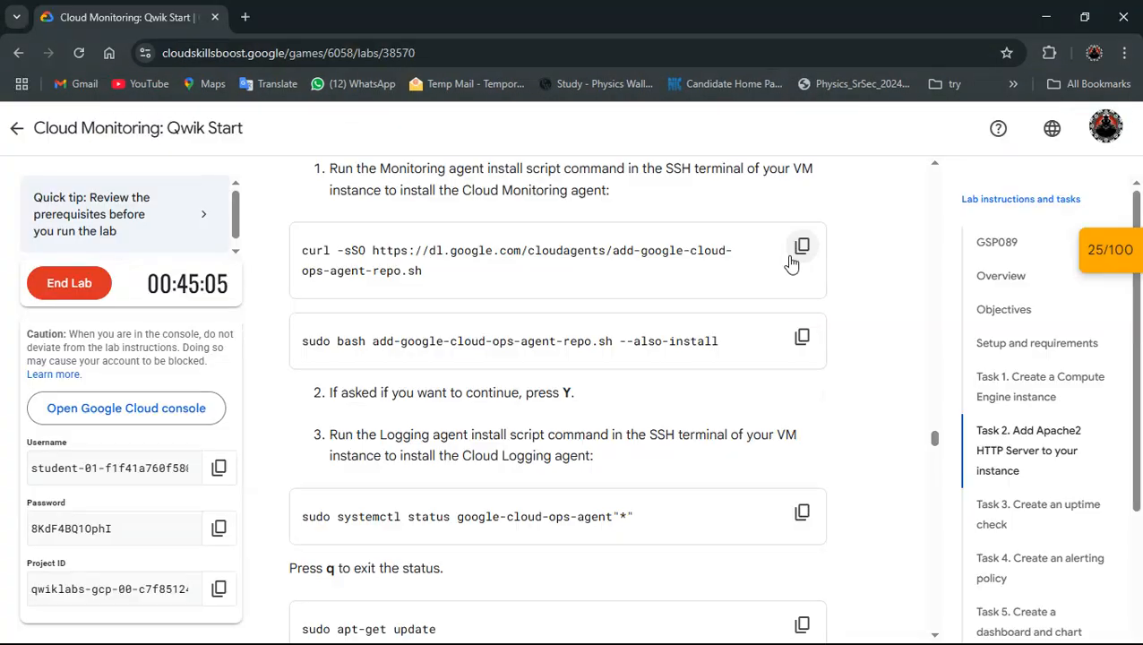
left_click(798, 335)
key("alt+Tab")
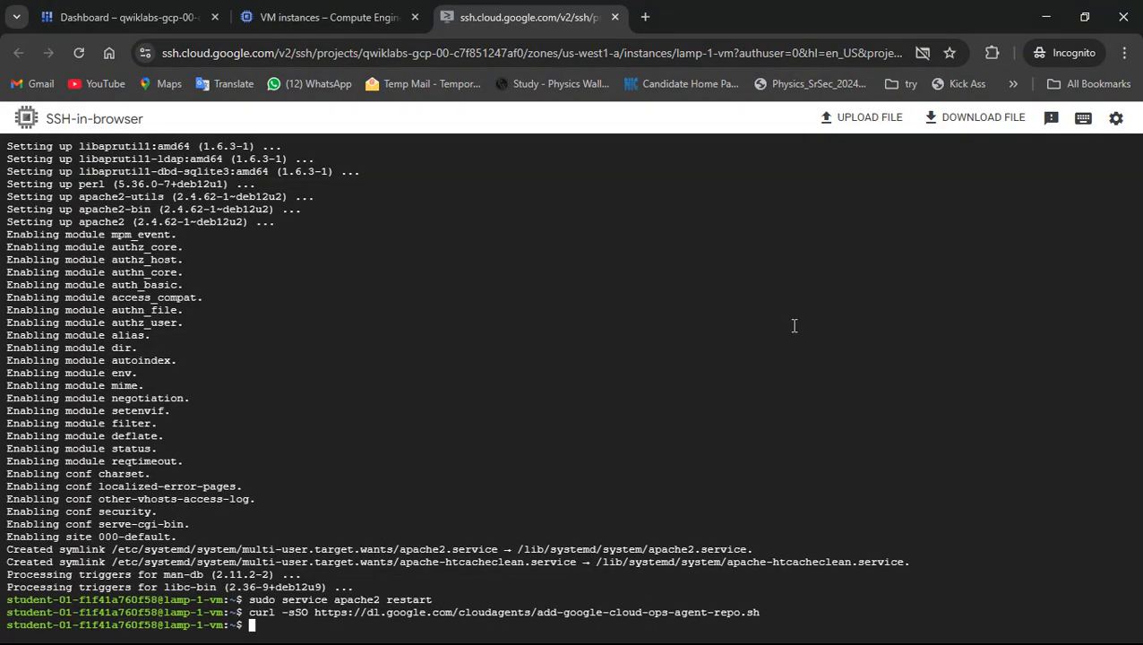
key("ctrl+v")
key("Return")
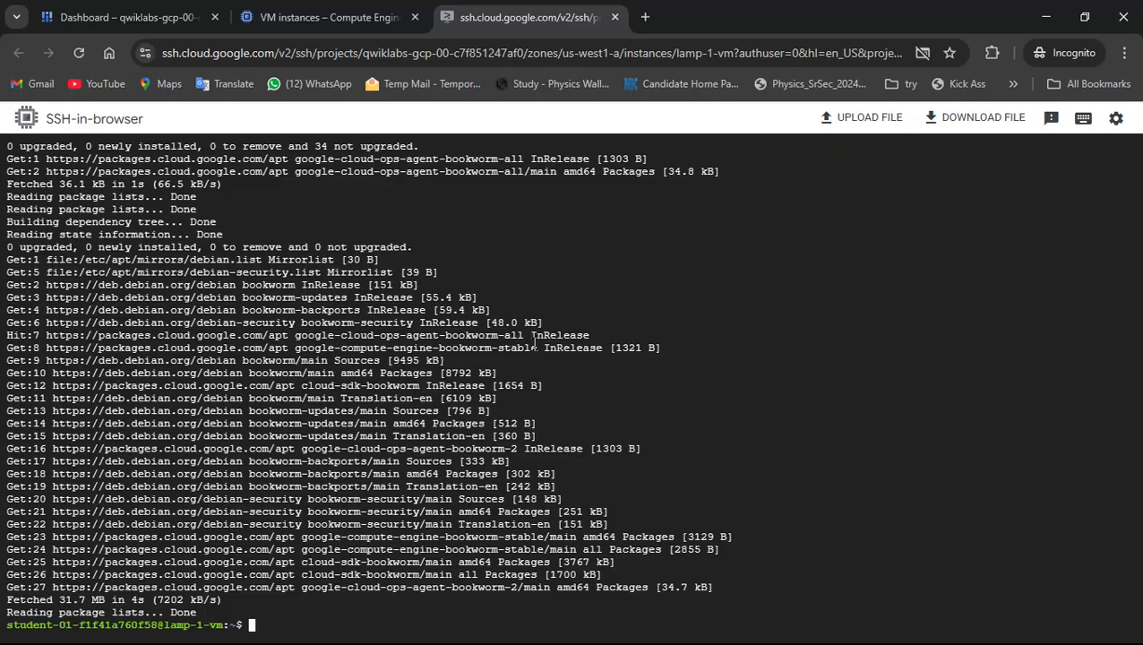
Copy the agent status command from the lab, run "sudo systemctl status google-cloud-ops-agent"*"" in the SSH session, and exit the status view
key("alt+Tab")
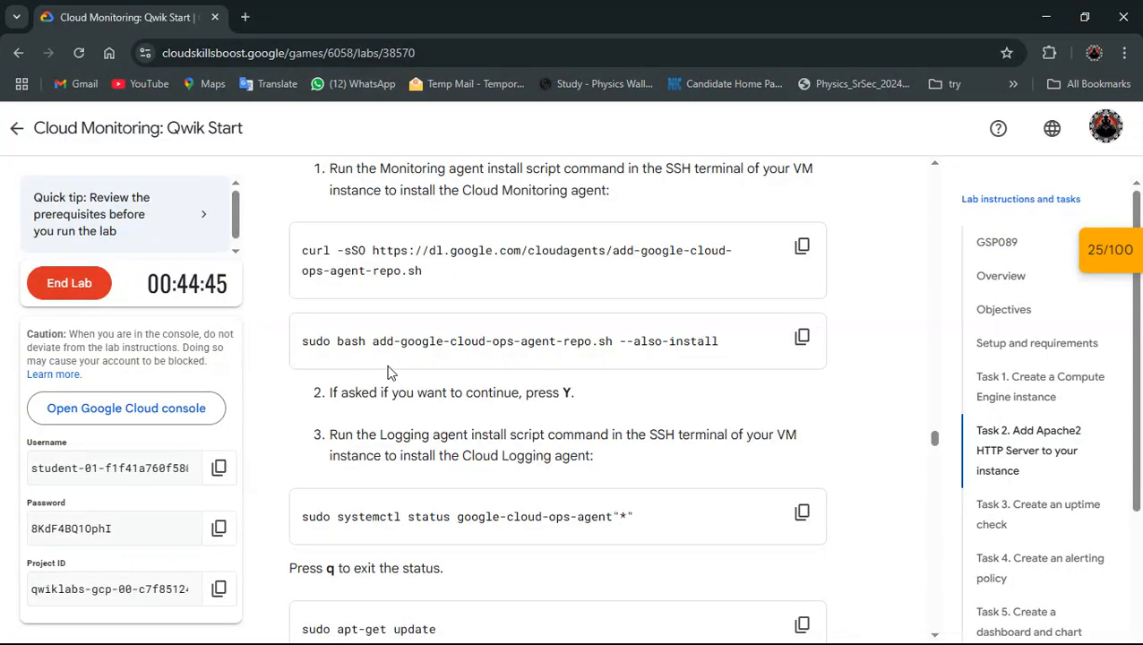
scroll(392, 373, "down", 2)
scroll(388, 373, "down", 1)
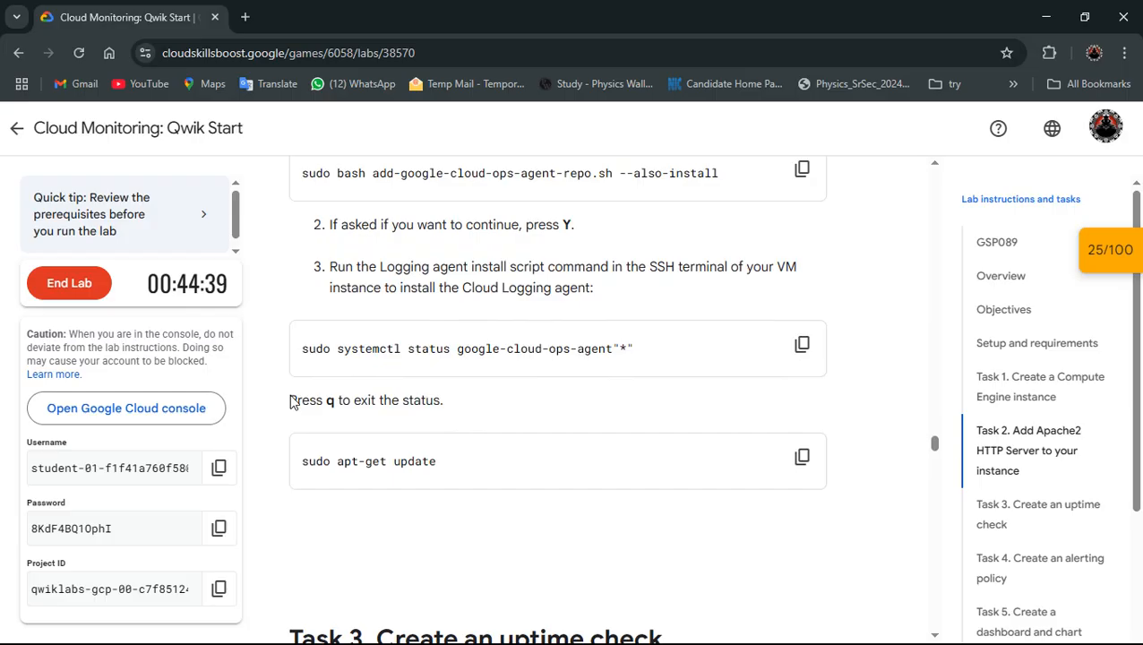
left_click_drag(288, 405, 454, 411)
left_click(453, 410)
left_click(802, 344)
key("alt+Tab")
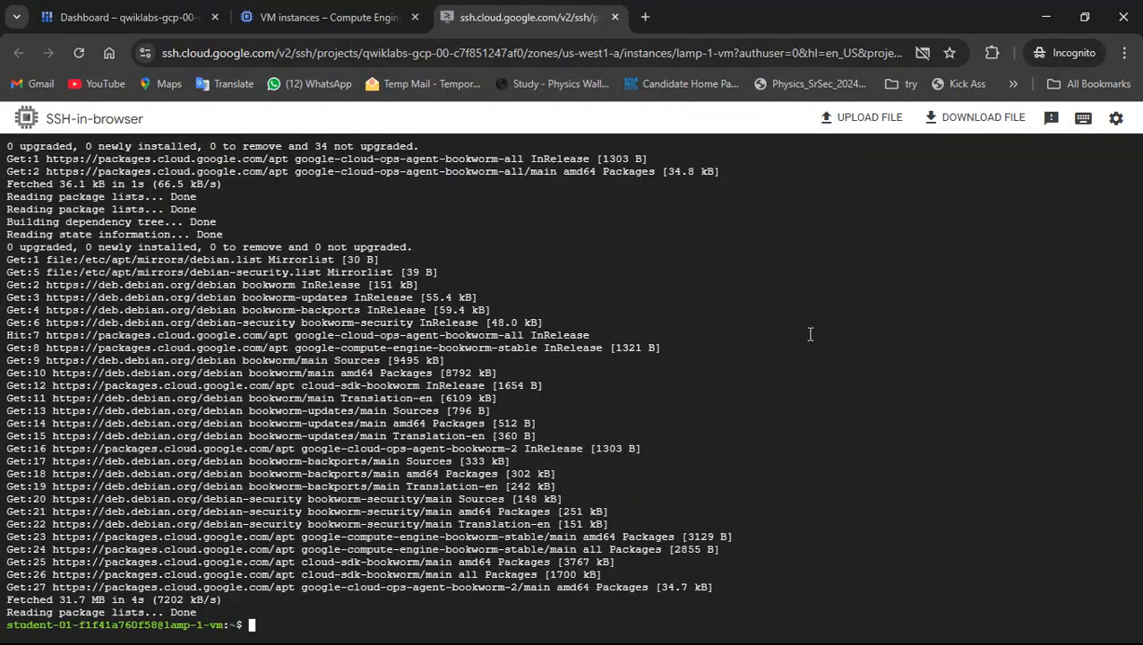
key("ctrl+v")
key("Return")
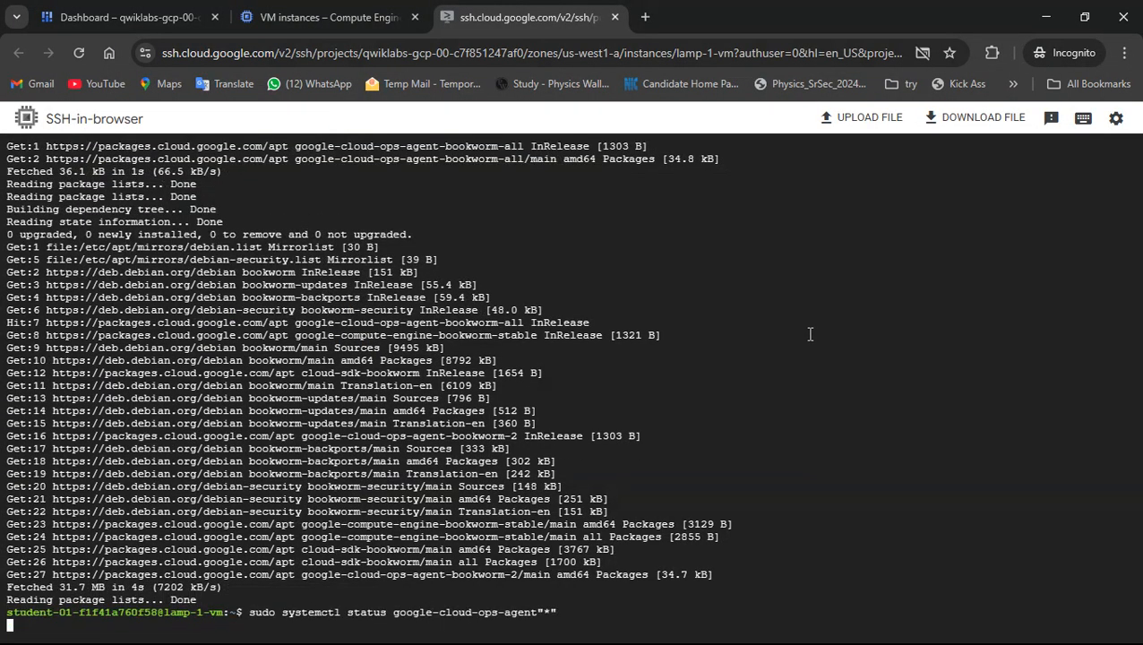
scroll(172, 411, "up", 2)
scroll(172, 412, "down", 2)
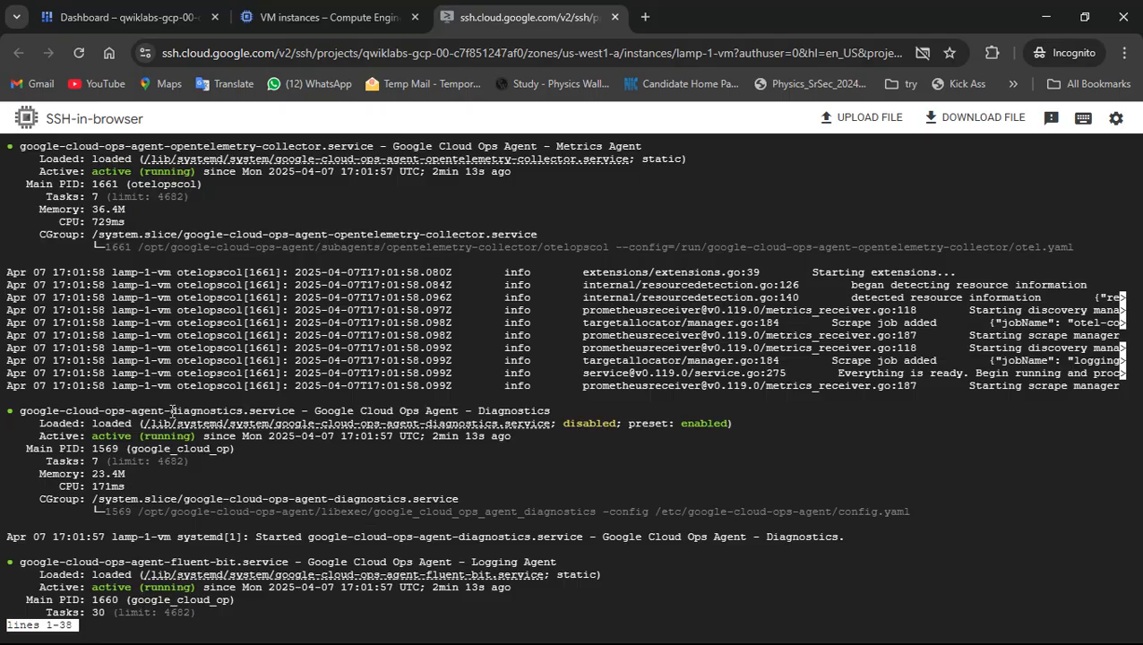
key("q")
Copy the update command that follows the agent status check in the lab and run "sudo apt-get update" in the SSH session
key("alt+Tab")
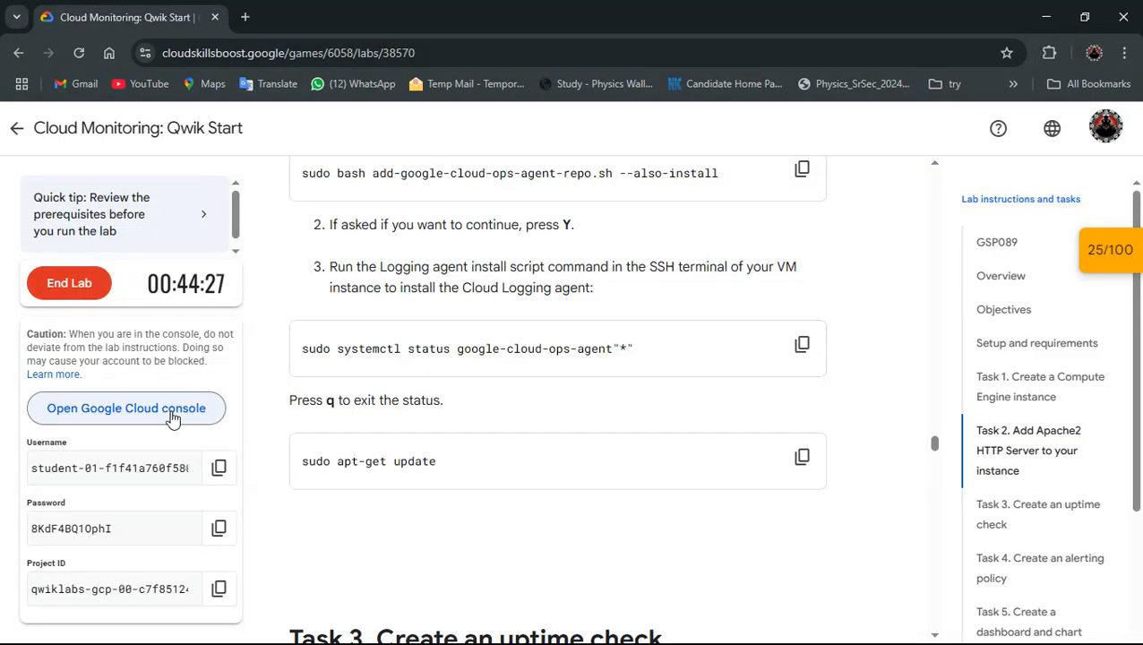
triple_click(311, 399)
left_click(452, 401)
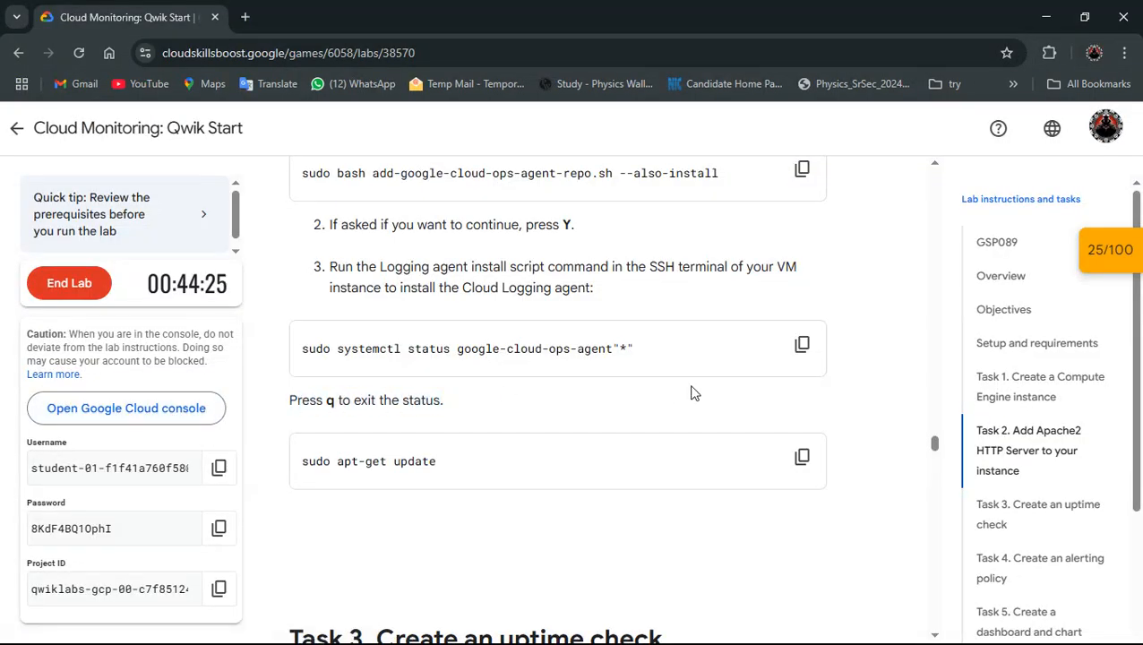
left_click(802, 457)
key("alt+Tab")
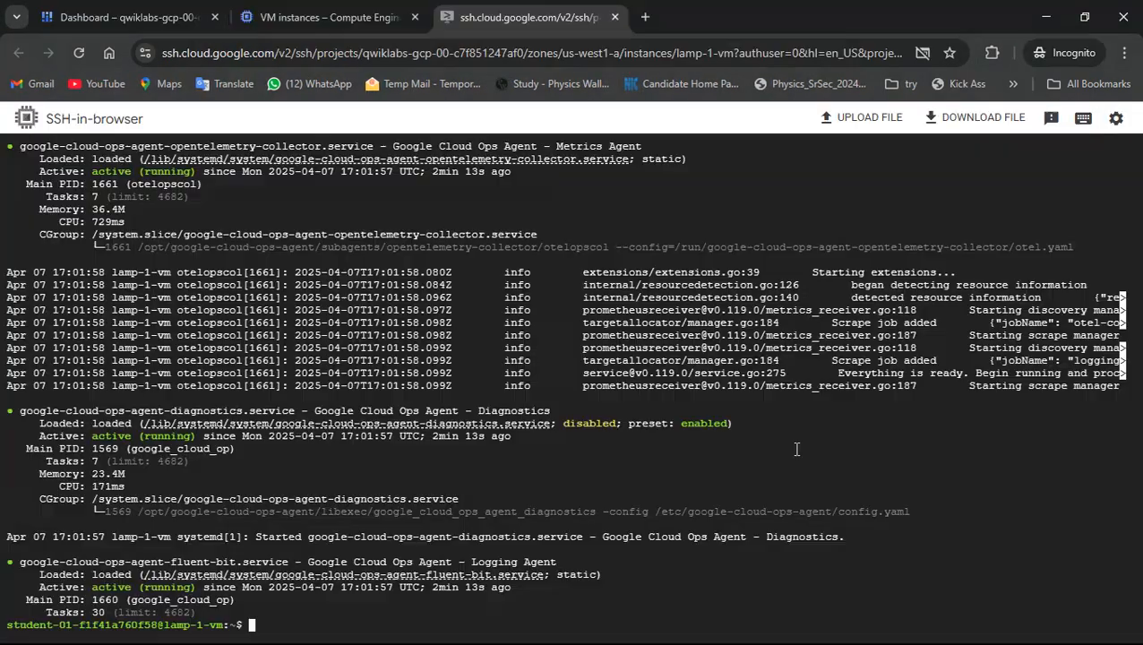
key("ctrl+v")
key("Return")
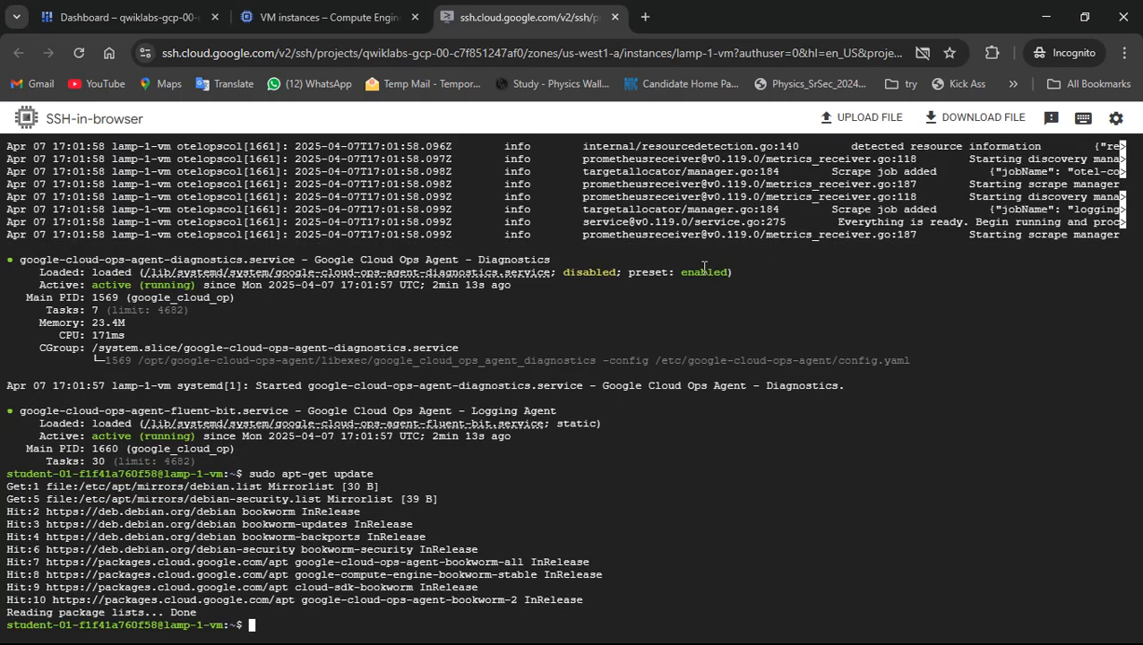
Go to Task 3 of the lab, search the Cloud console for "mon", and open the infrastructure Monitoring product in a new tab
key("alt+Tab")
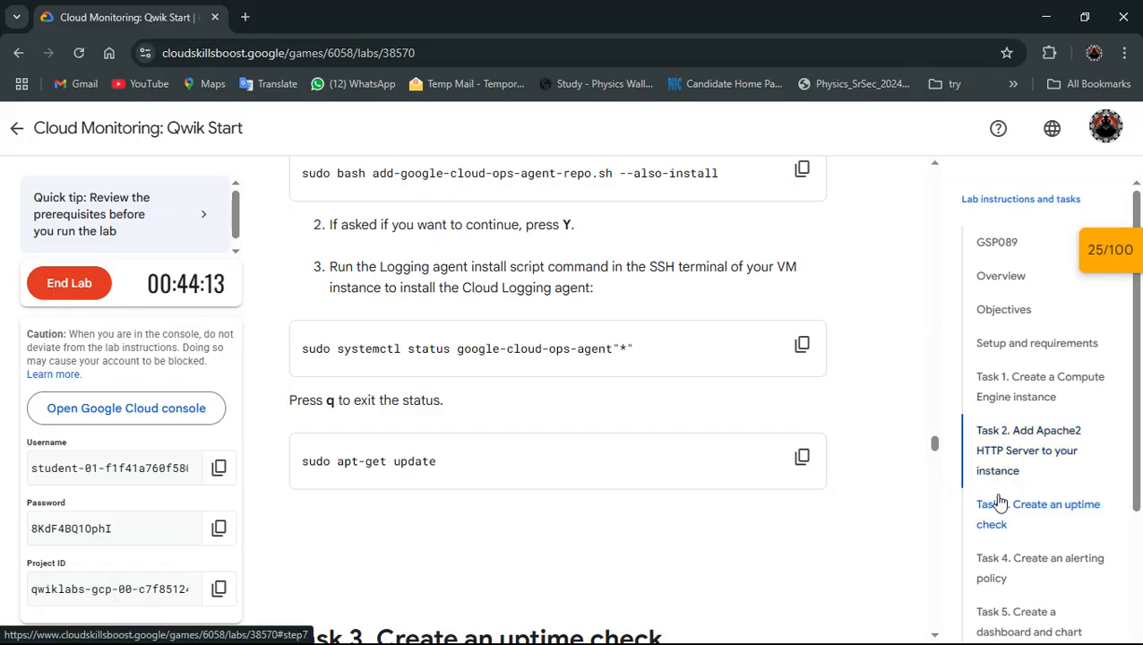
left_click(1000, 504)
key("alt+Tab")
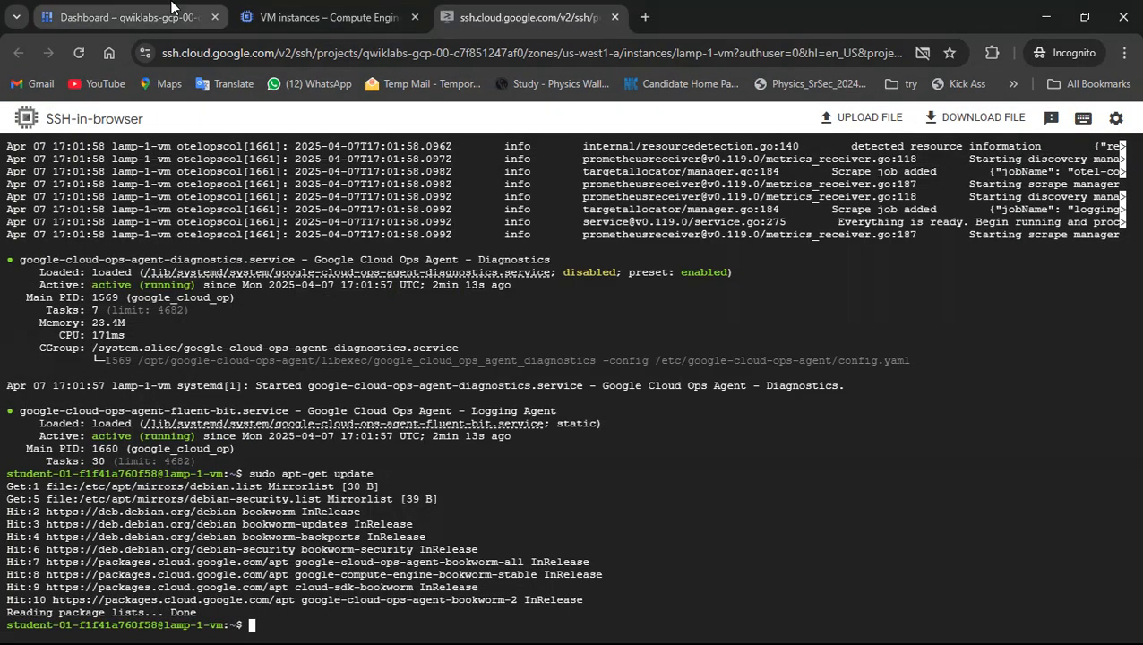
left_click(172, 11)
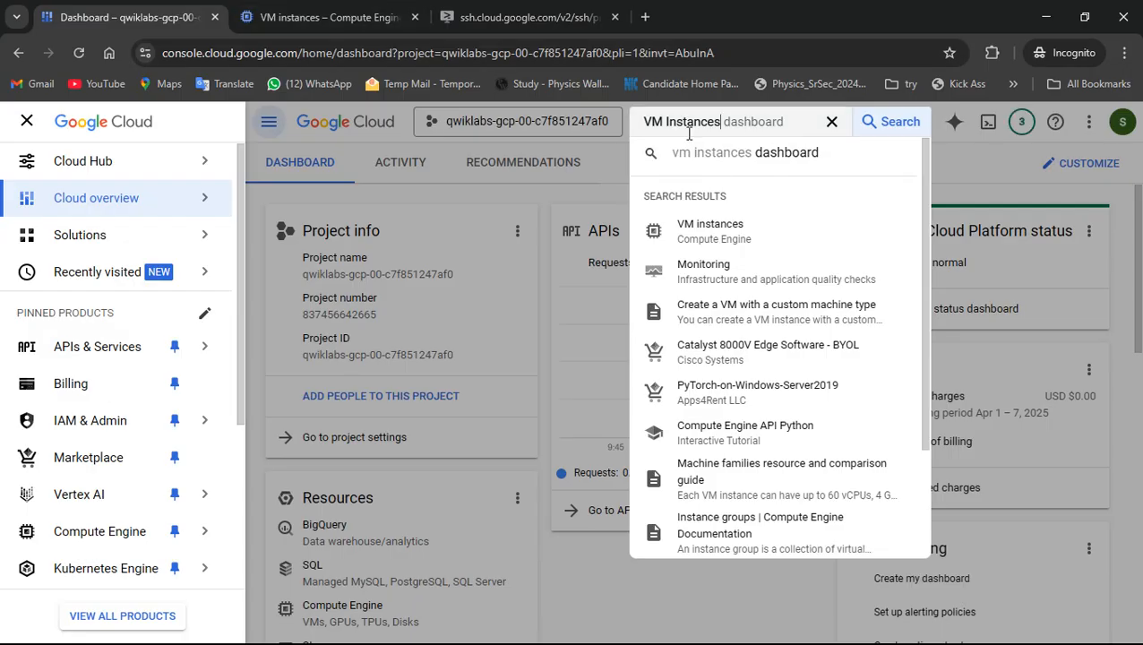
left_click_drag(727, 125, 622, 118)
key("BackSpace")
type("mon")
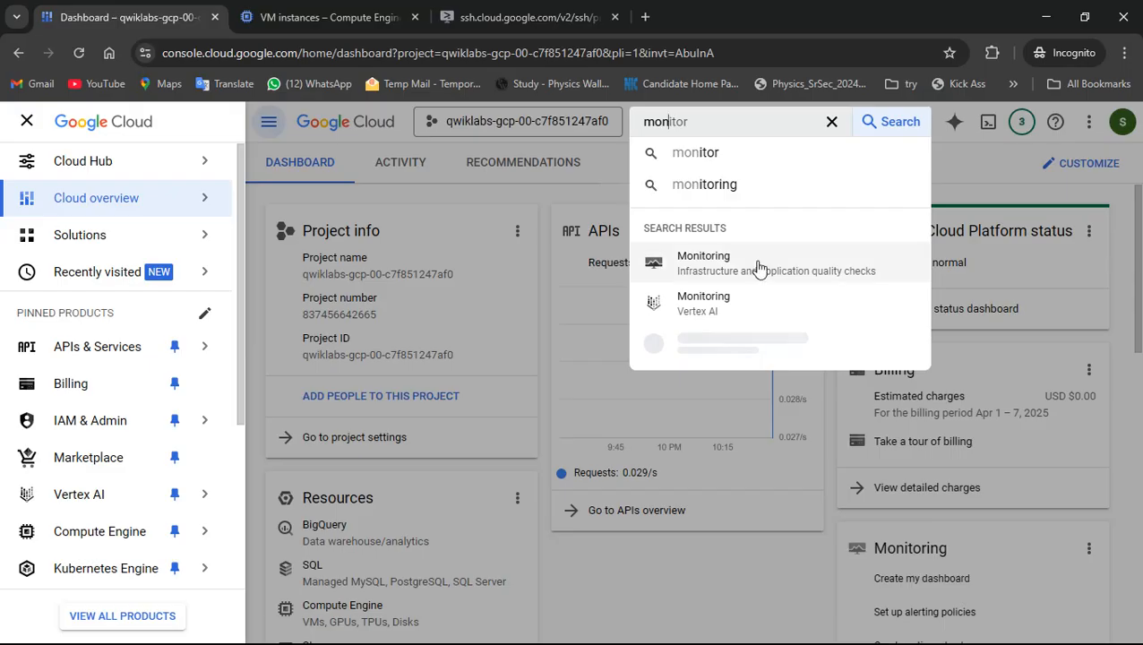
middle_click(758, 268)
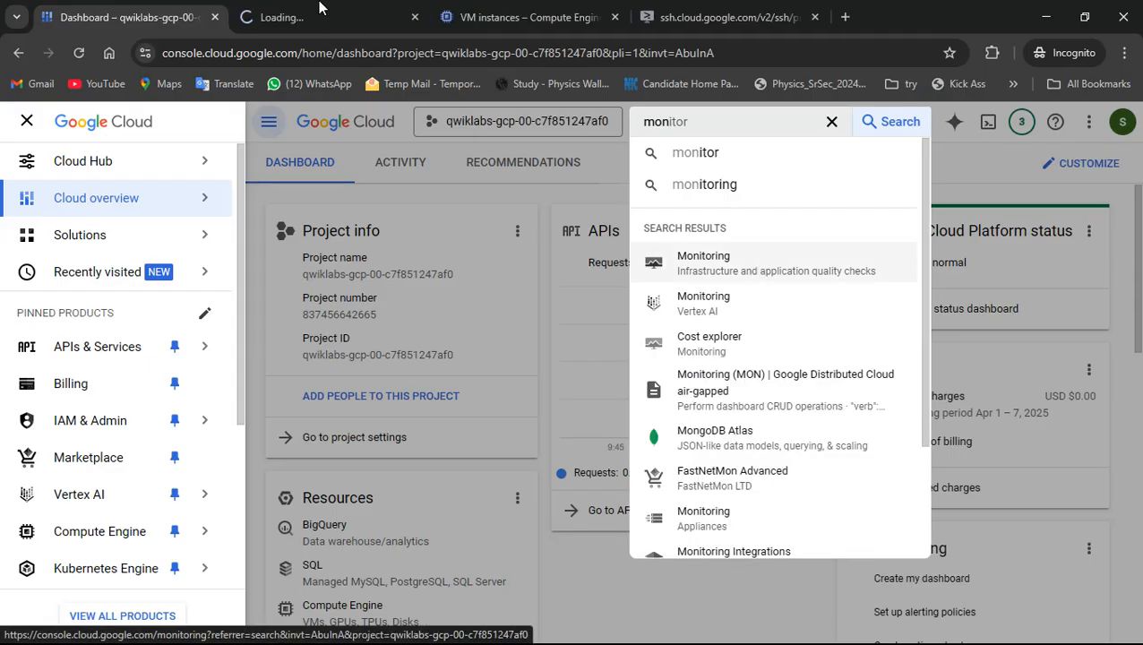
left_click(317, 7)
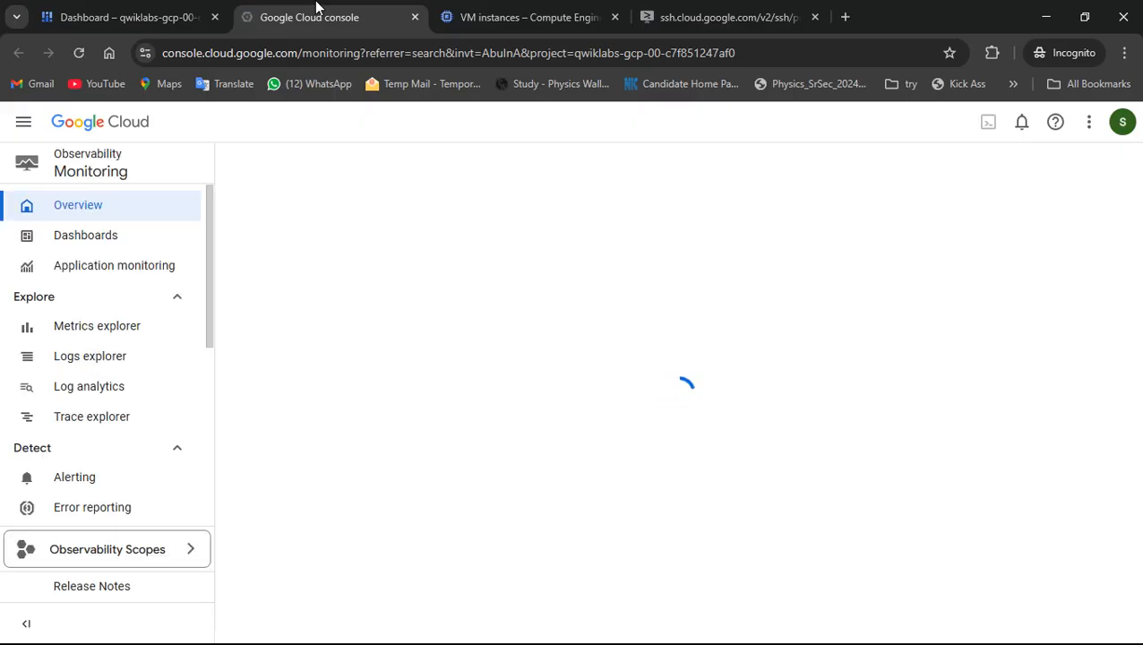
Open the Uptime checks page in Monitoring, dismiss the internal applications tip, and start creating an uptime check
scroll(138, 343, "down", 2)
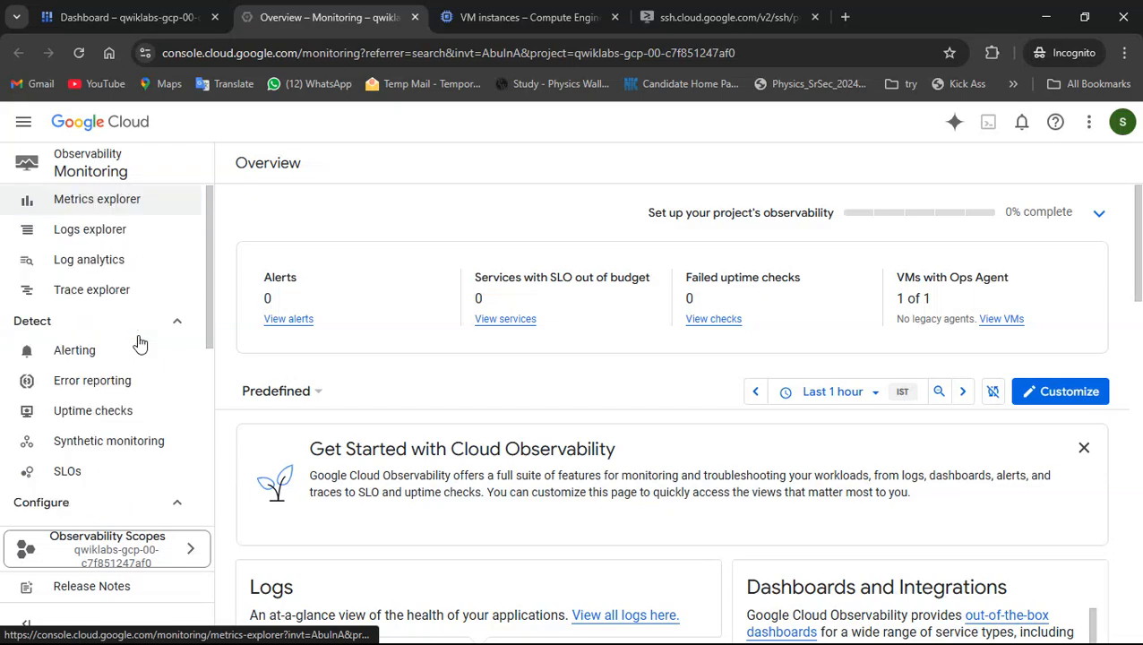
scroll(138, 343, "down", 1)
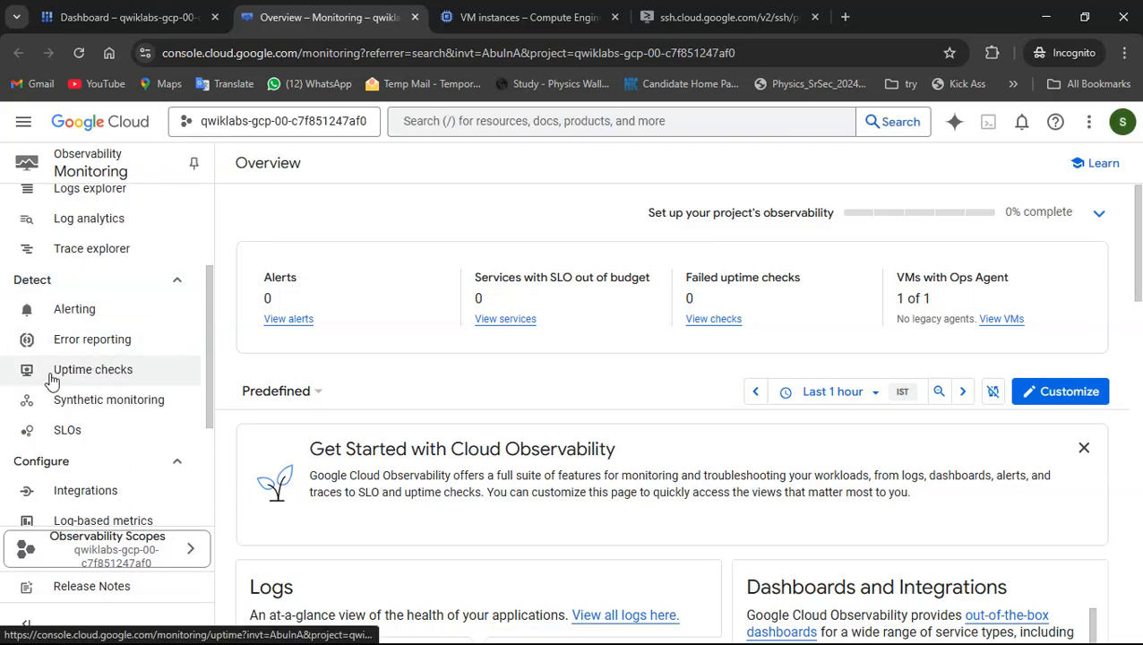
left_click(24, 380)
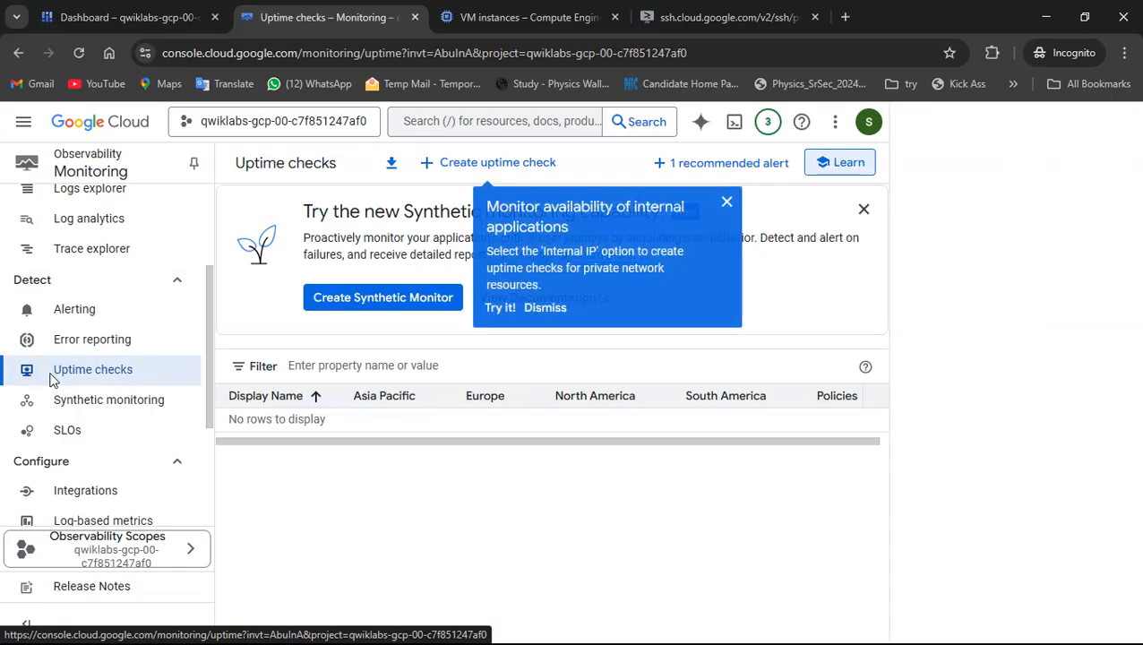
left_click(727, 203)
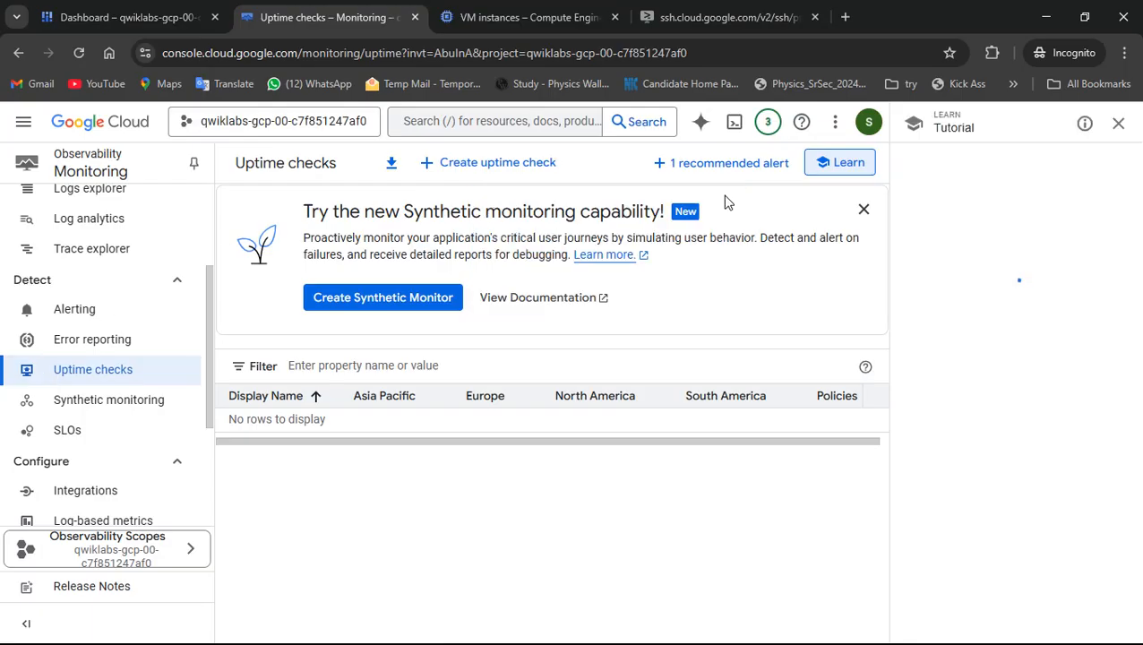
left_click(518, 179)
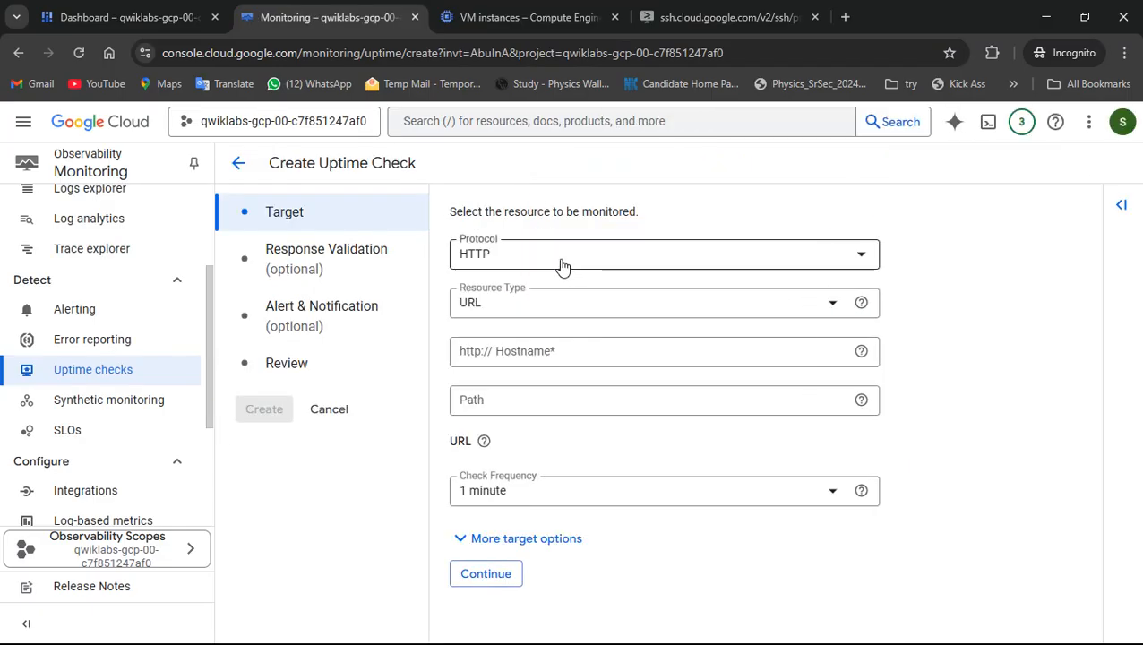
Consult the Task 3 settings in the lab and set the uptime check's resource type to Instance
key("alt+Tab")
scroll(636, 350, "down", 1)
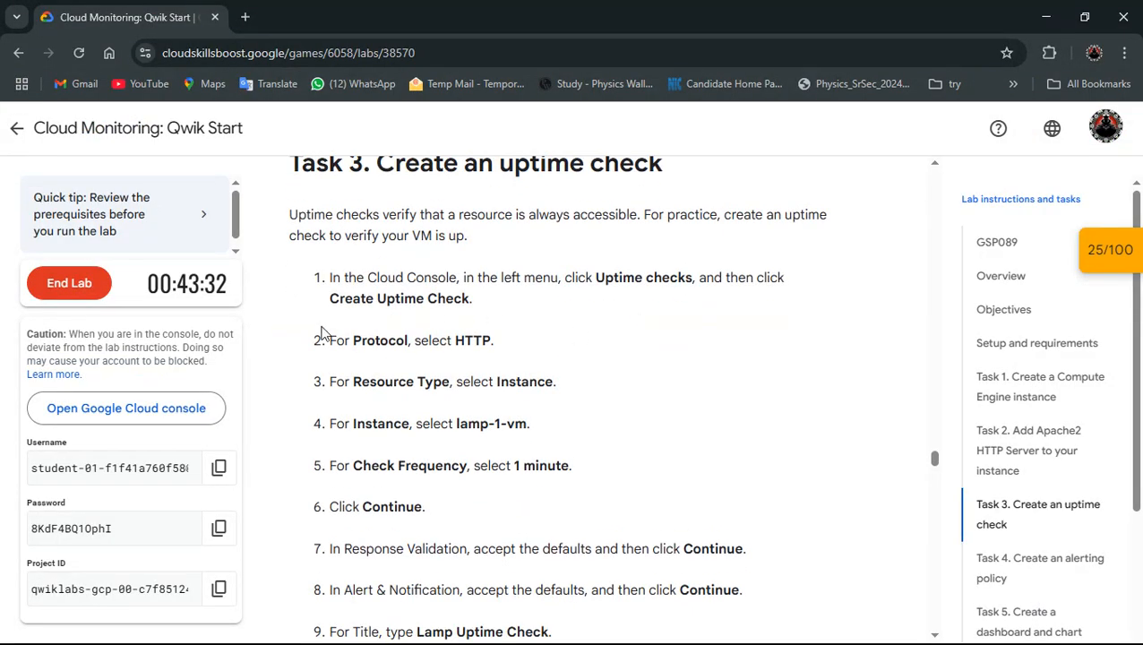
key("alt+Tab")
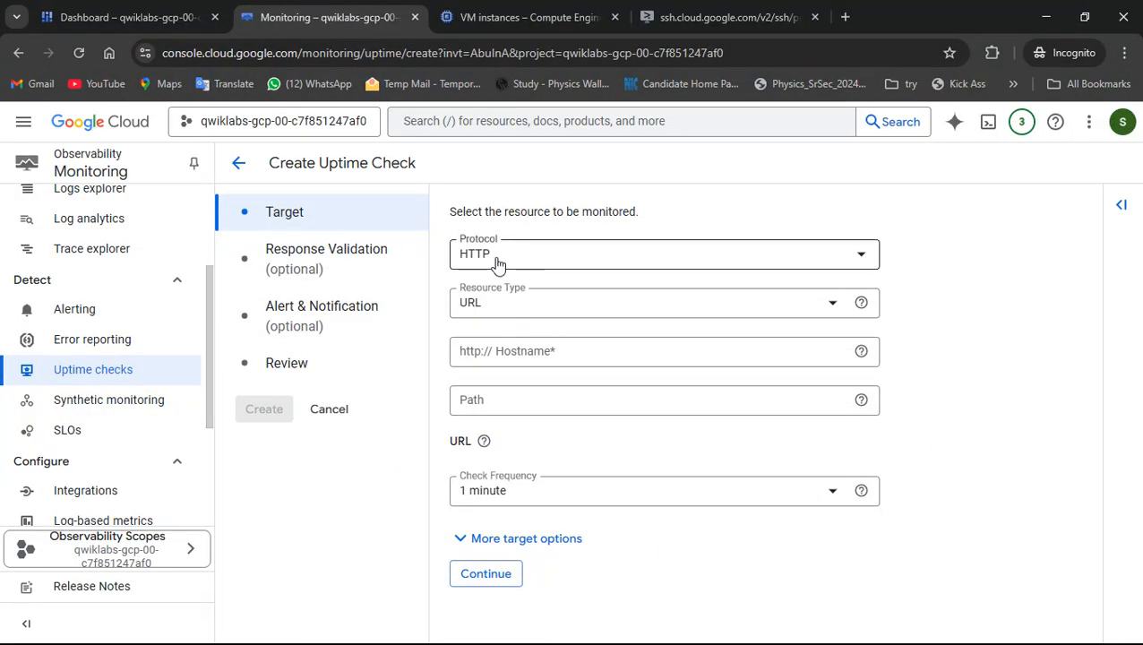
key("alt+Tab")
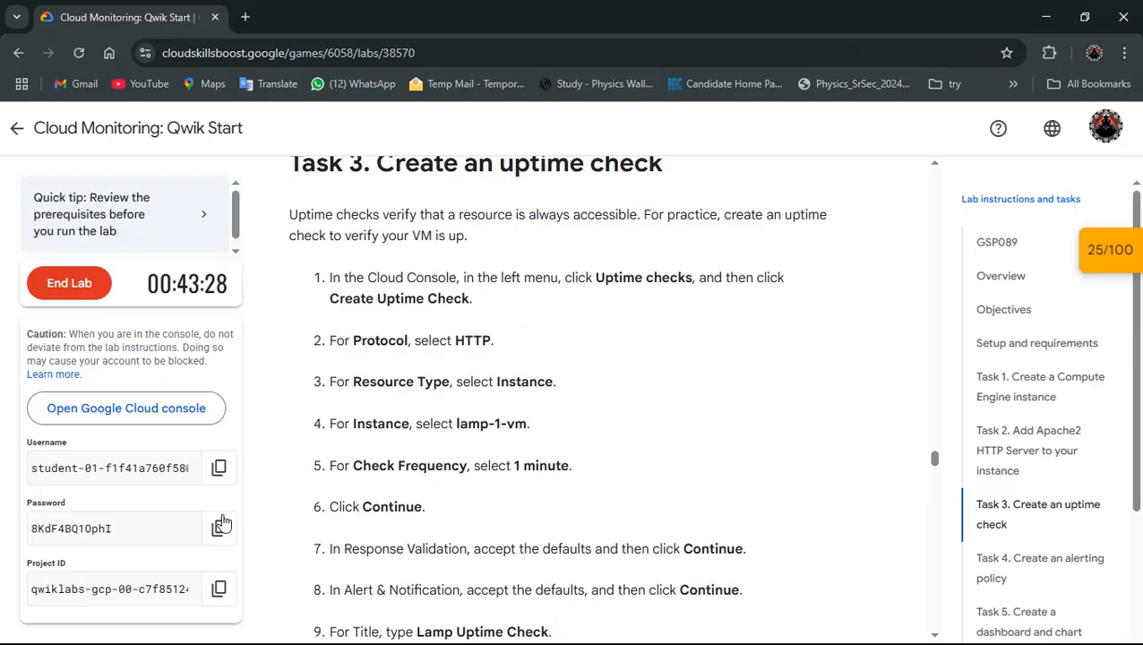
key("alt+Tab")
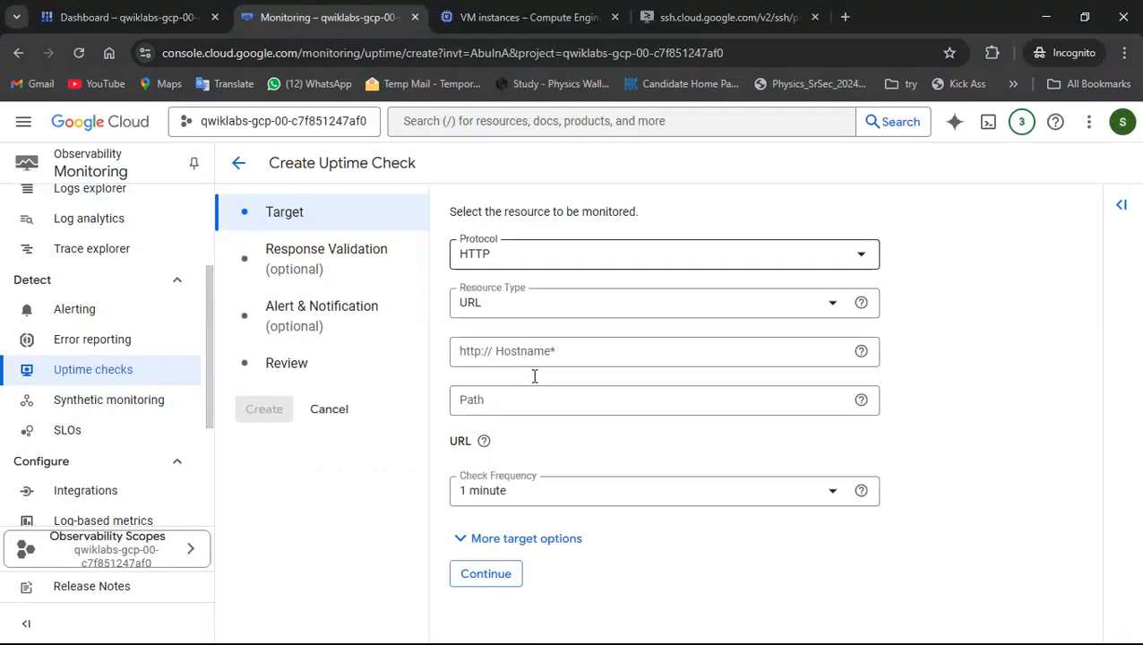
left_click(676, 301)
left_click(496, 446)
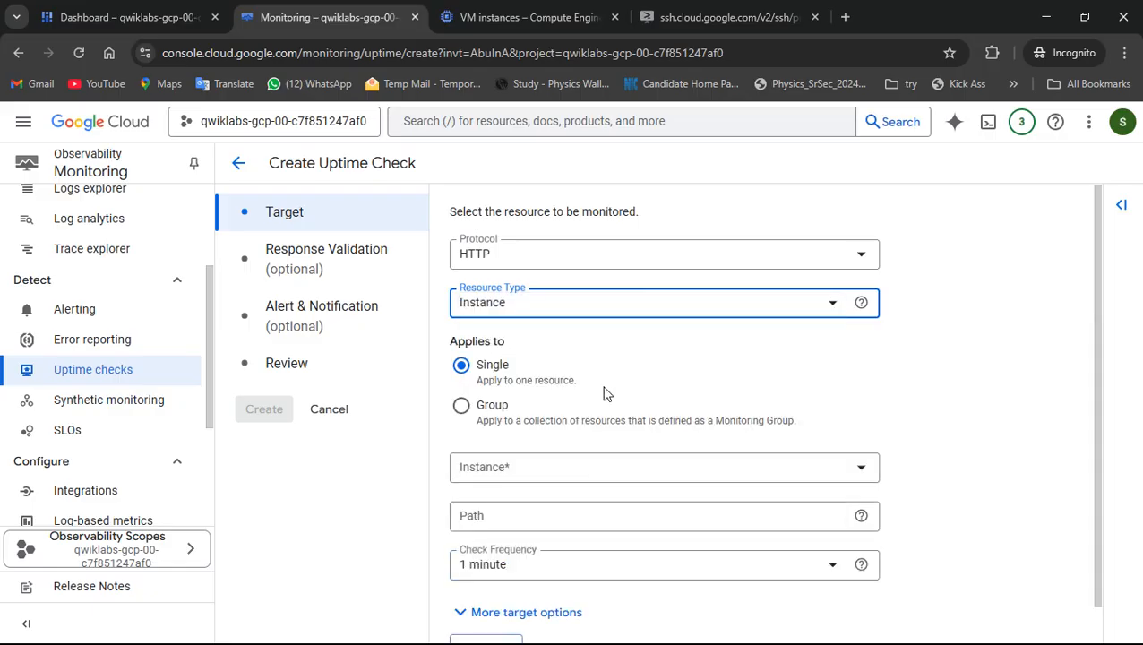
Choose lamp-1-vm as the uptime check's instance and continue from the target settings
scroll(652, 377, "down", 1)
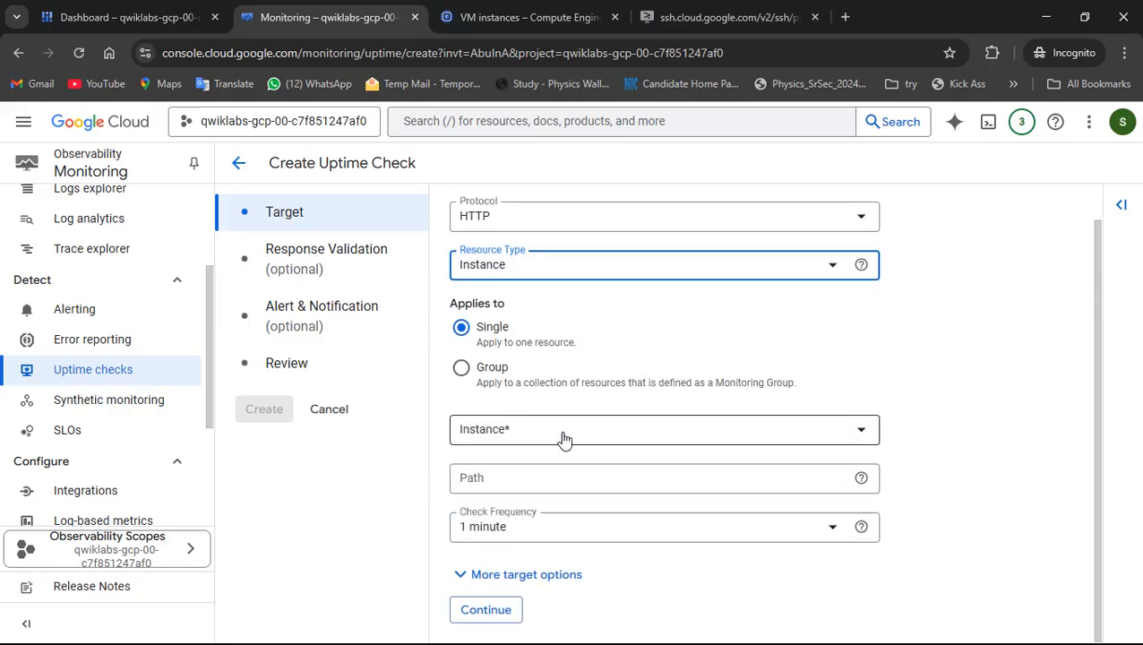
left_click(564, 439)
left_click(565, 439)
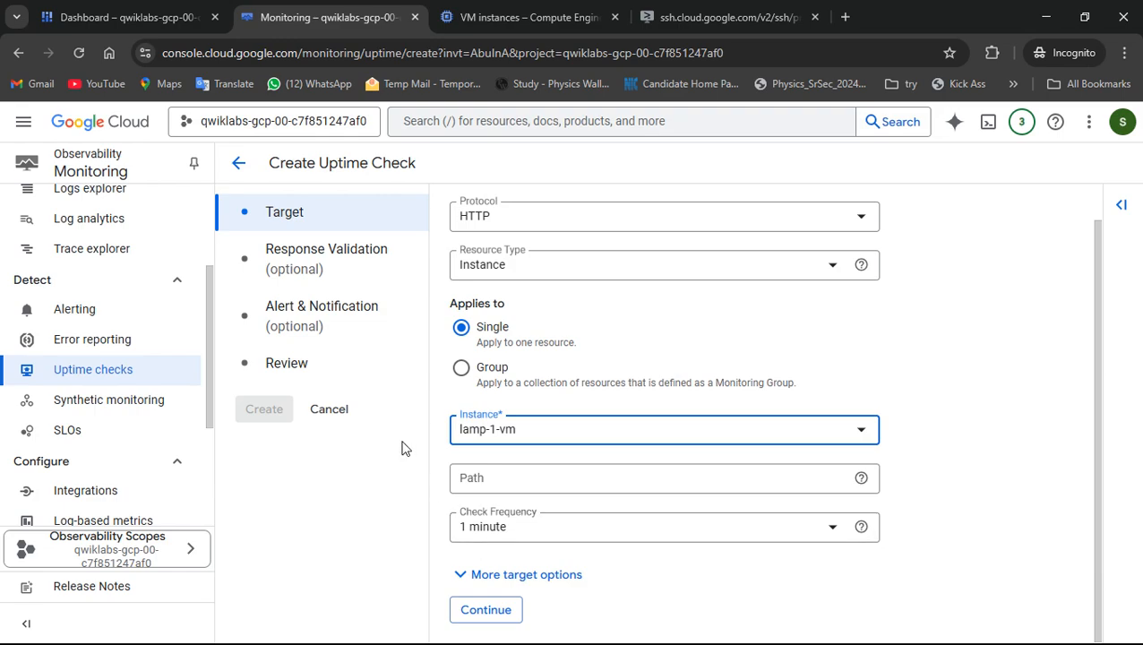
left_click(485, 609)
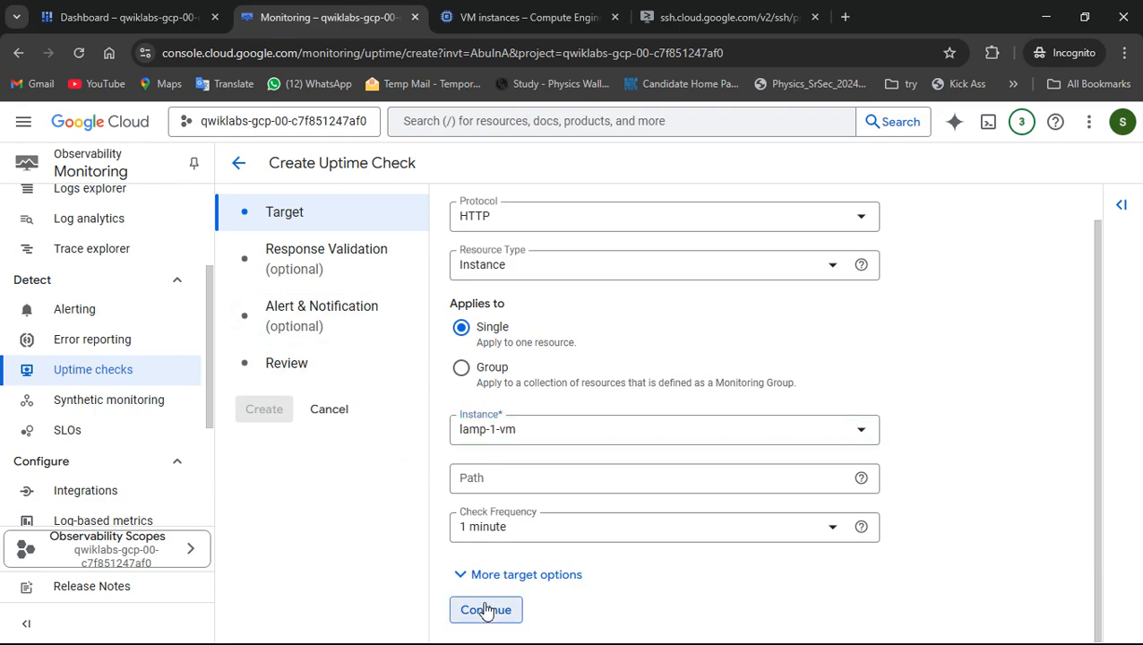
Accept the default response validation and the default alert and notification settings for the uptime check
scroll(622, 417, "down", 2)
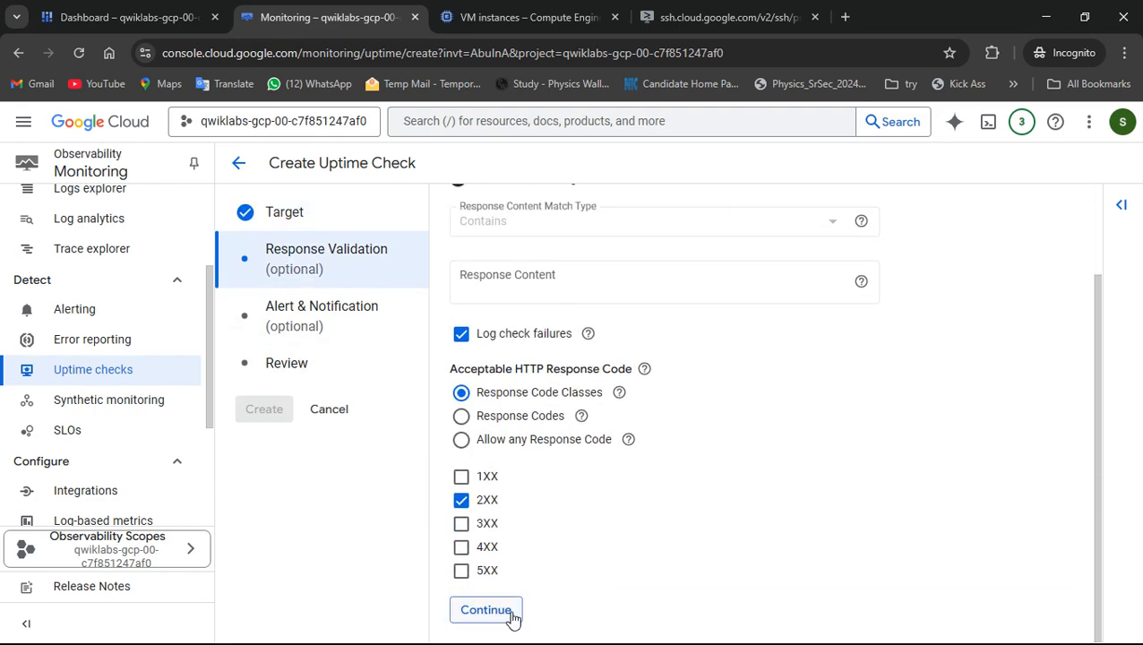
left_click(488, 610)
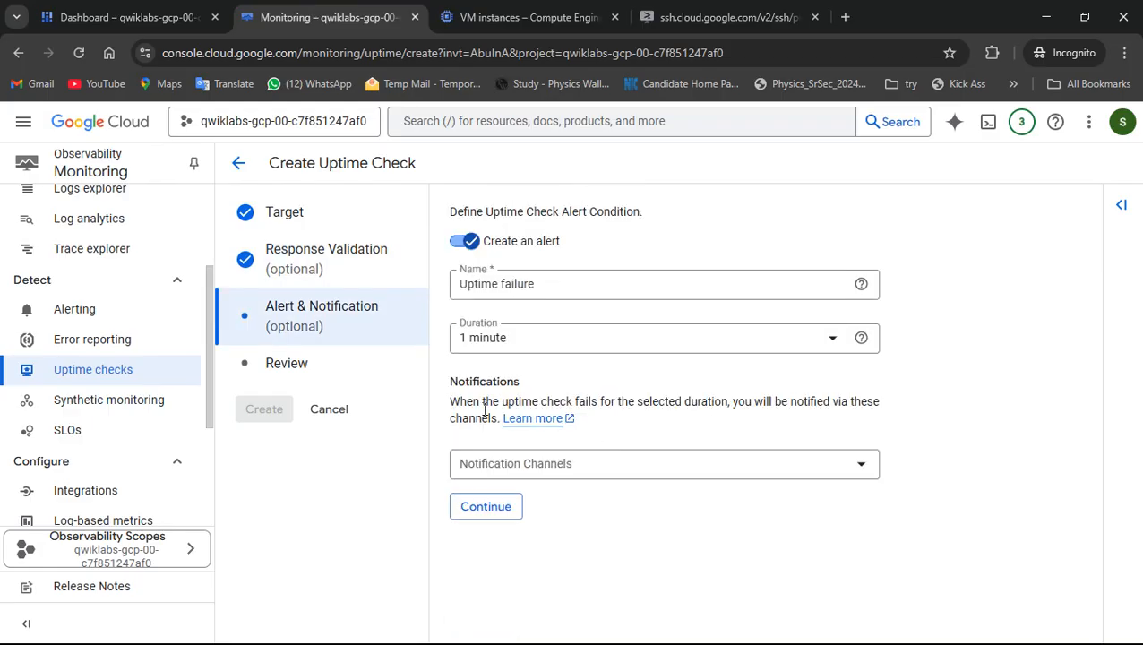
left_click(489, 509)
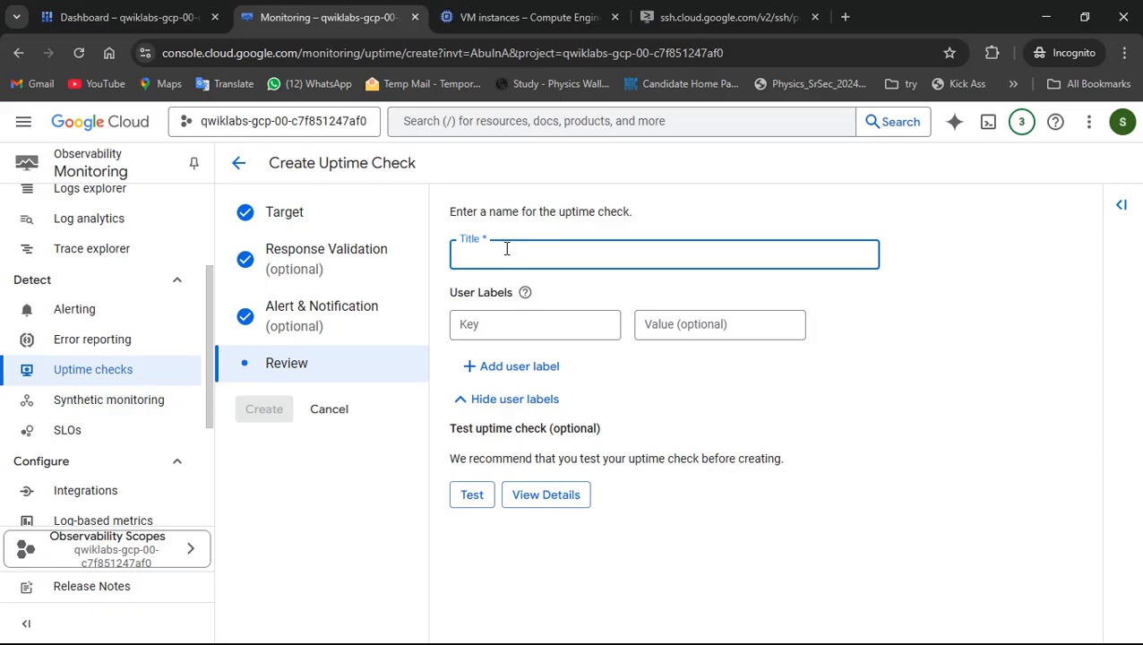
Copy the title Lamp Uptime Check from the lab's Task 3 instructions and use it as the uptime check's title
key("alt+Tab")
scroll(450, 383, "down", 3)
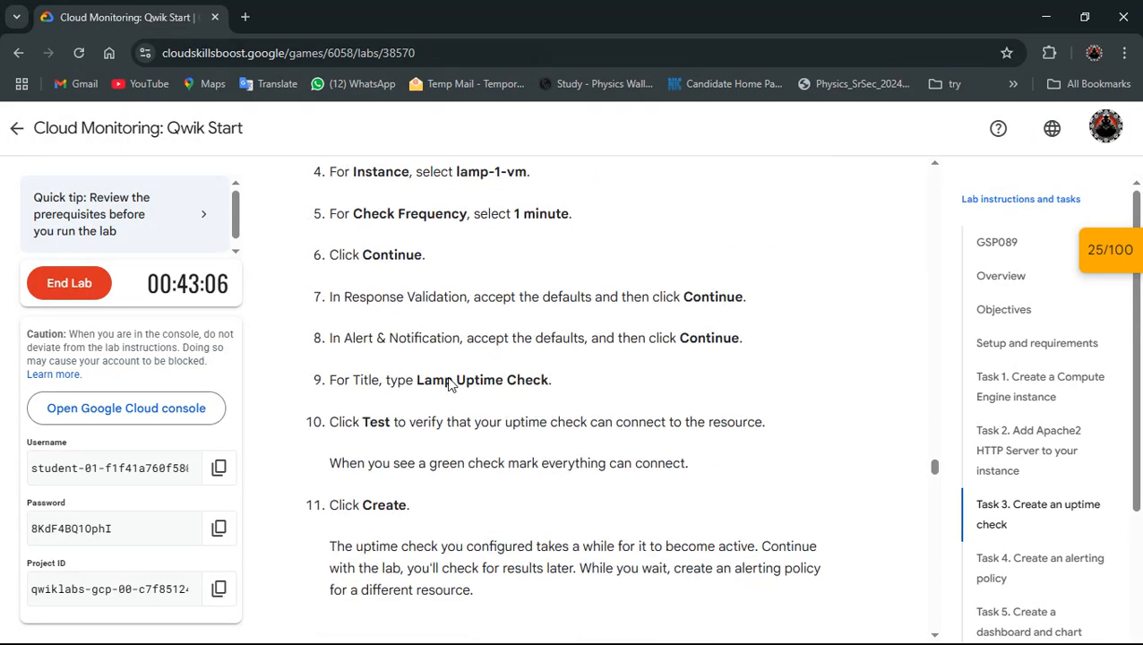
left_click_drag(328, 388, 560, 389)
left_click(418, 383)
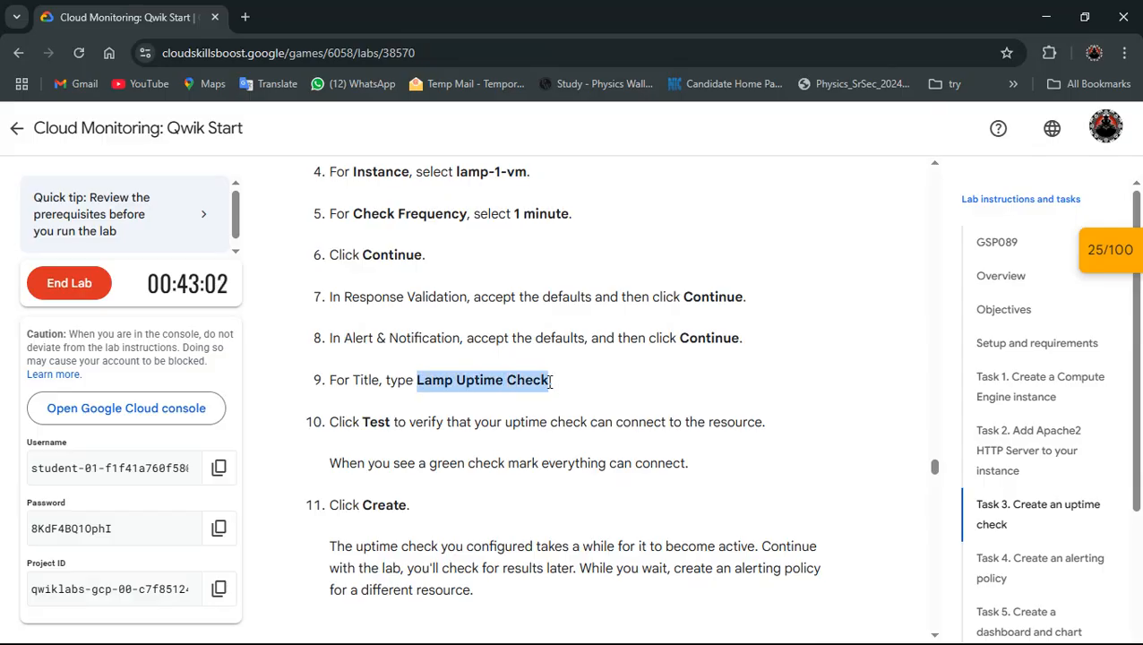
key("alt+Tab")
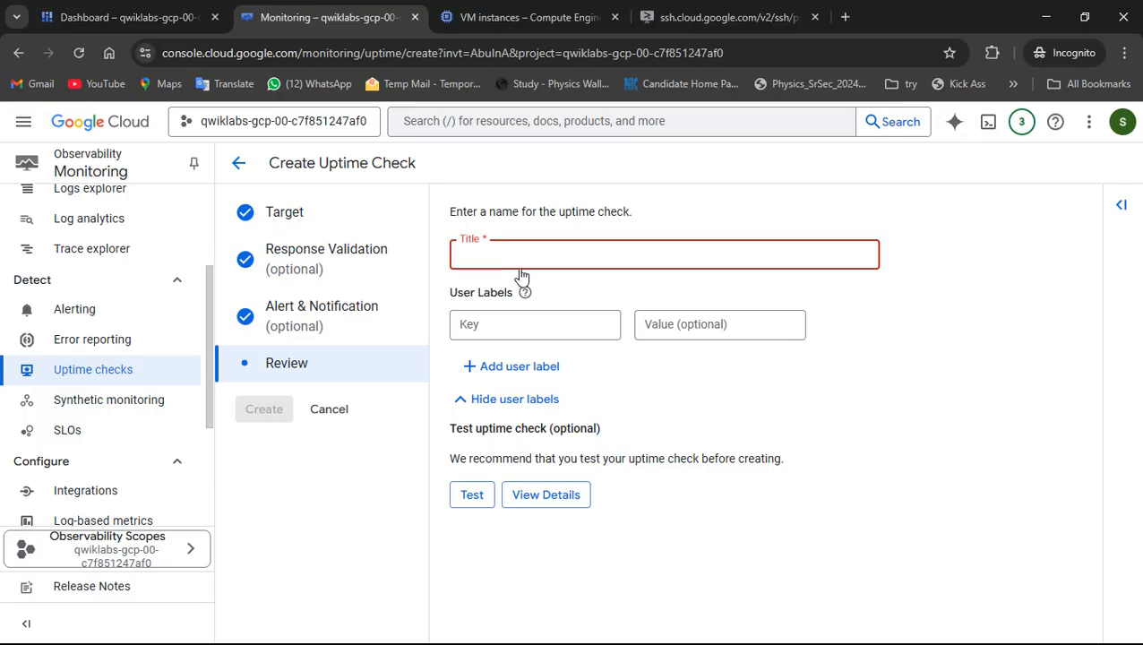
key("ctrl+v")
Test the uptime check's connection to the instance and create the check
left_click(470, 494)
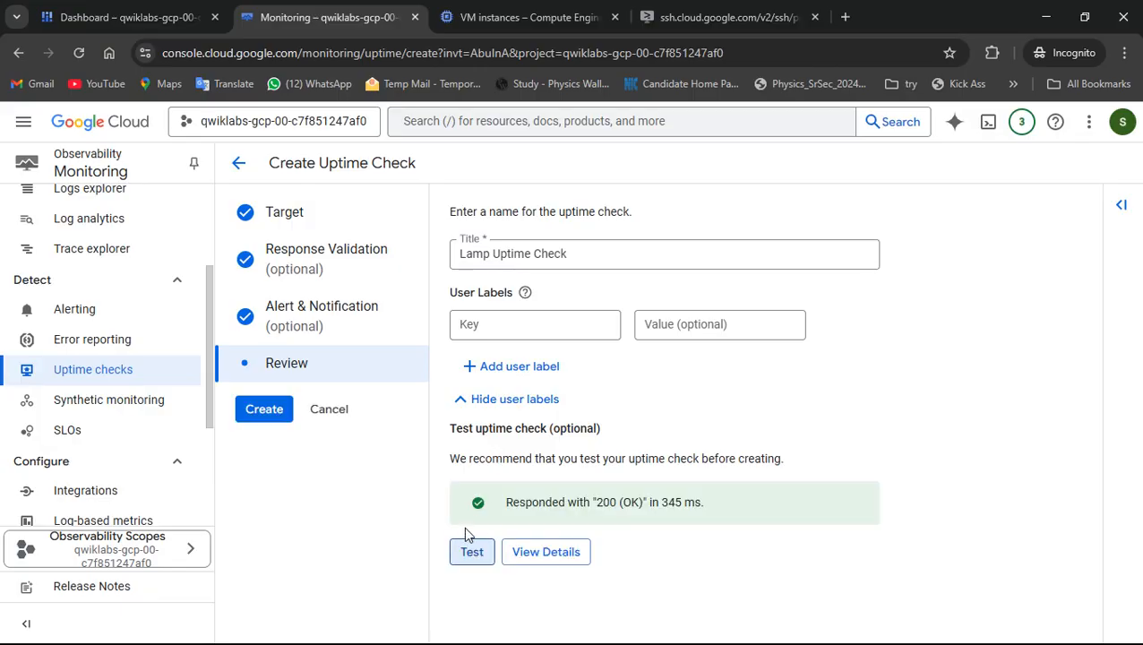
left_click(275, 412)
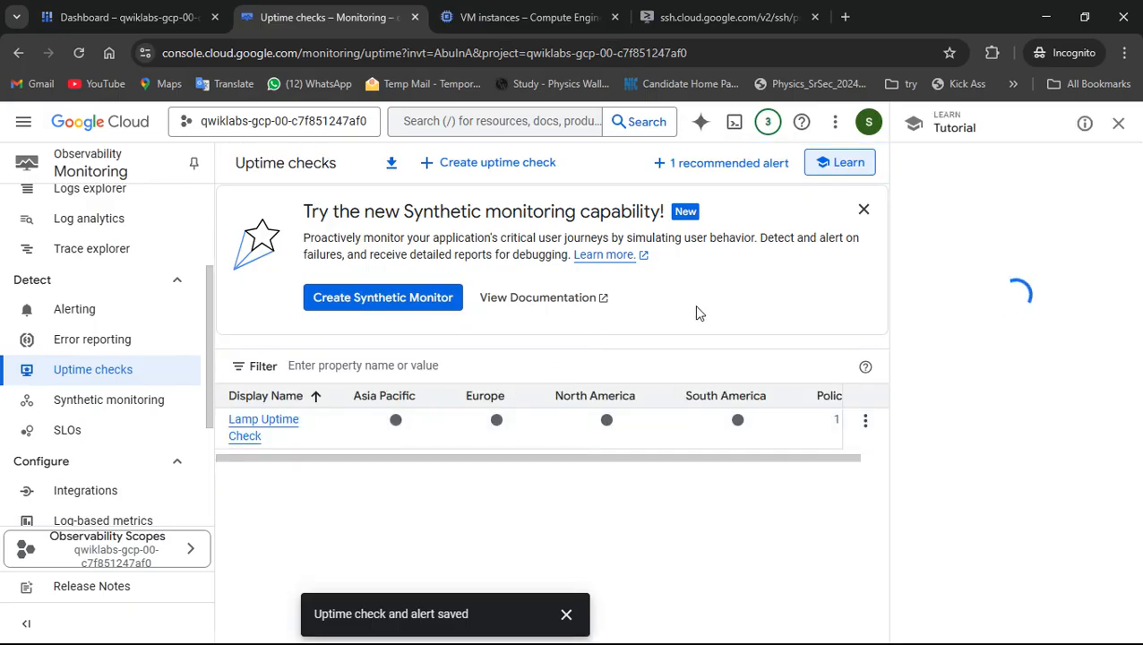
Go to Task 4 of the lab instructions and examine the settings required for the alerting policy
key("alt+Tab")
scroll(726, 384, "down", 3)
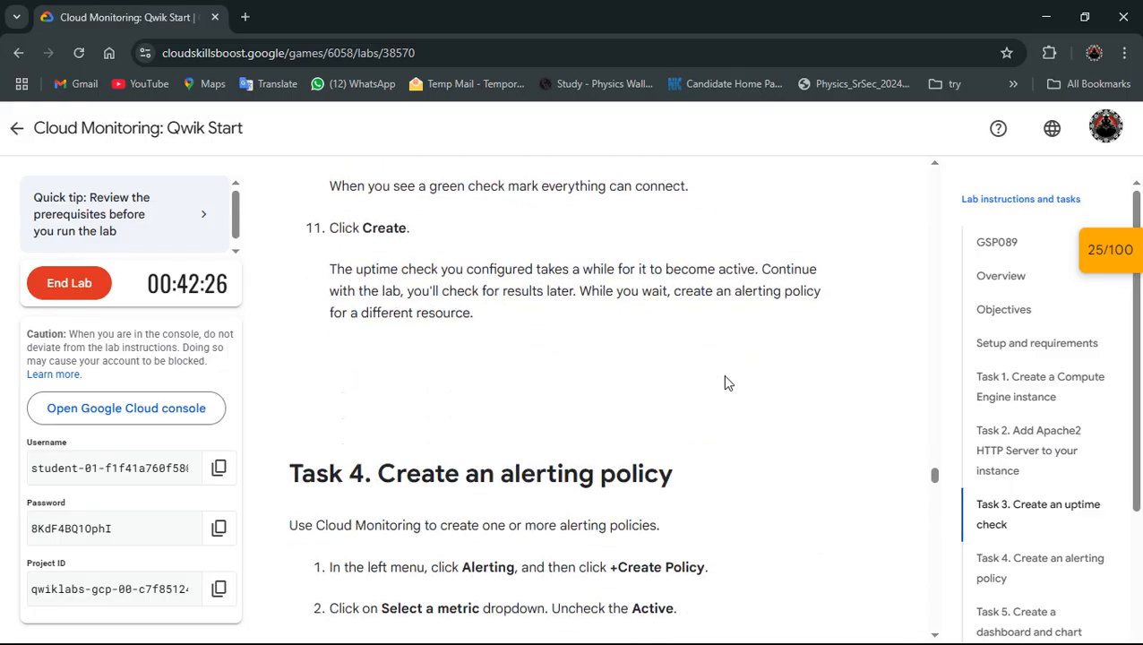
left_click(995, 525)
left_click(1002, 579)
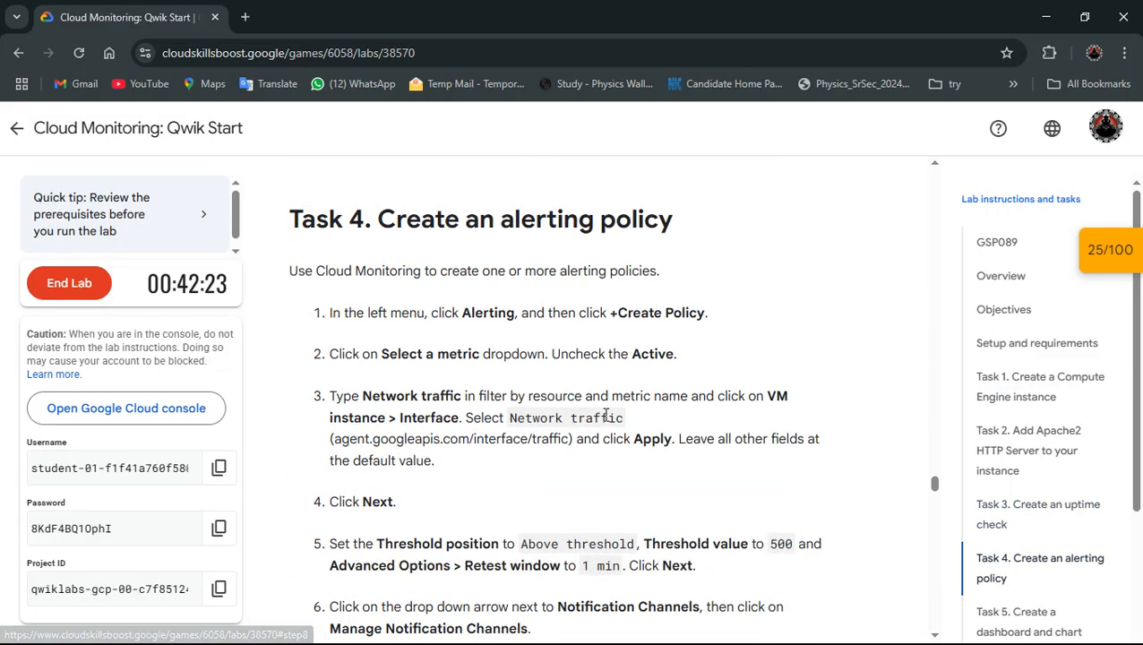
key("alt+Tab")
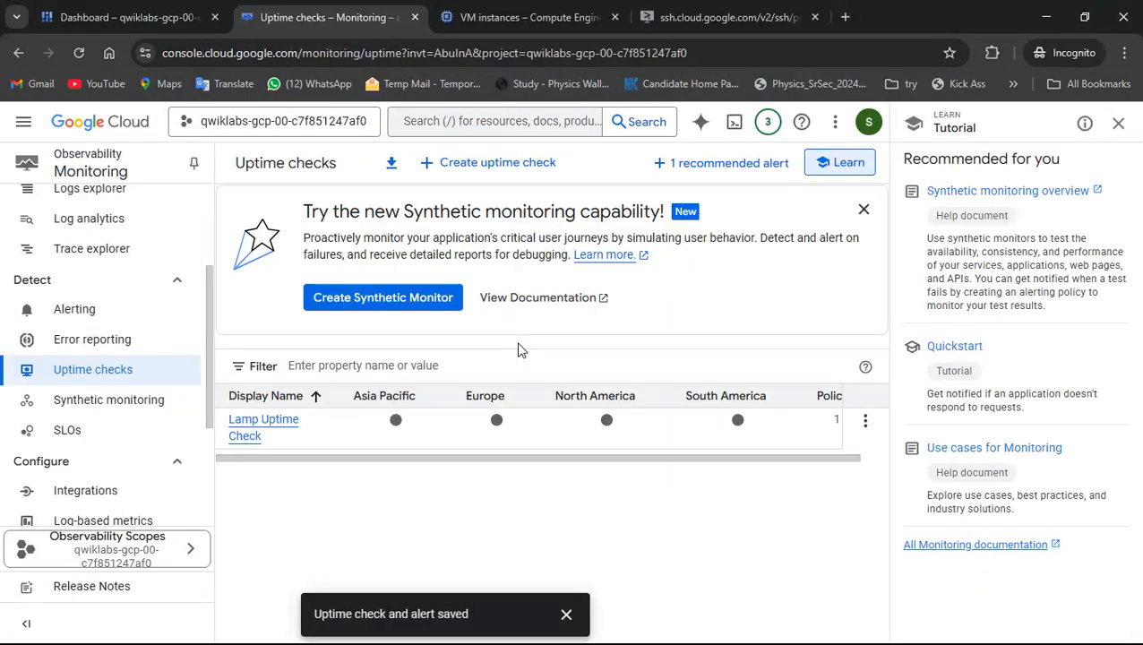
Open the Alerting page in Monitoring and start creating an alerting policy
left_click(92, 322)
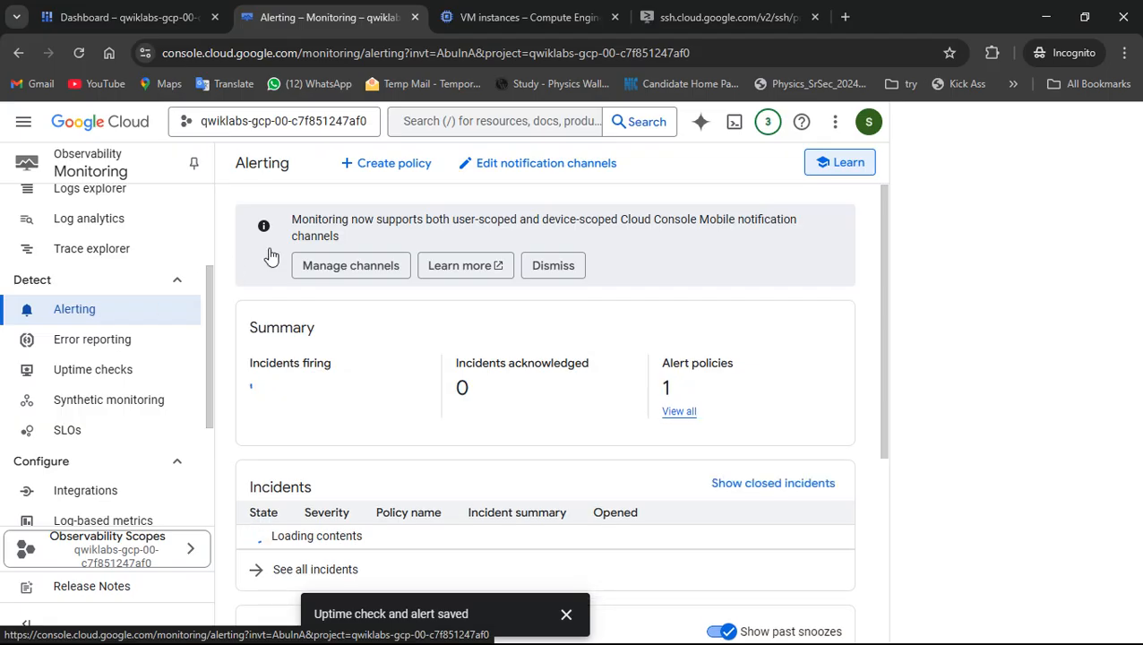
left_click(385, 165)
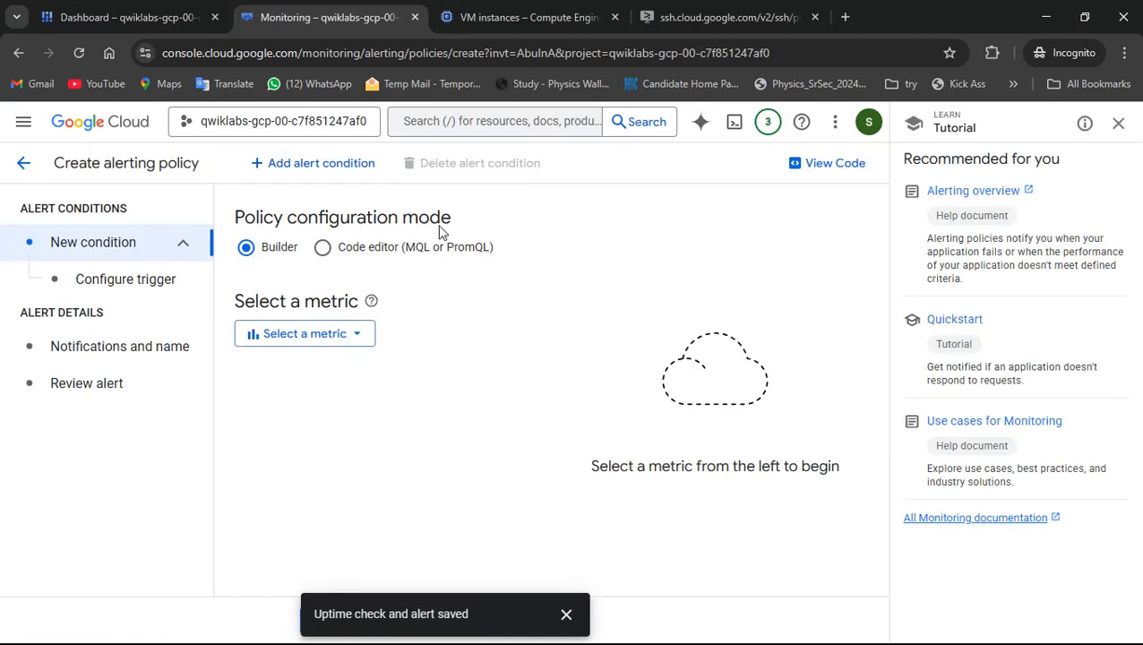
left_click_drag(231, 305, 359, 303)
left_click(359, 302)
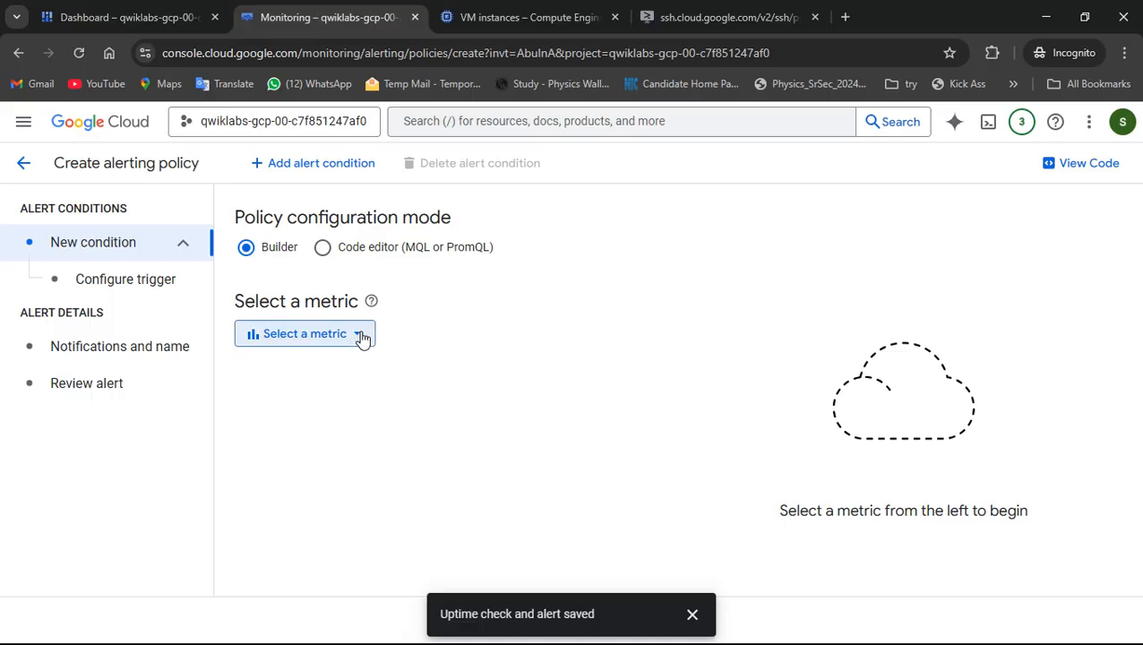
Turn off the Active metric filter, apply VM Instance > Interface > Network traffic as the metric, and continue with the default data transformation
left_click(361, 337)
left_click(268, 312)
left_click(266, 310)
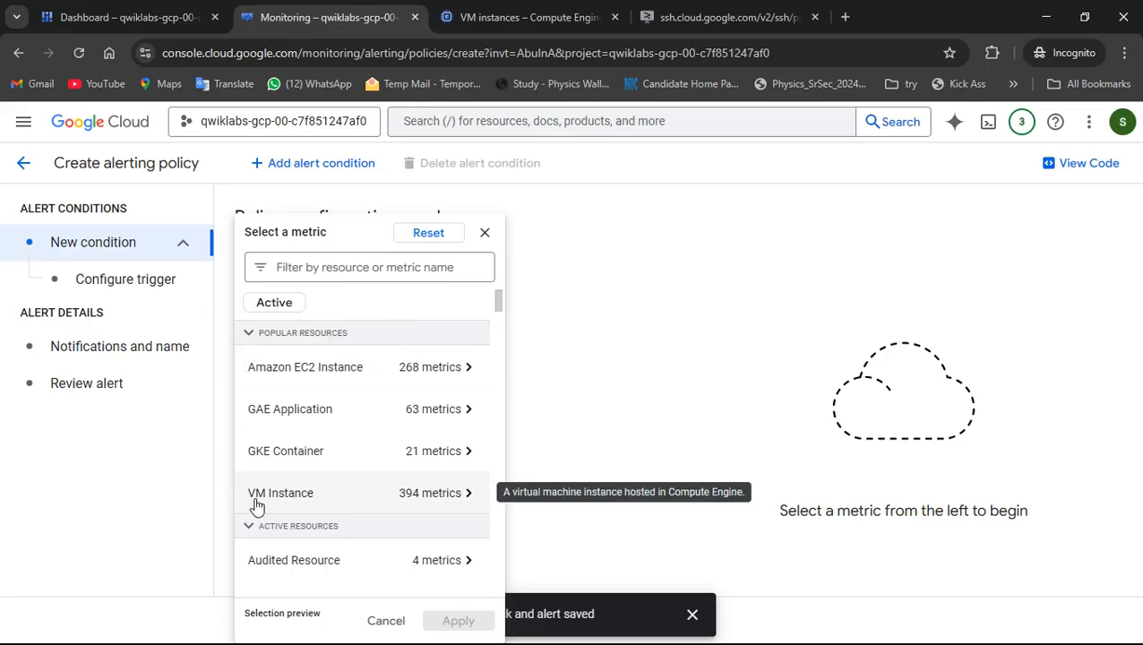
left_click(450, 493)
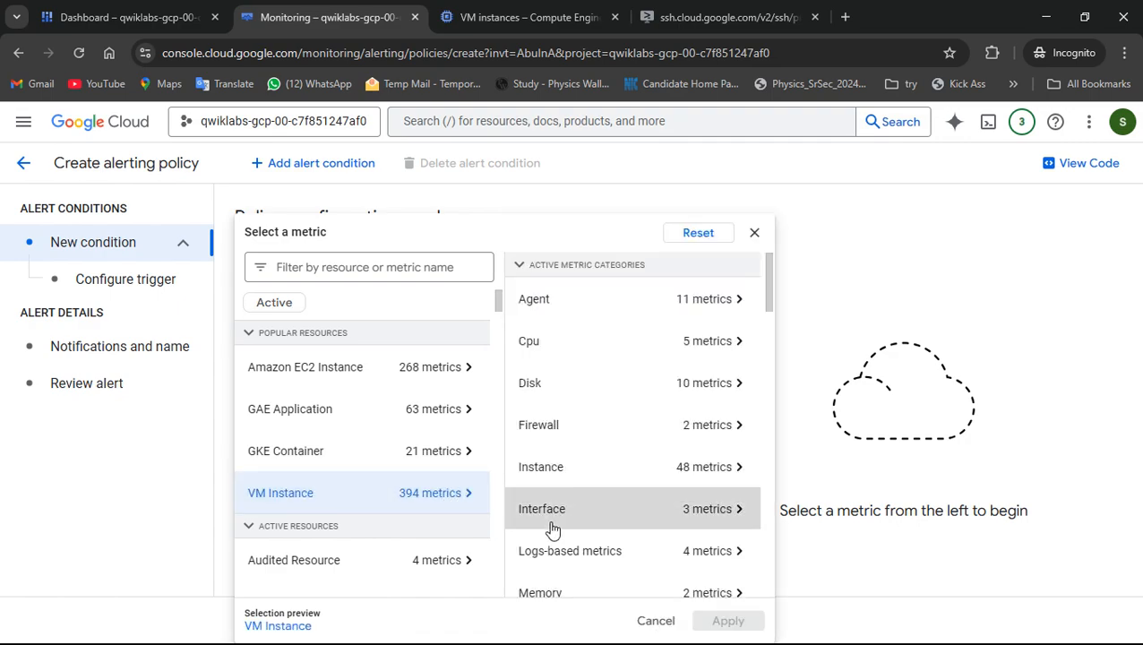
left_click(489, 518)
left_click(881, 380)
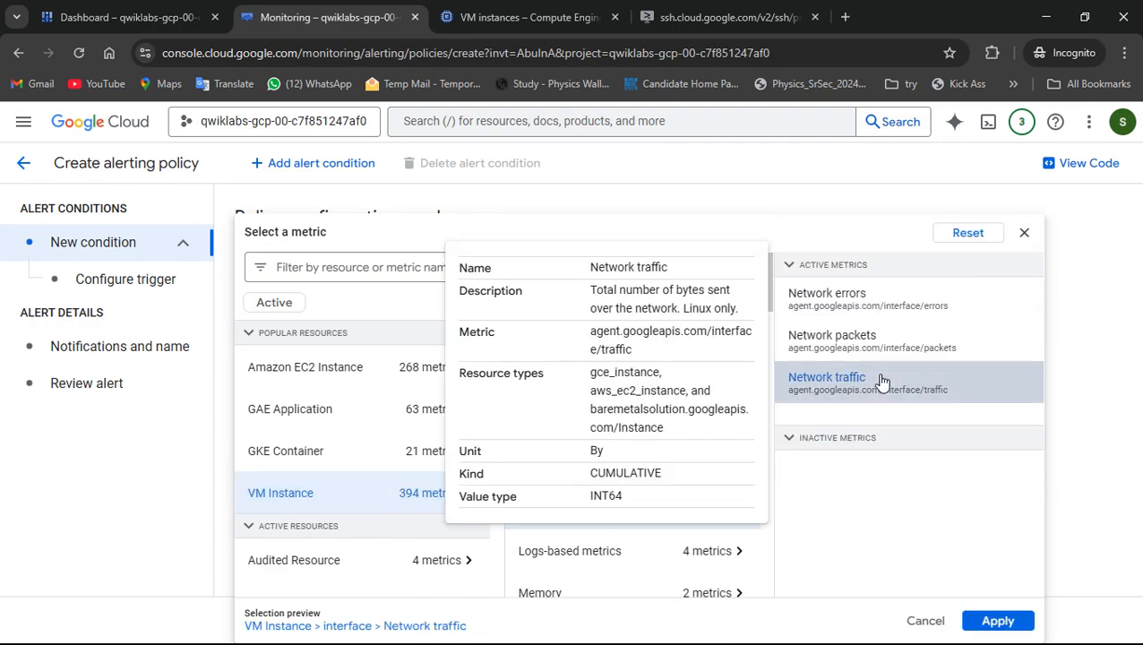
left_click(980, 618)
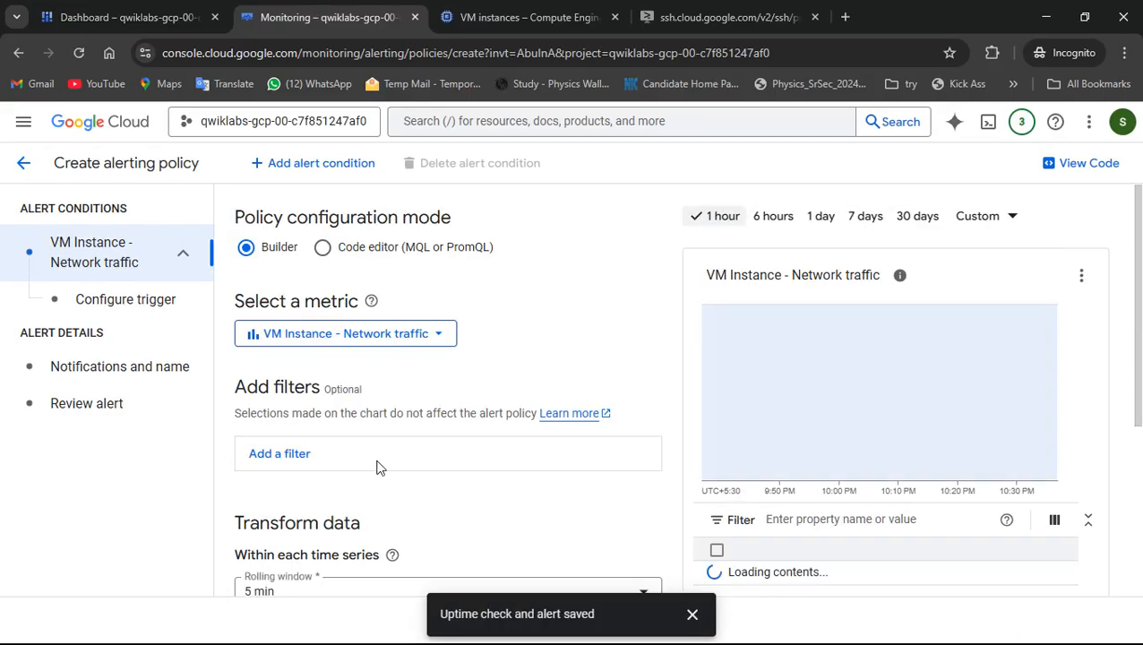
scroll(376, 469, "down", 3)
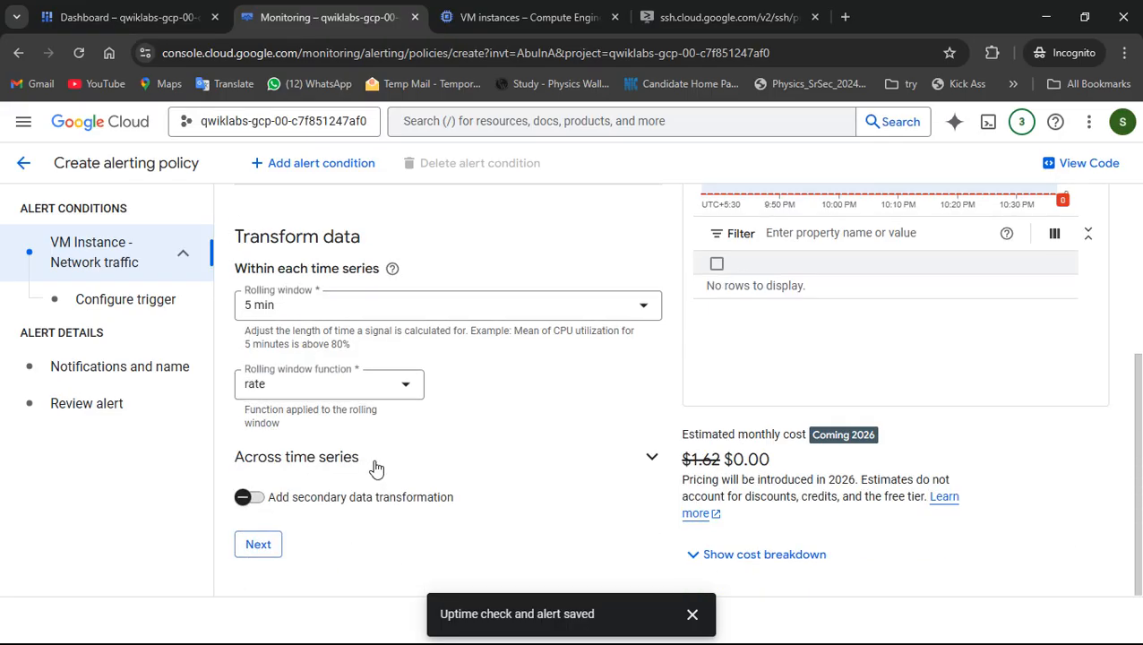
left_click(262, 543)
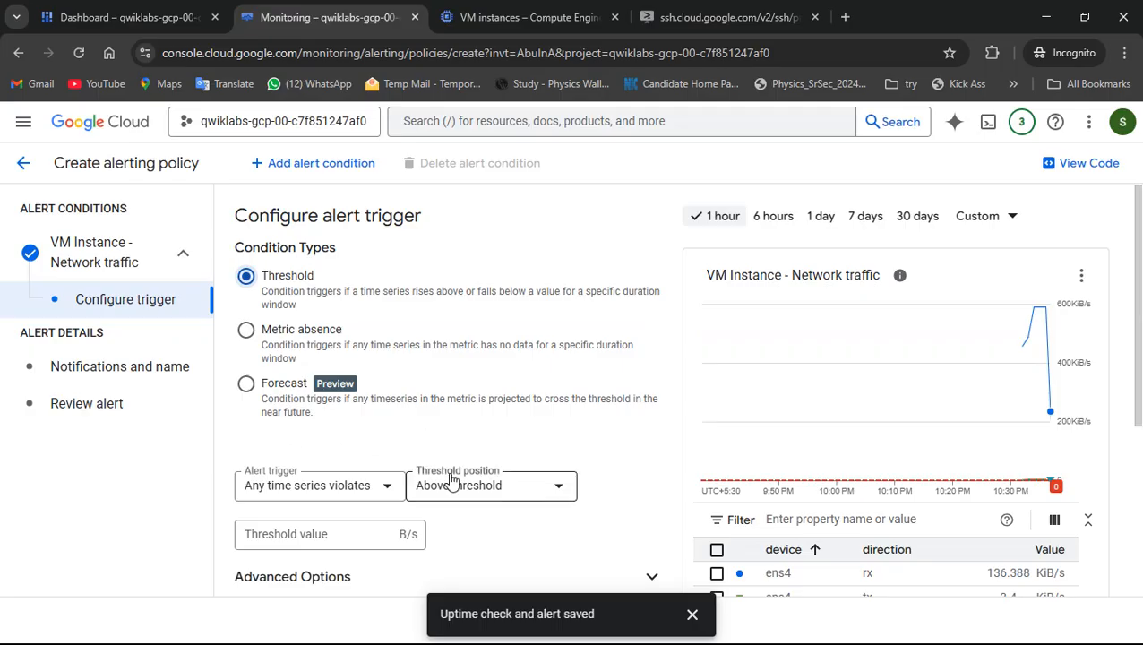
Set the alert trigger's threshold value to 500 B/s and its retest window to 1 min, and continue to the notification settings
scroll(464, 502, "down", 2)
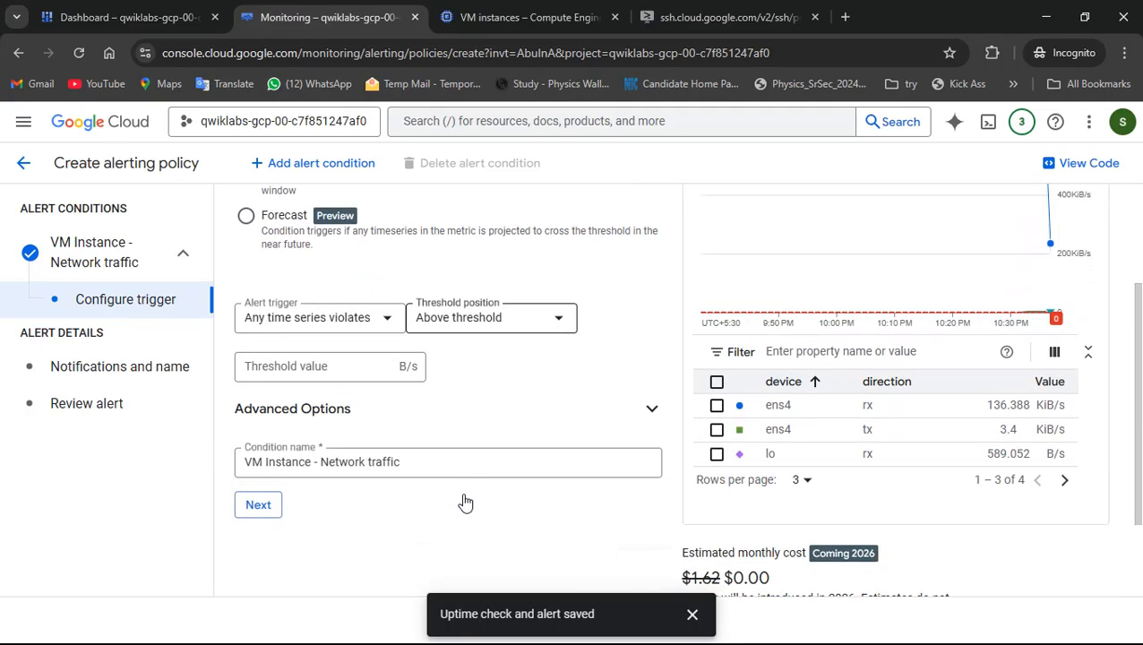
left_click(343, 371)
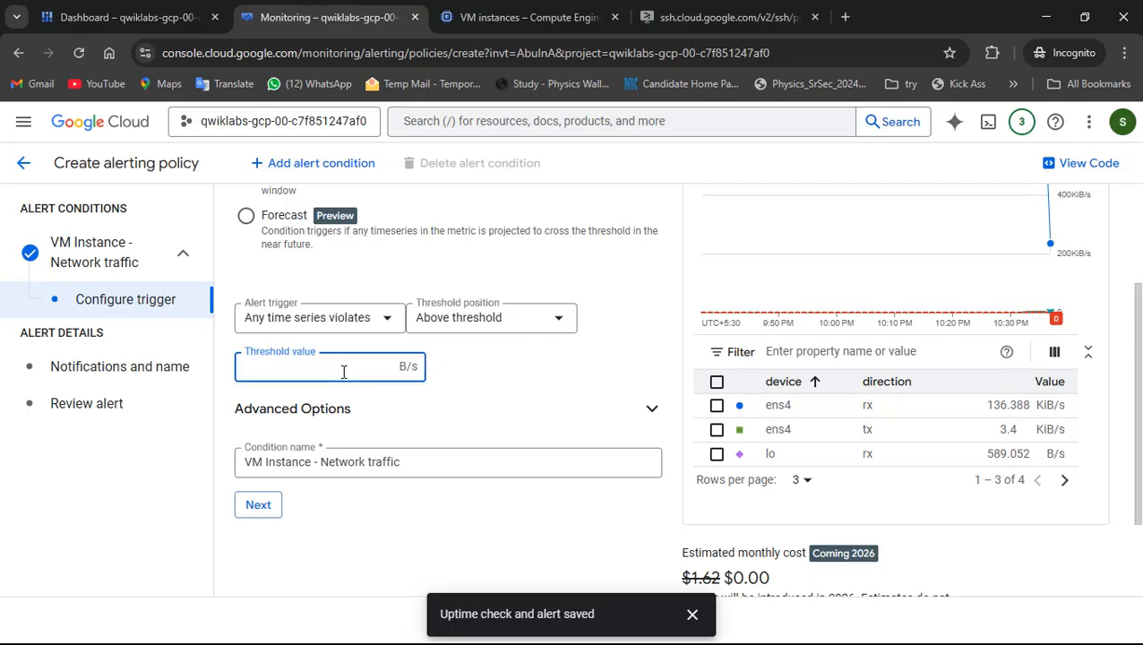
type("500")
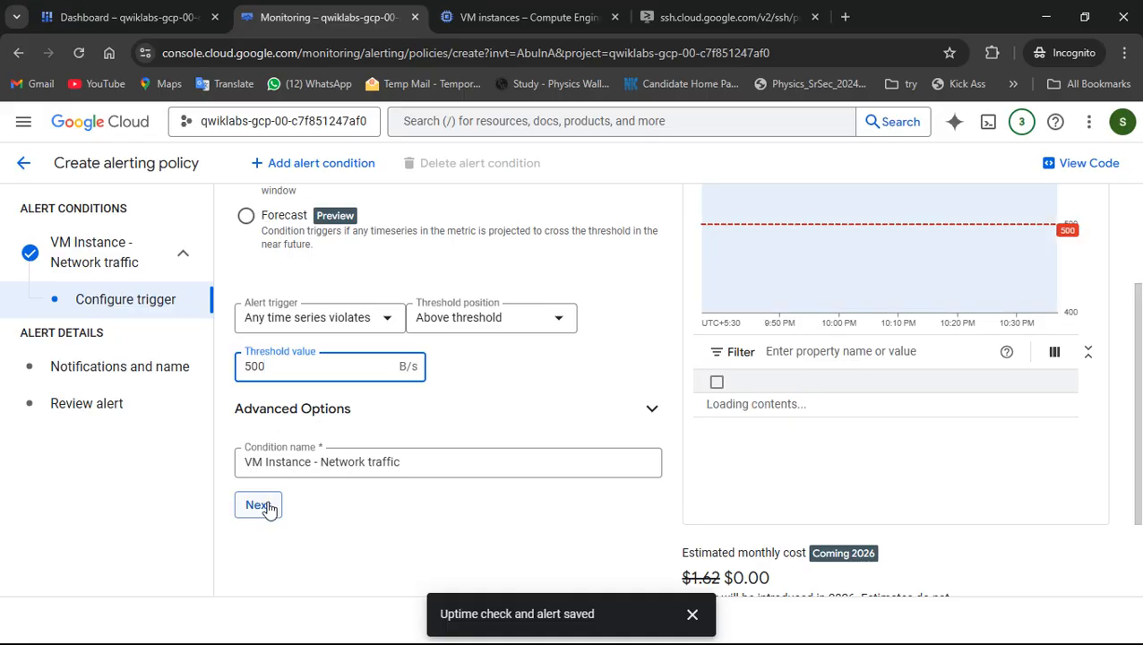
left_click(383, 419)
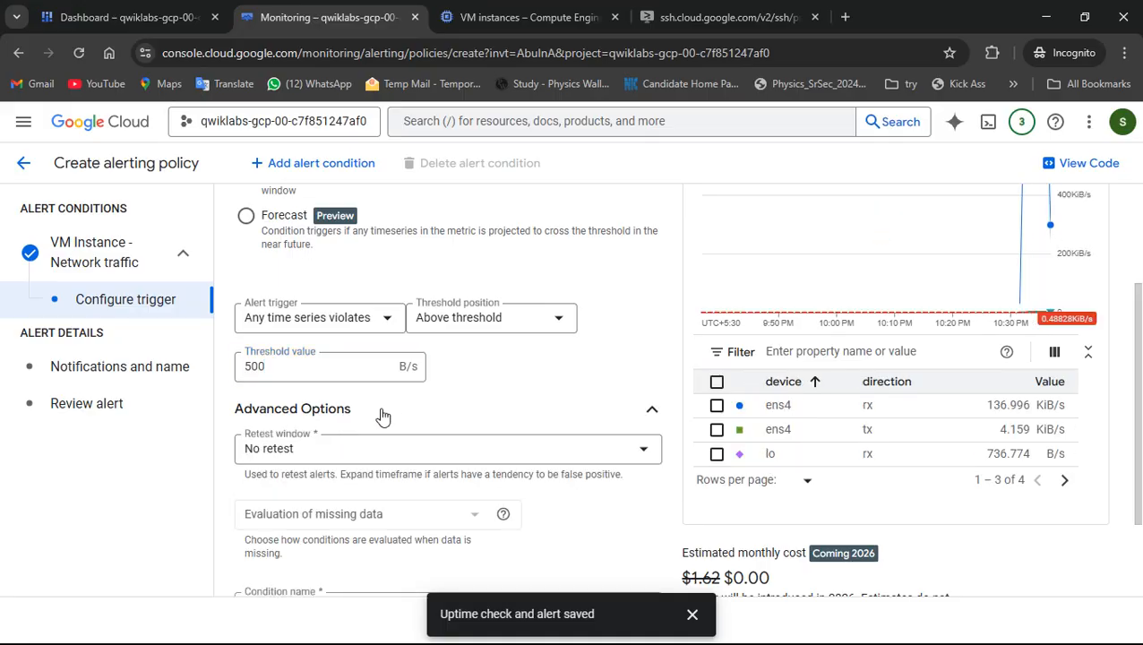
left_click(311, 453)
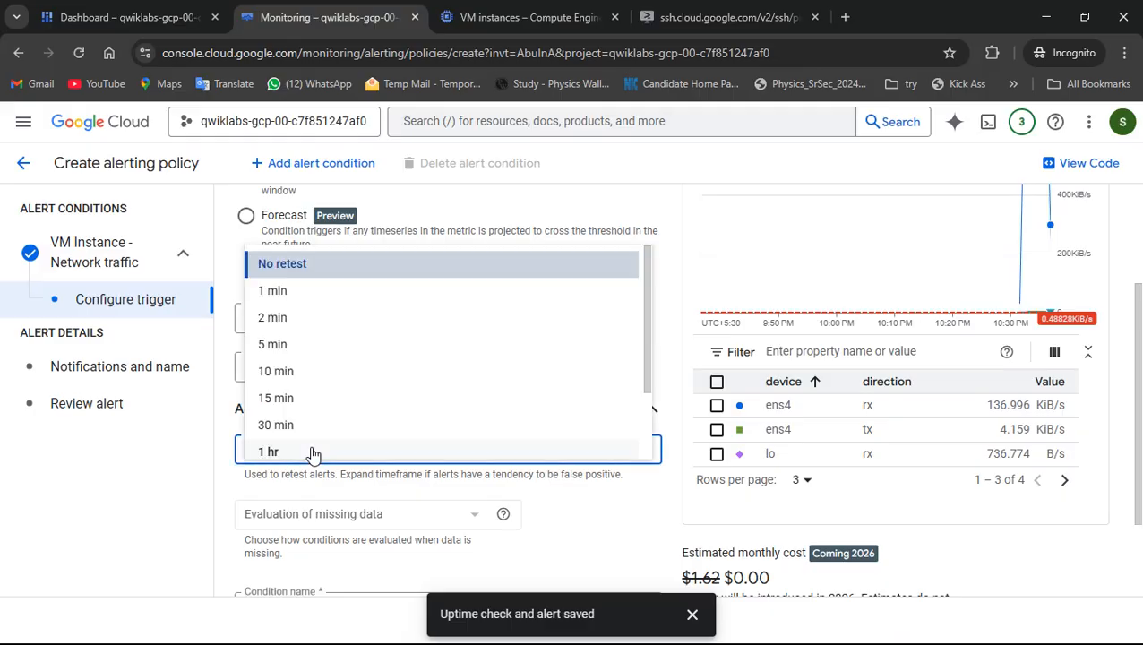
left_click(310, 293)
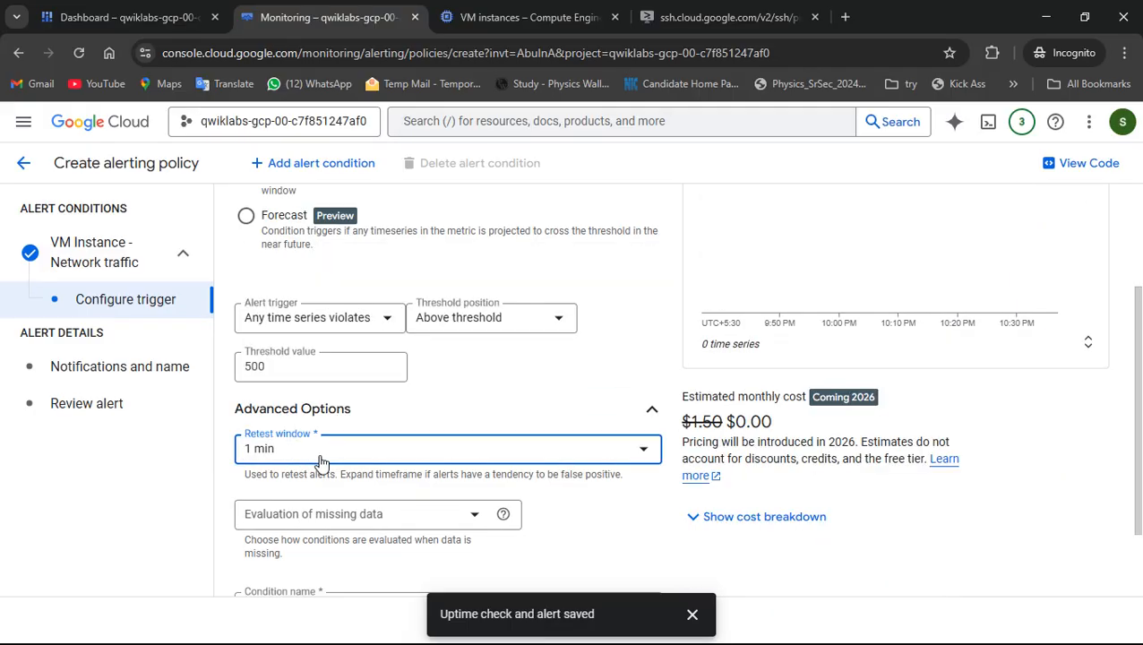
left_click(274, 552)
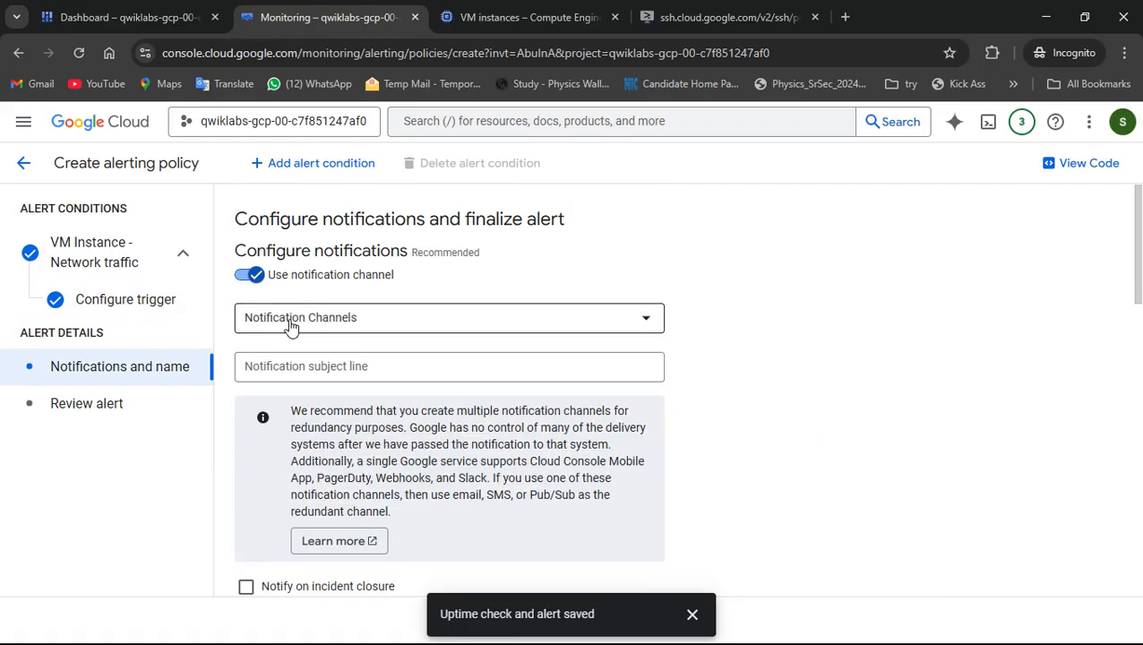
Open the management of notification channels from the alerting policy and start adding an Email channel
left_click(289, 326)
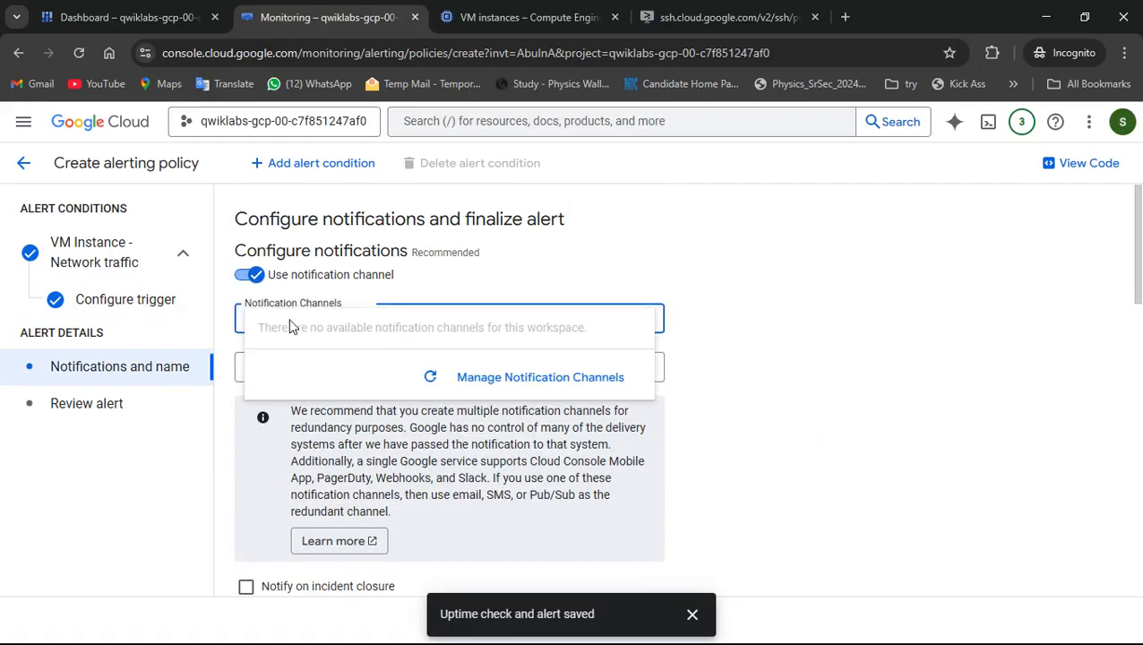
left_click(509, 384)
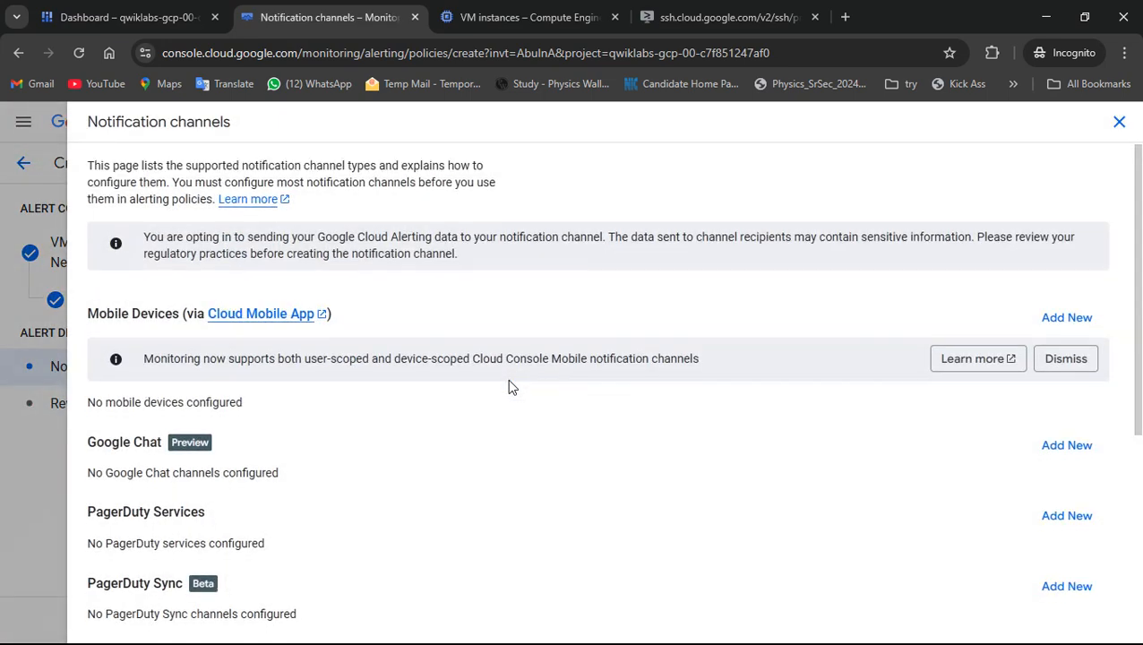
scroll(508, 380, "down", 4)
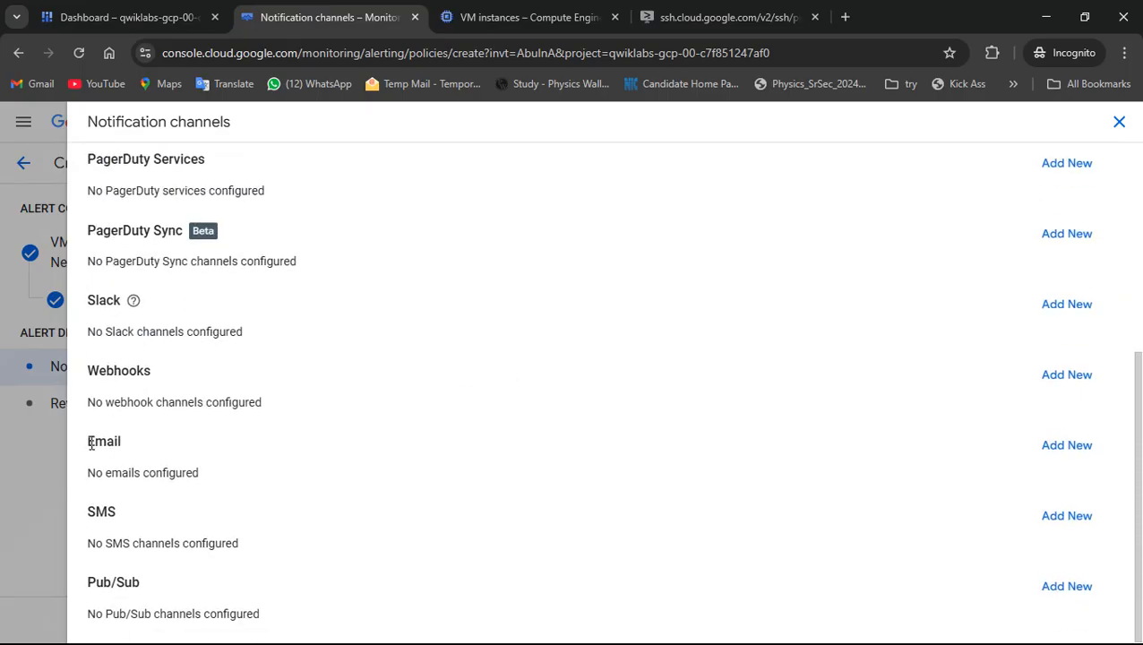
left_click_drag(89, 444, 124, 452)
left_click(1059, 454)
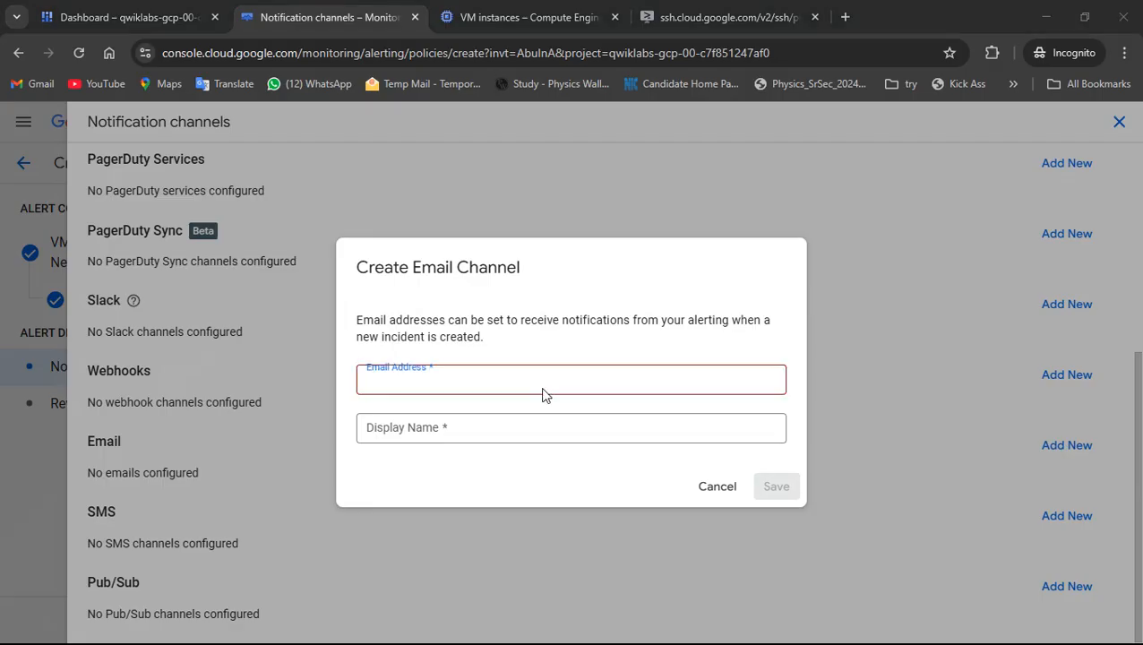
Create the Email notification channel using the lab account's username as its address and gcp decode as its display name, and leave channel management
key("alt+Tab")
left_click(210, 467)
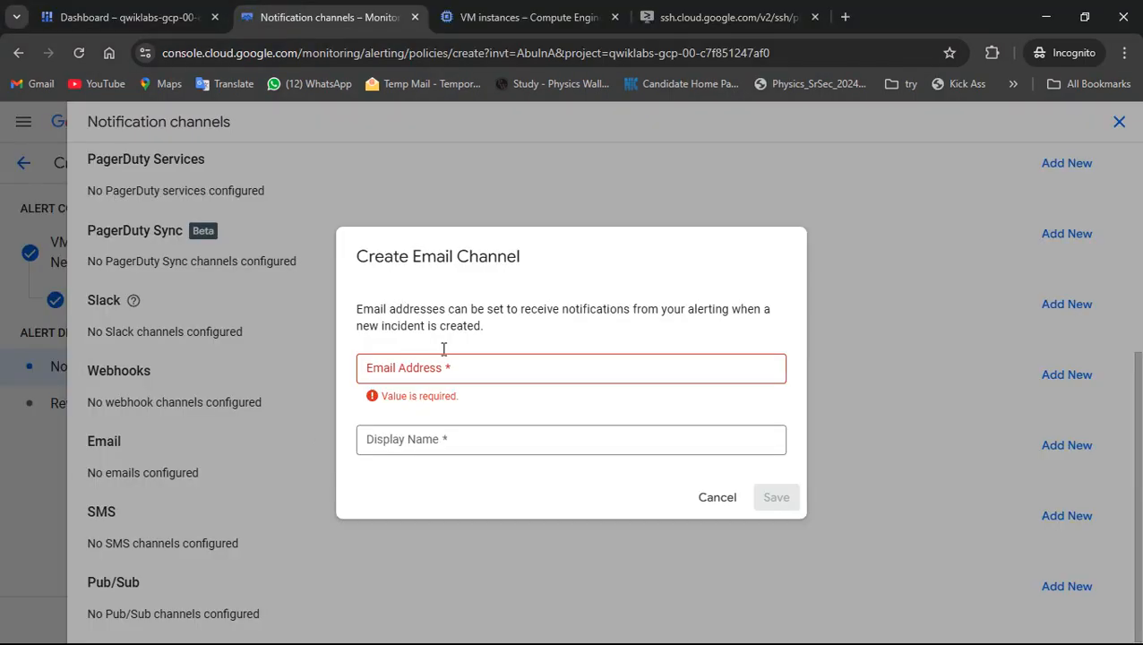
left_click(452, 370)
key("ctrl+v")
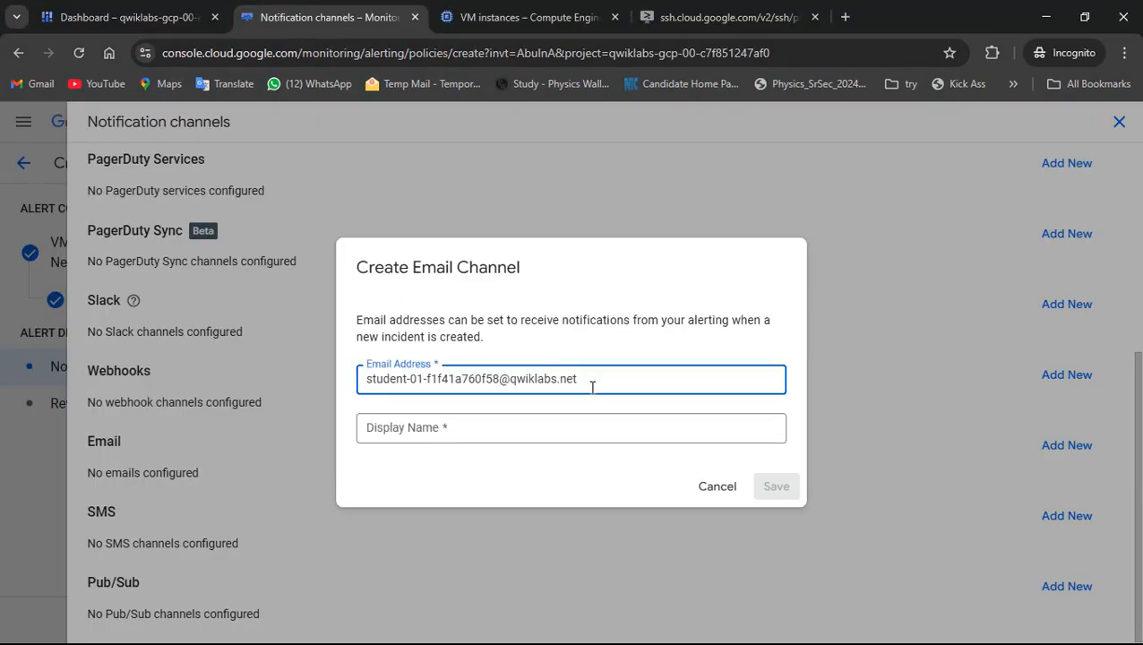
left_click(497, 428)
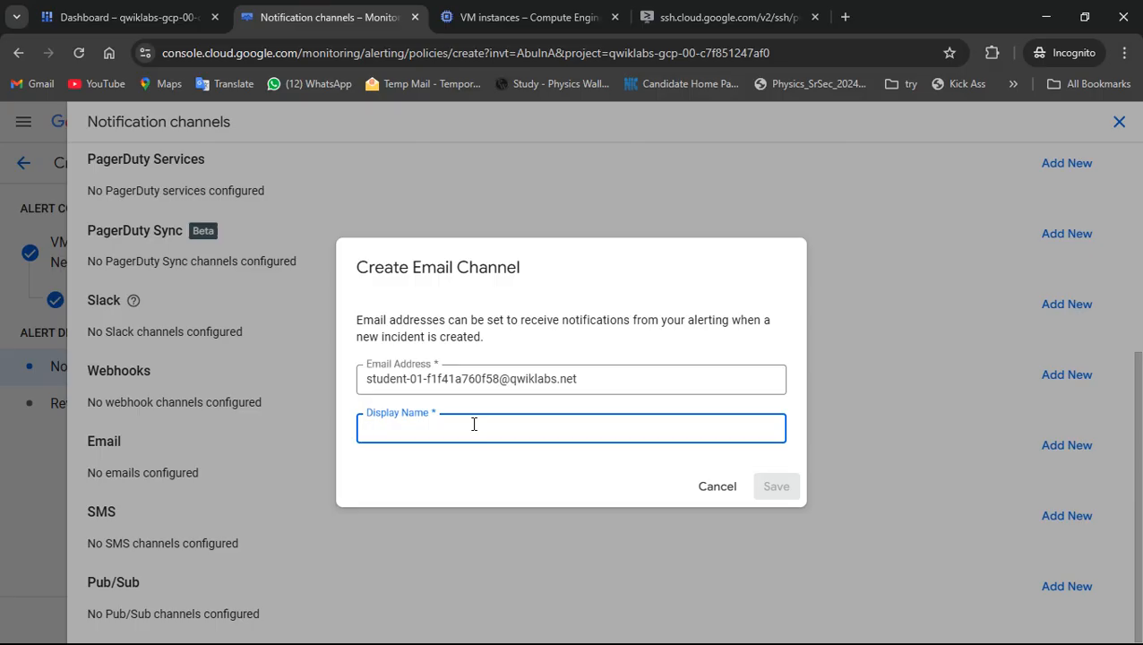
type("gcp decode")
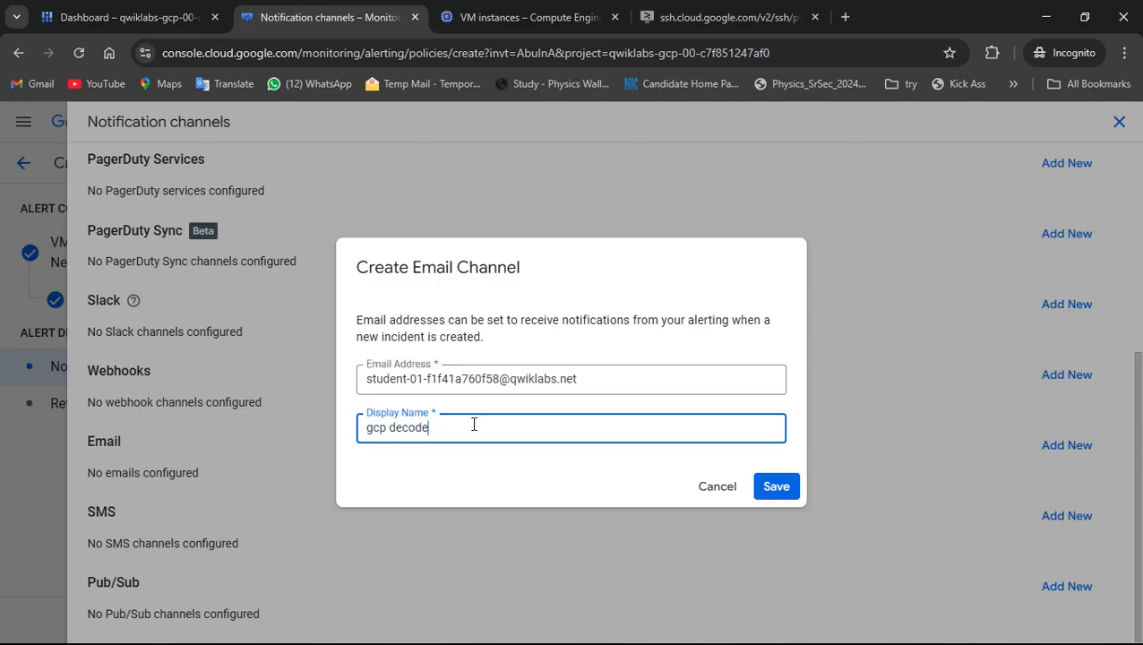
left_click(779, 489)
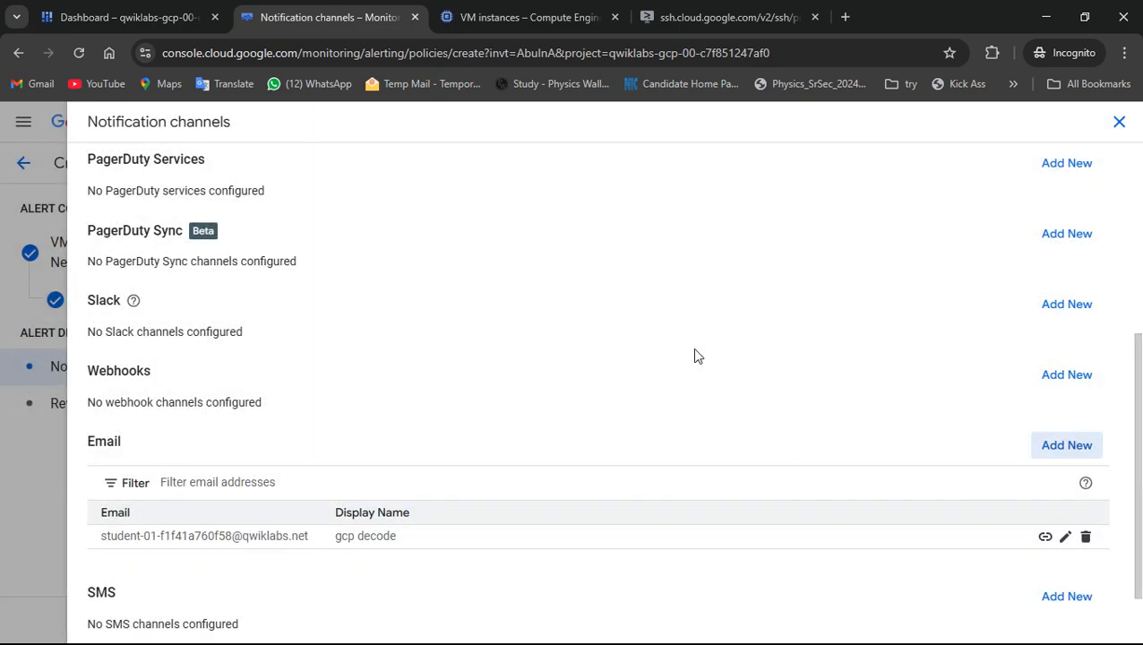
scroll(694, 357, "down", 2)
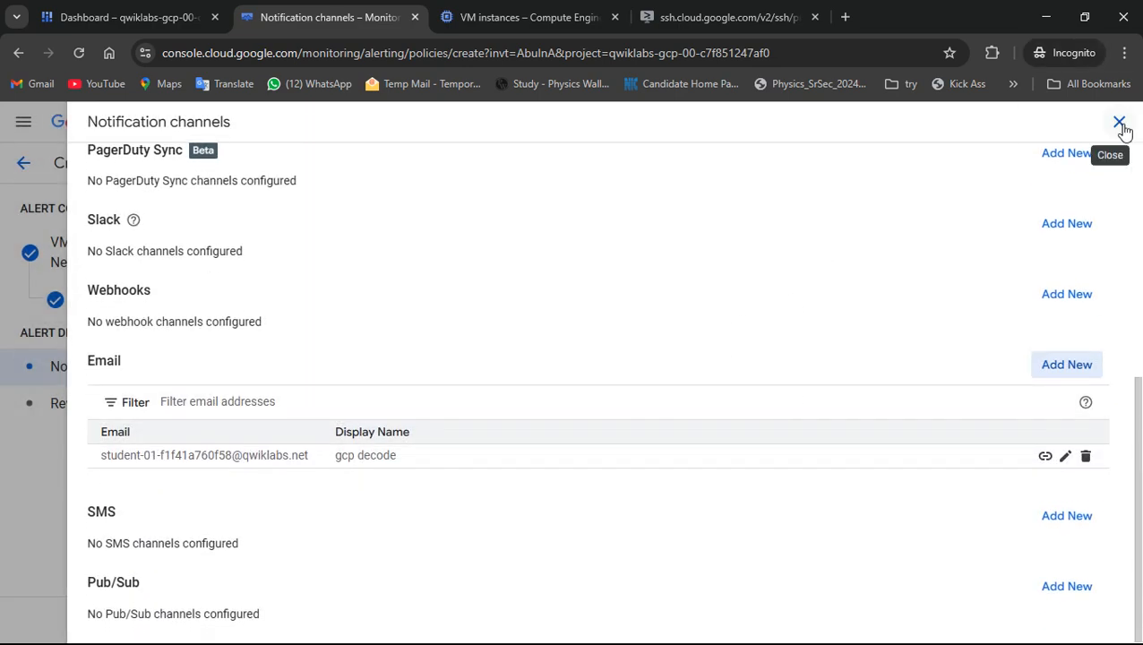
left_click(1119, 123)
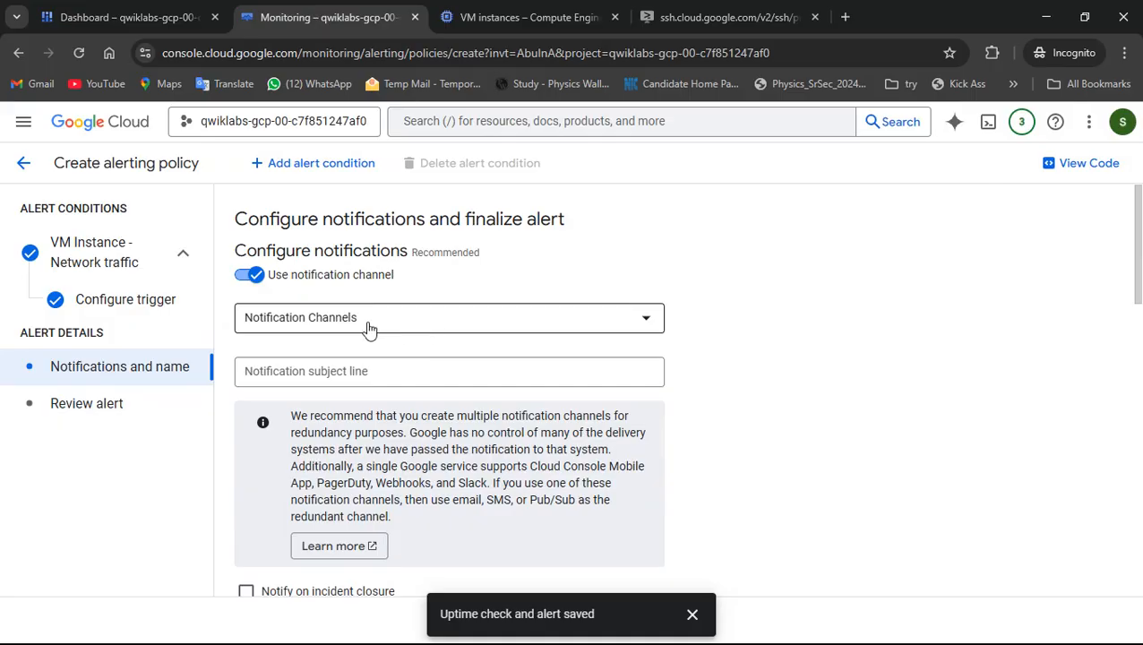
Assign gcp decode as the alerting policy's notification channel and consult the lab instructions that follow in Task 4
left_click(409, 327)
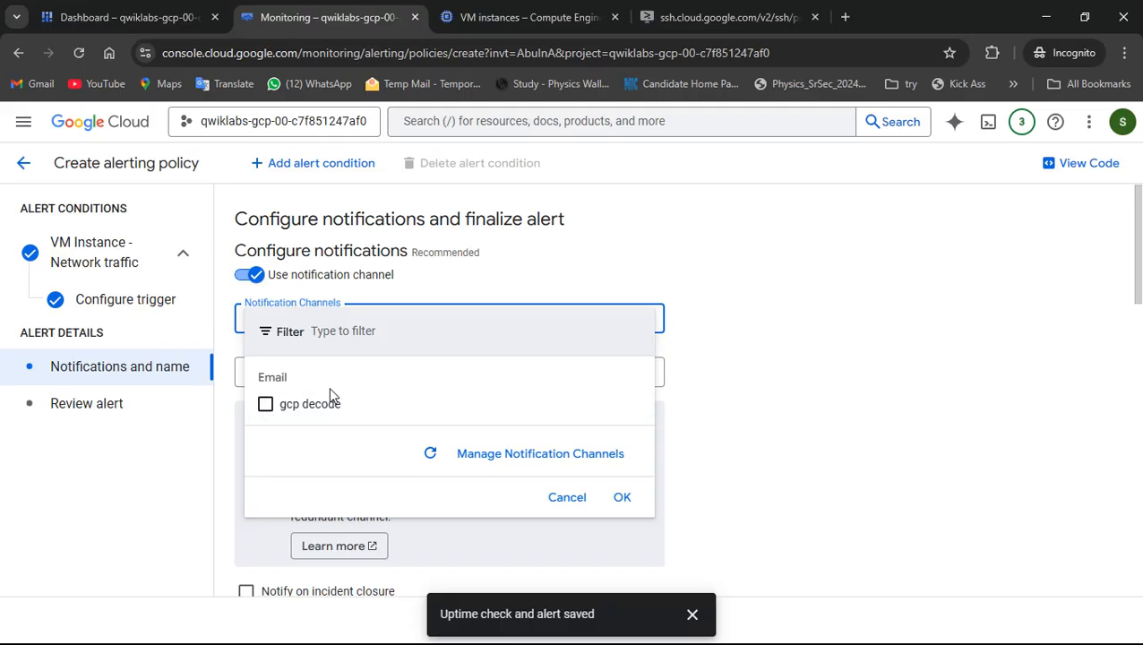
left_click(266, 407)
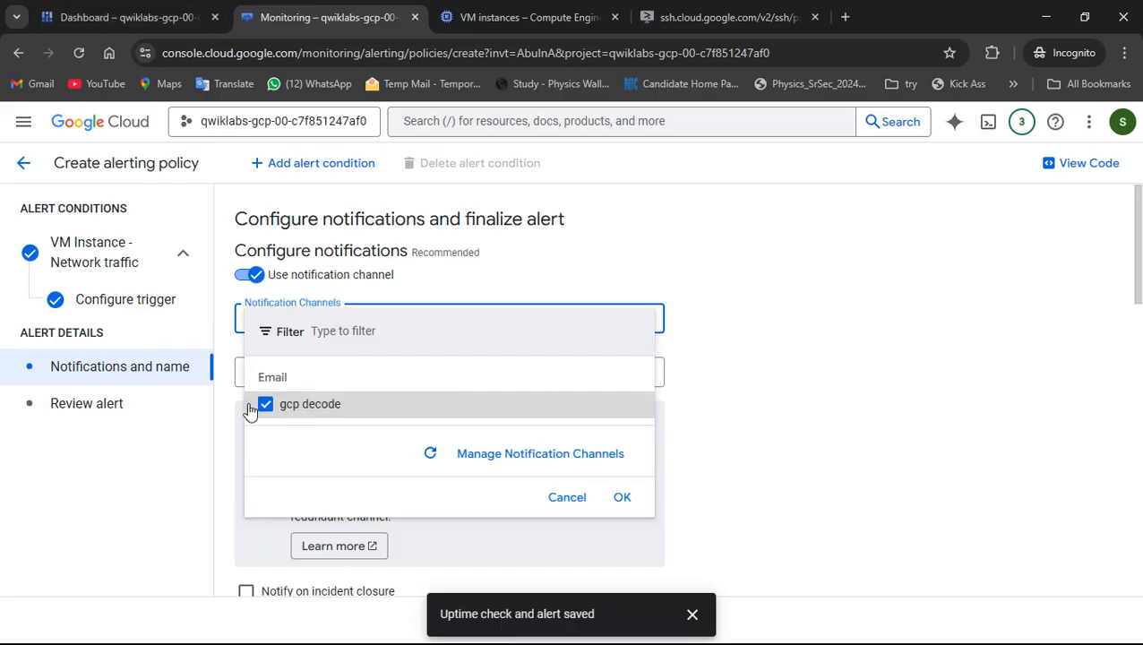
left_click(617, 500)
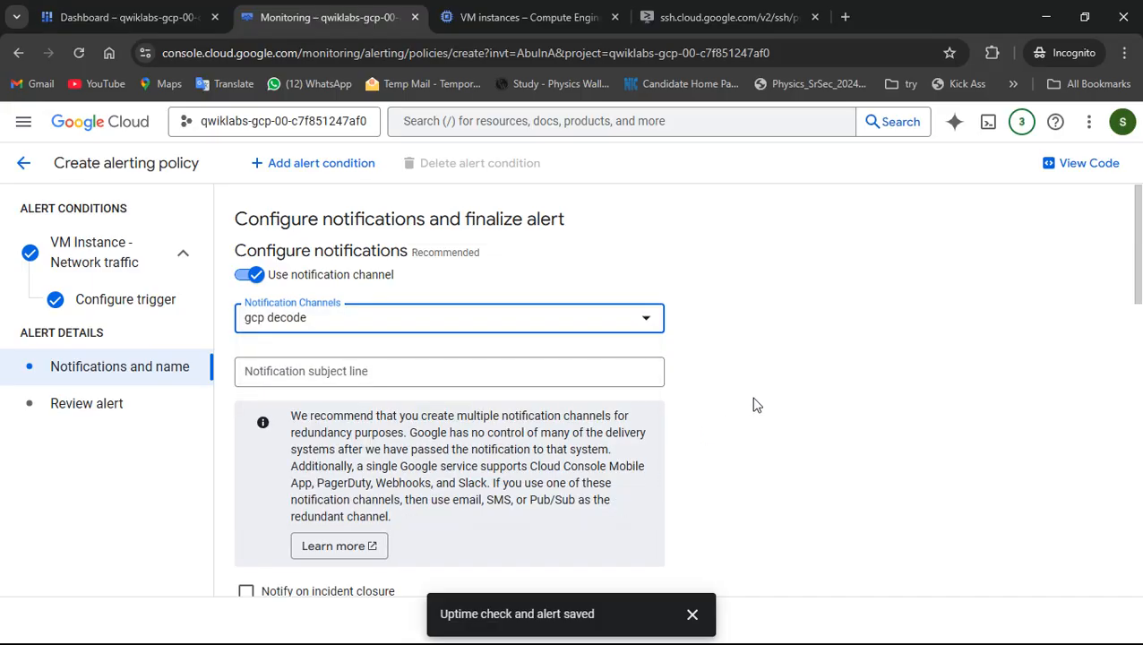
key("alt+Tab")
scroll(610, 377, "down", 3)
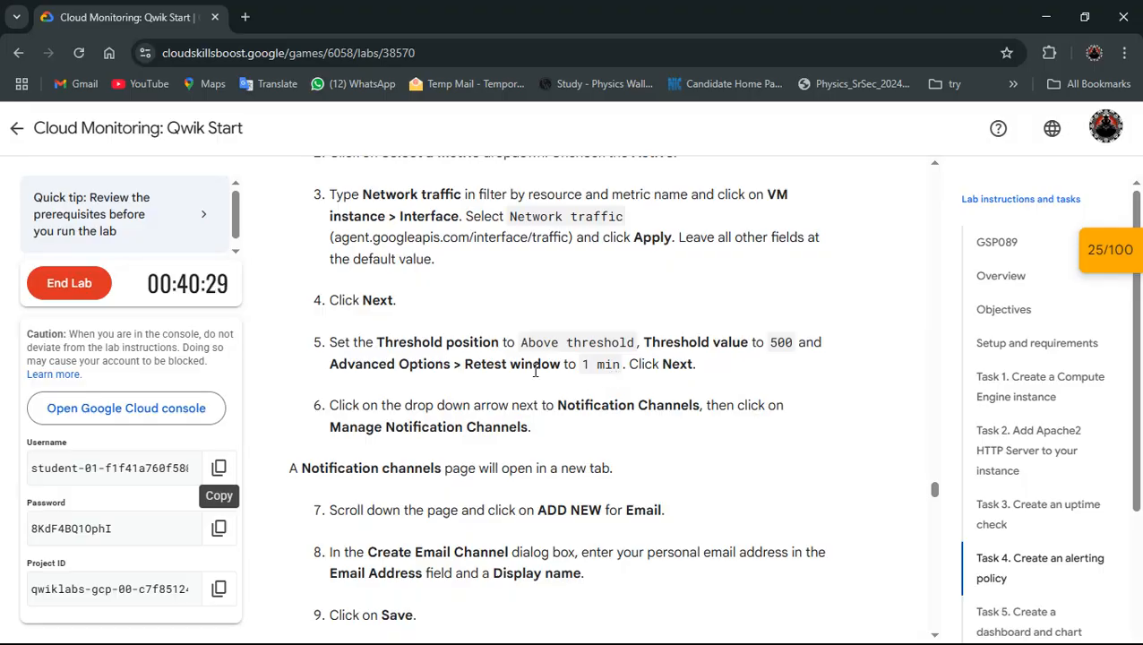
scroll(448, 406, "down", 1)
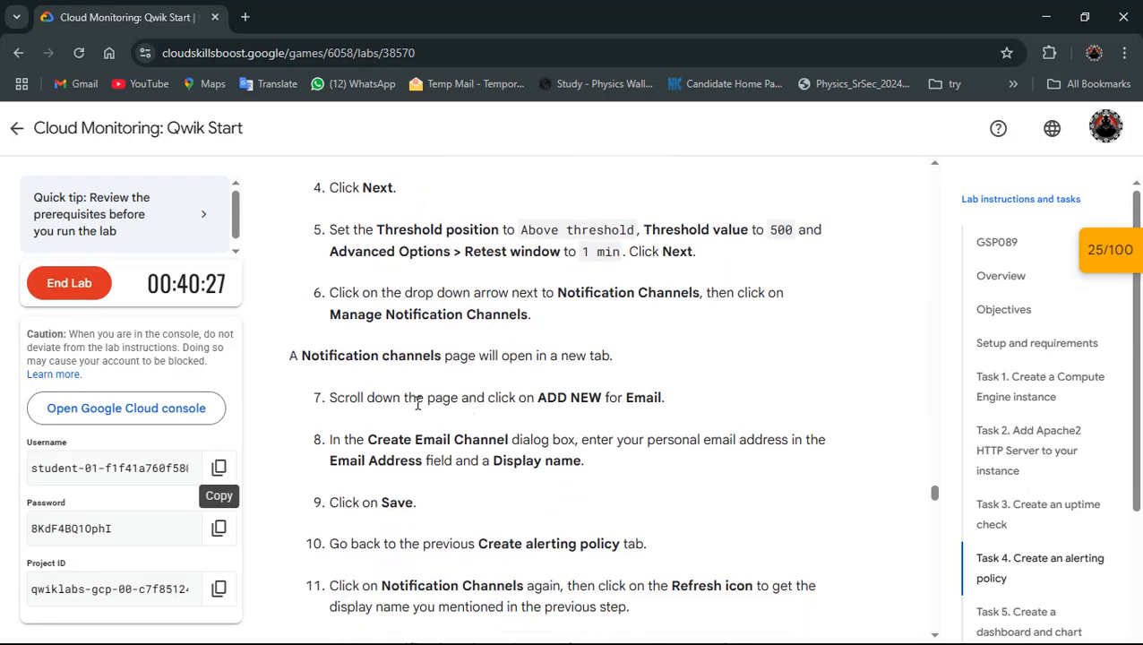
scroll(483, 405, "down", 2)
key("alt+Tab")
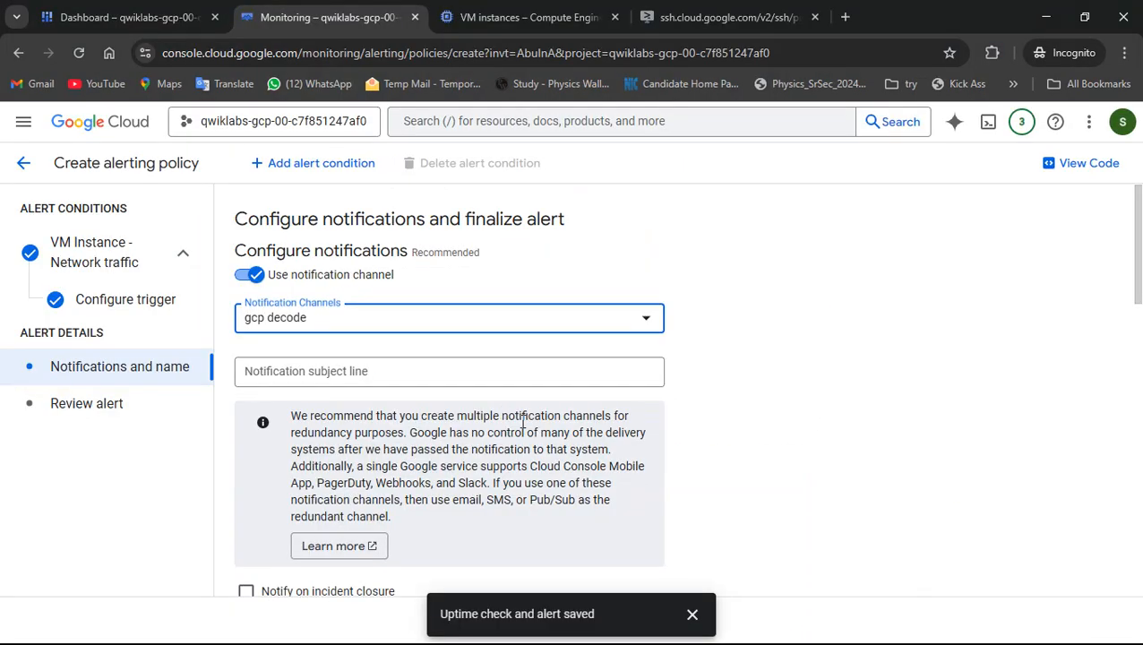
Name the alert policy Inbound Traffic Alert, as given in the lab instructions, and continue to the alert review
scroll(523, 421, "down", 5)
scroll(367, 396, "down", 3)
left_click(270, 549)
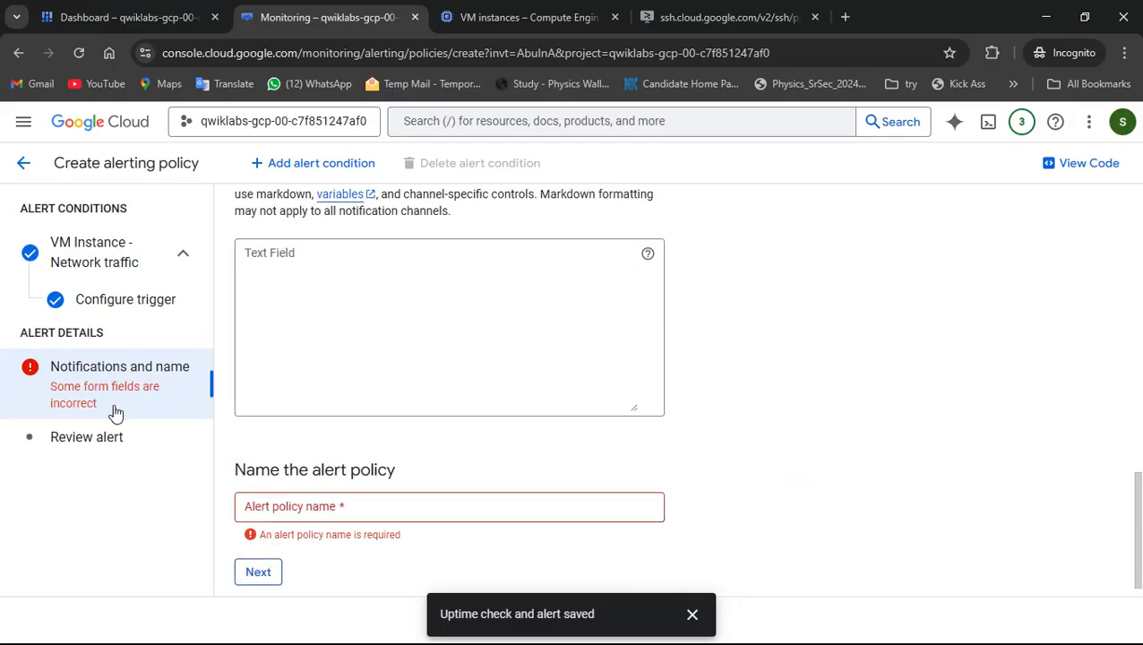
scroll(323, 392, "down", 1)
left_click(273, 499)
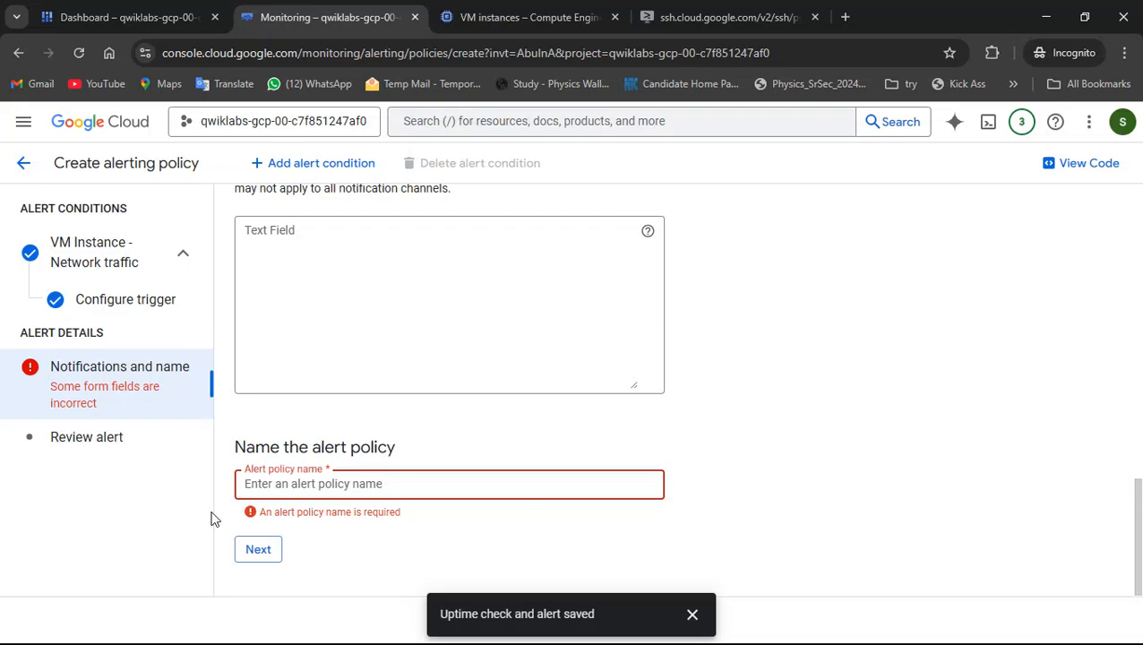
key("alt+Tab")
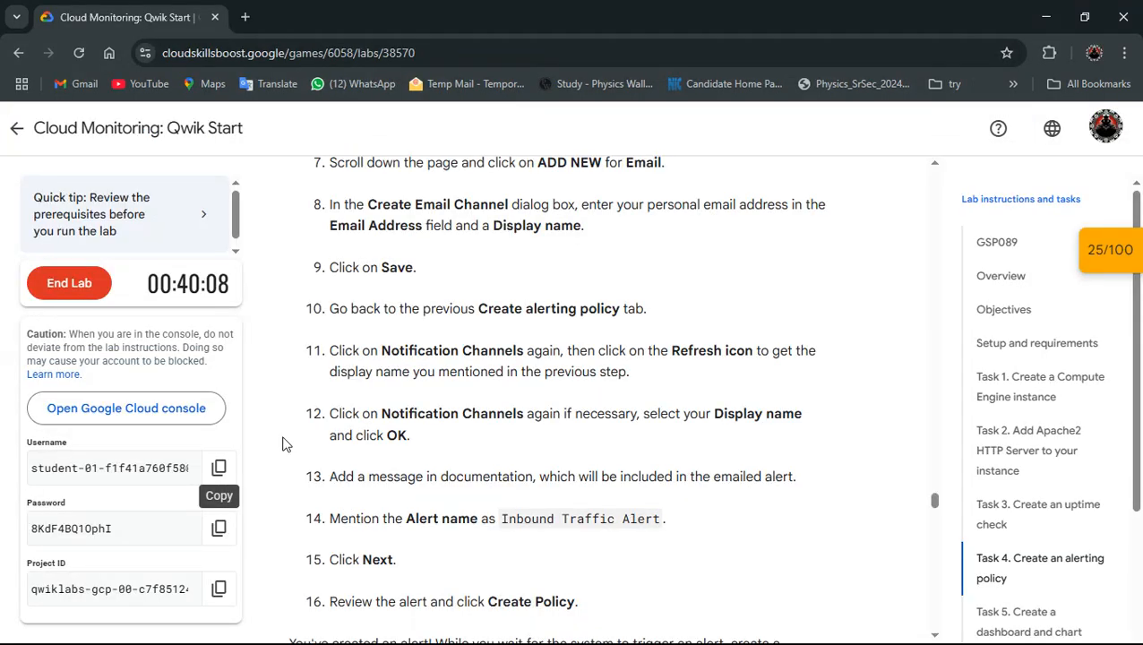
scroll(301, 434, "down", 1)
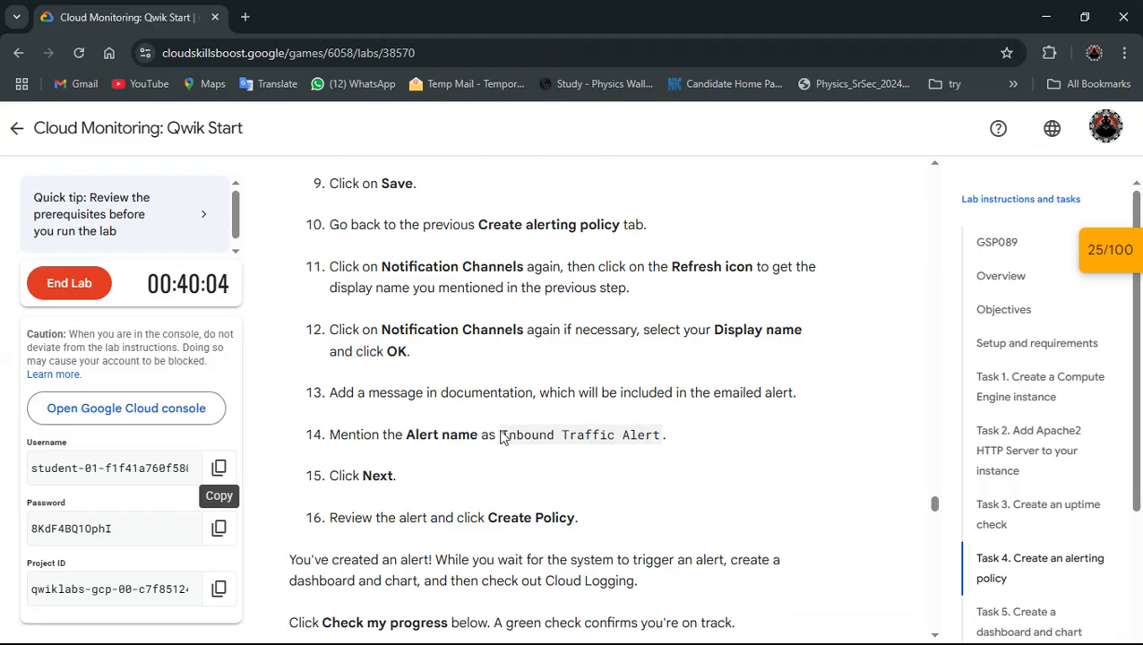
left_click_drag(503, 434, 659, 436)
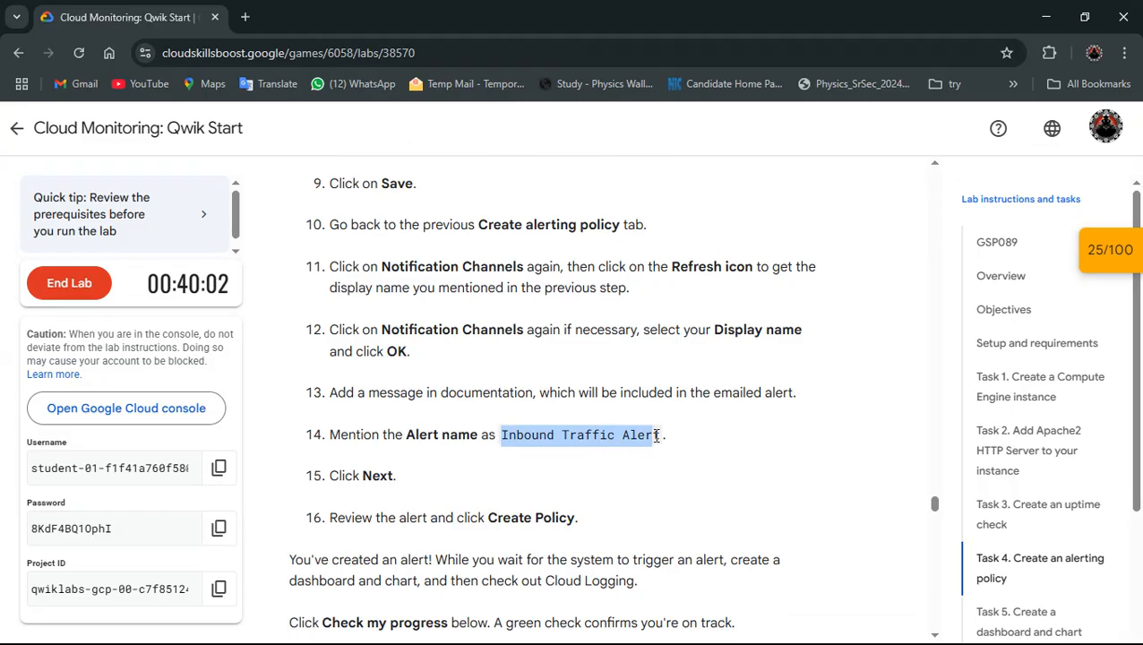
key("alt+Tab")
left_click(438, 484)
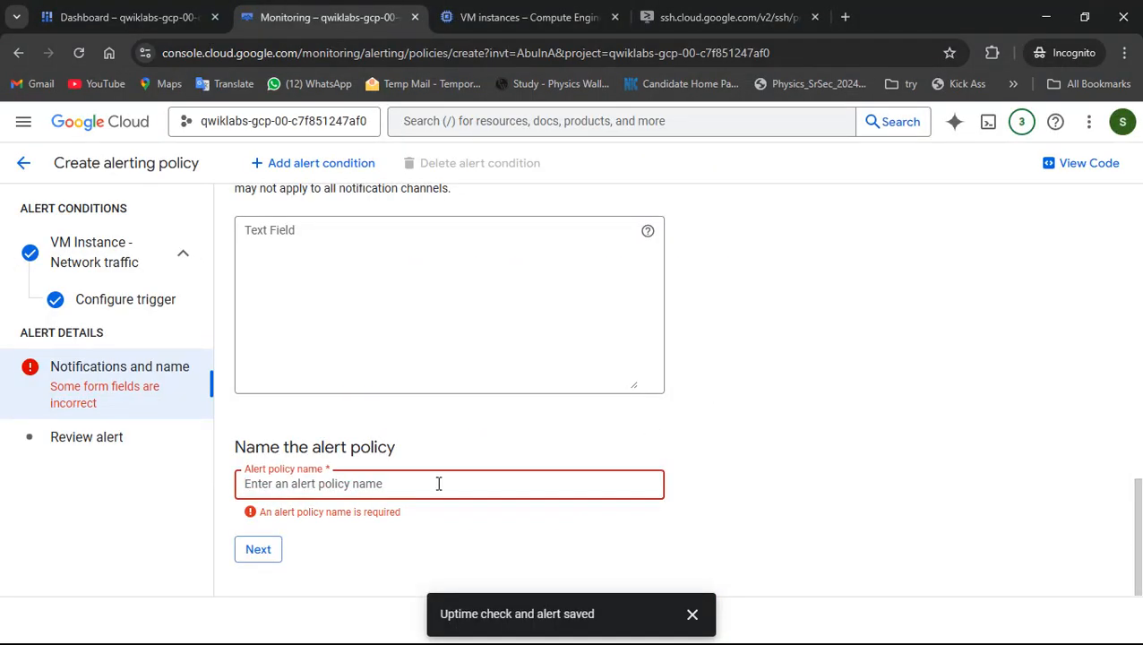
type("Inbound Traffic Alert")
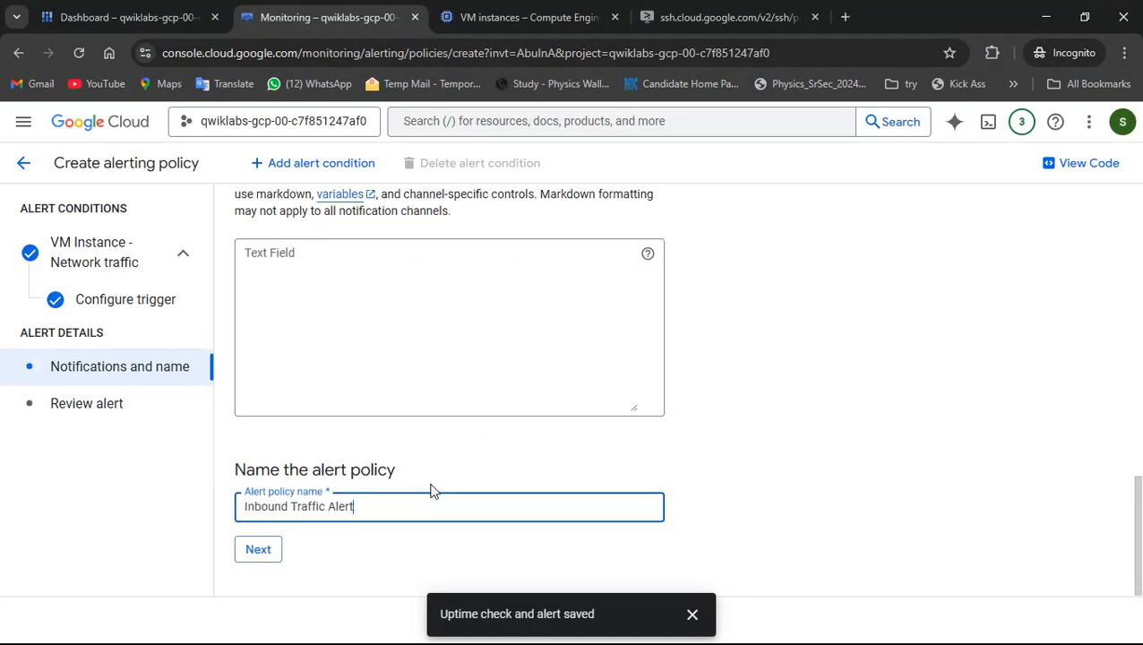
left_click(251, 549)
Review the Inbound Traffic Alert settings and create the alerting policy
scroll(538, 430, "down", 3)
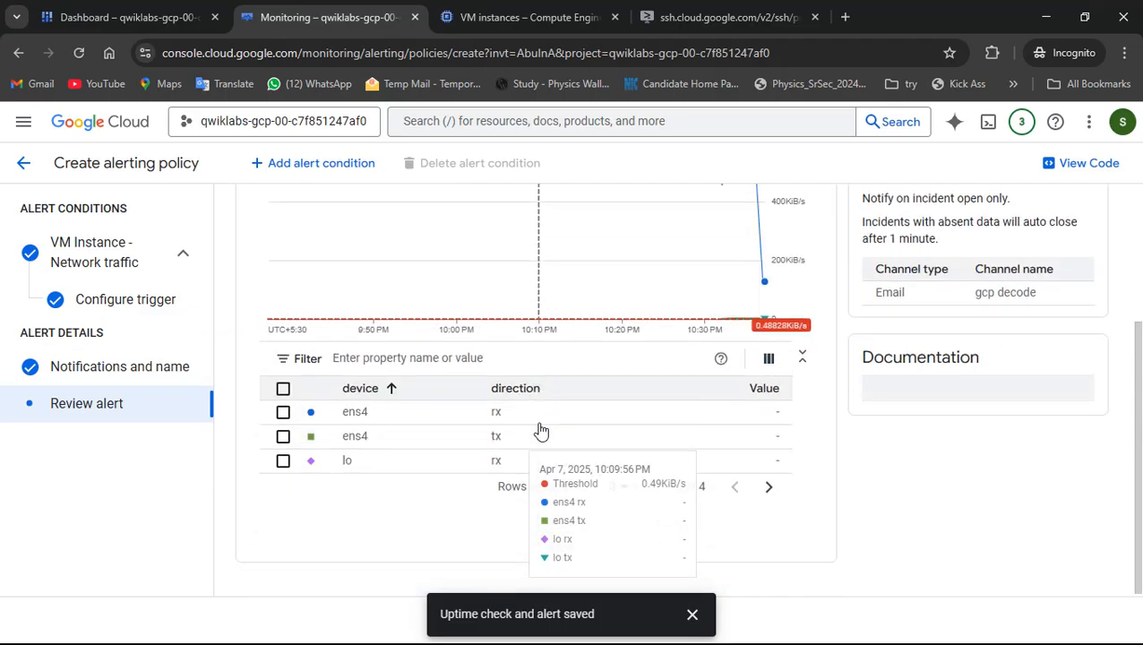
scroll(511, 442, "up", 3)
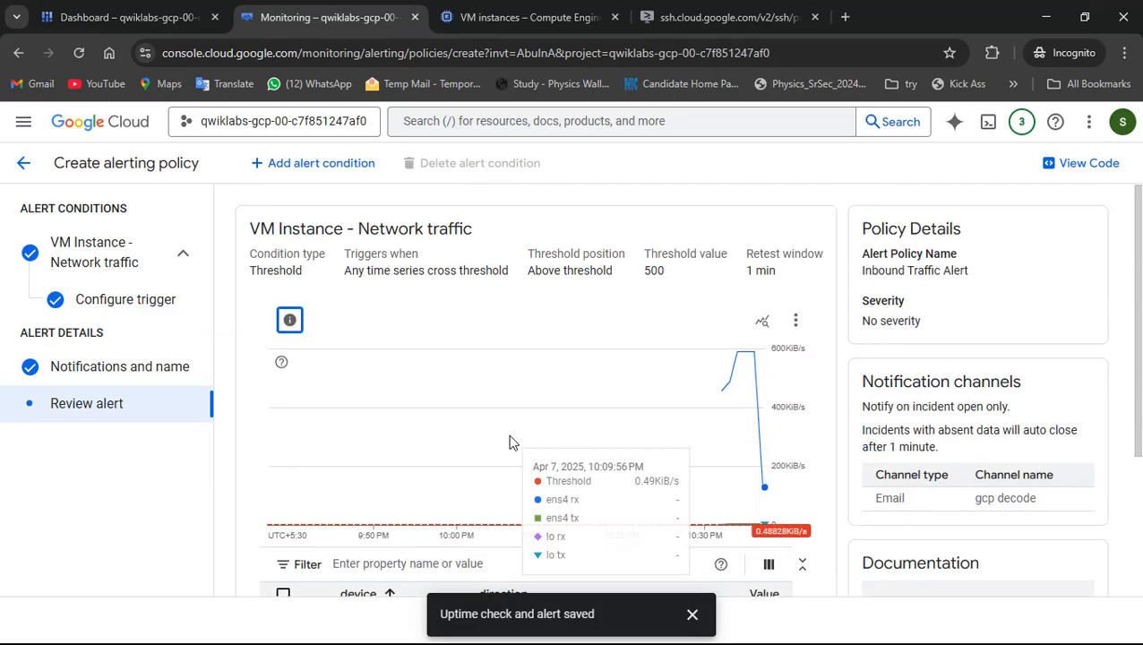
key("alt+Tab")
scroll(613, 391, "down", 5)
key("alt+Tab")
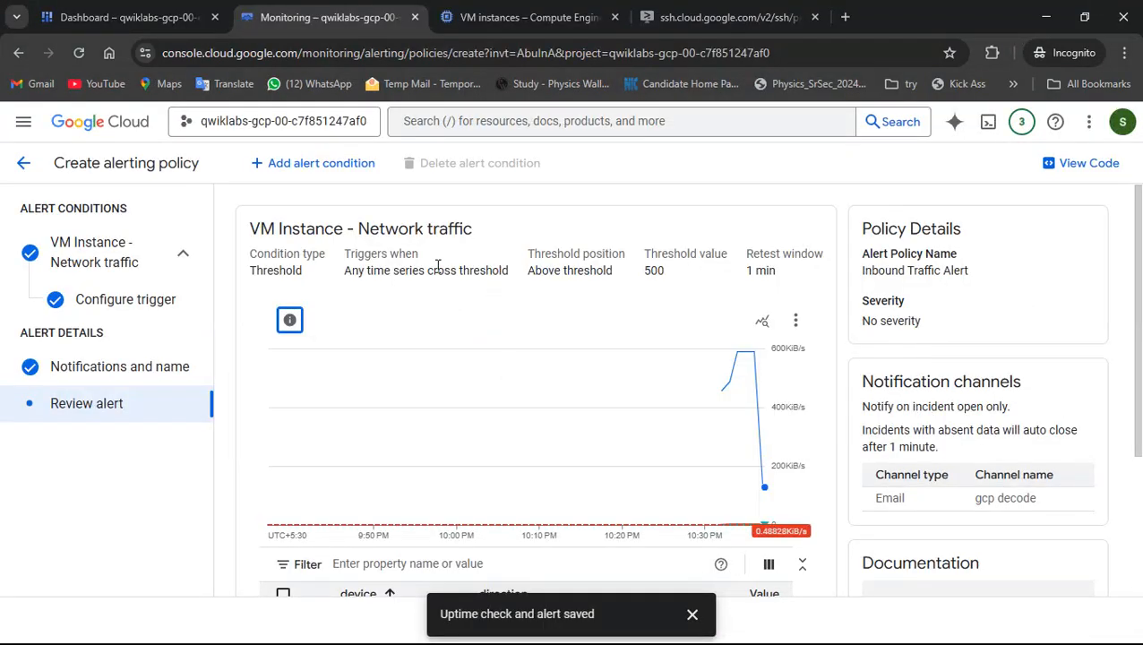
scroll(350, 351, "down", 3)
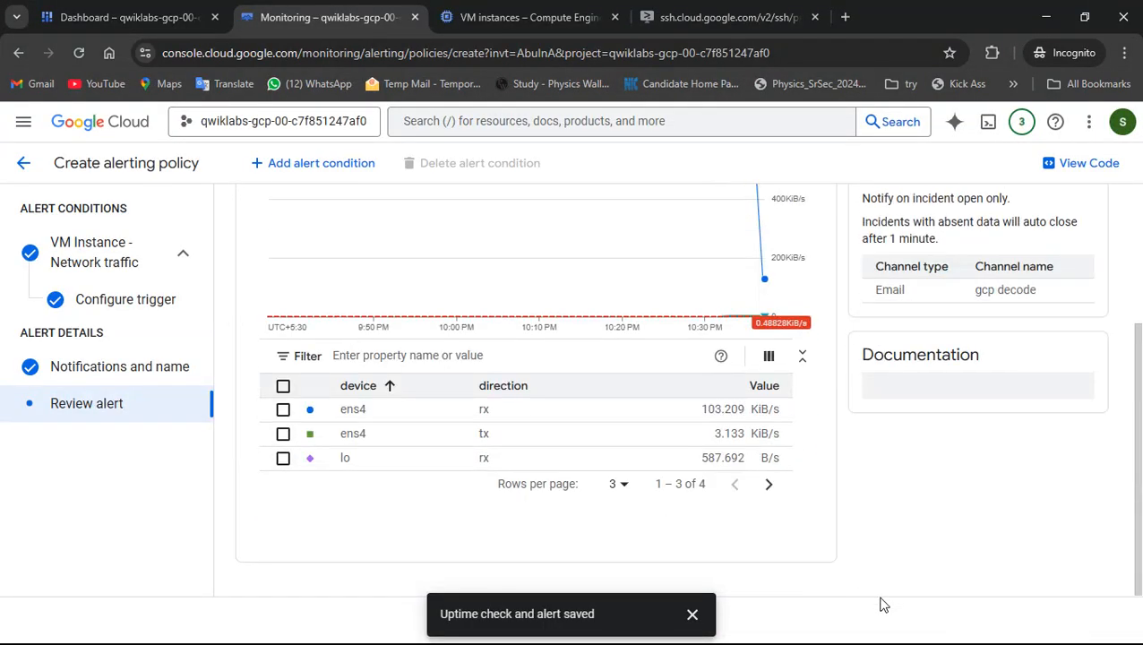
left_click(692, 615)
scroll(708, 574, "up", 3)
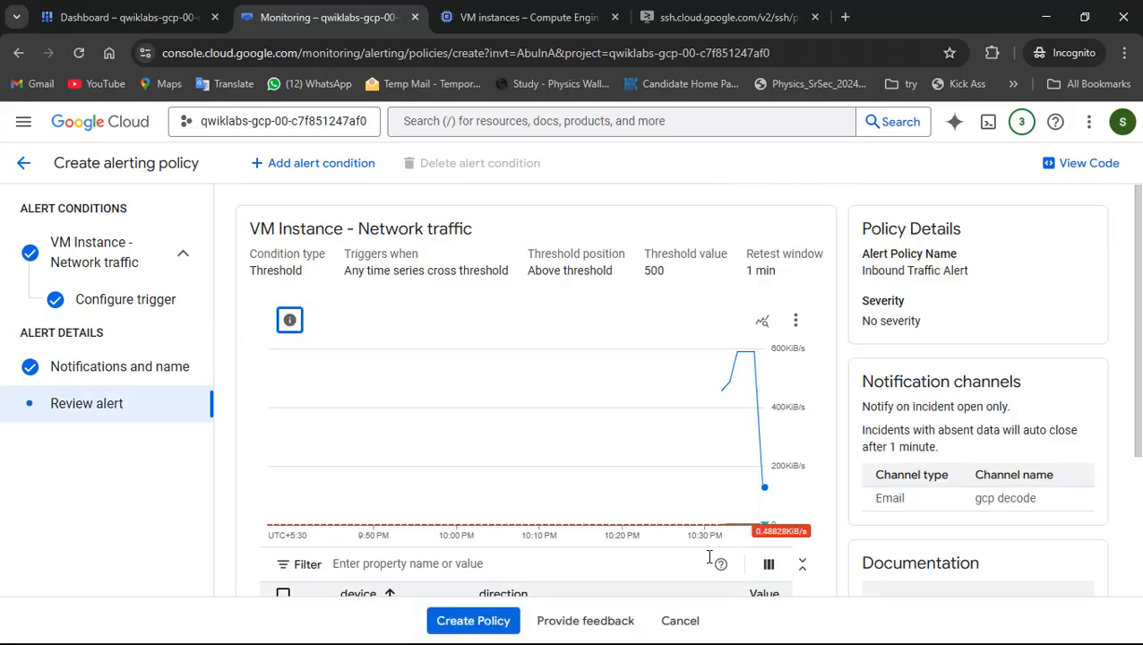
left_click(501, 616)
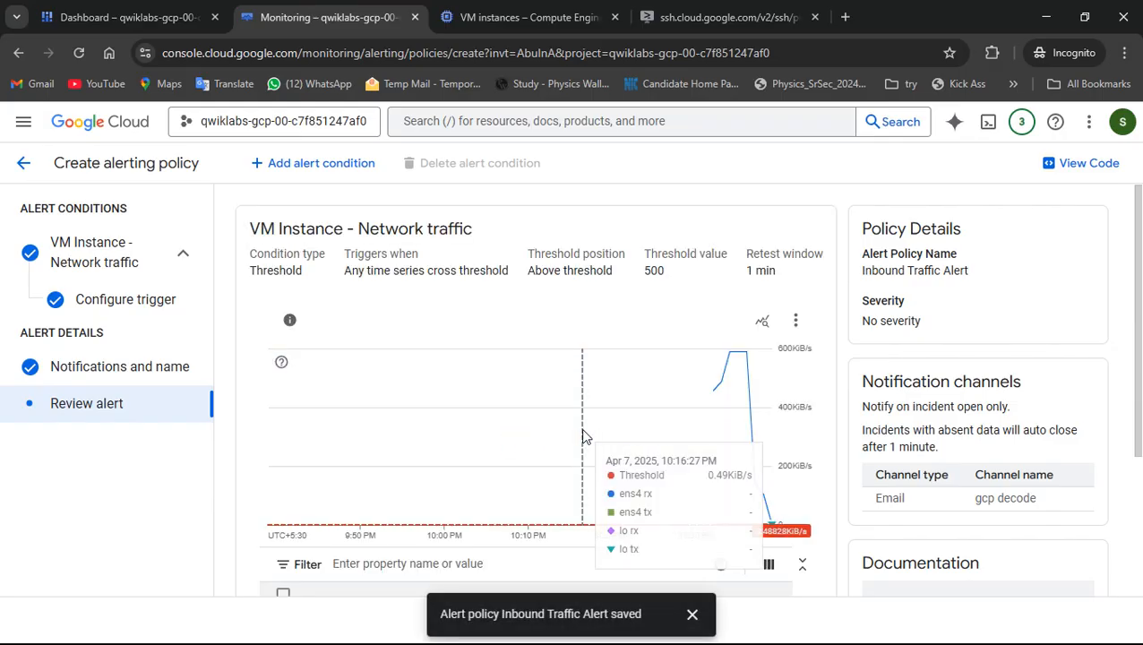
left_click(695, 616)
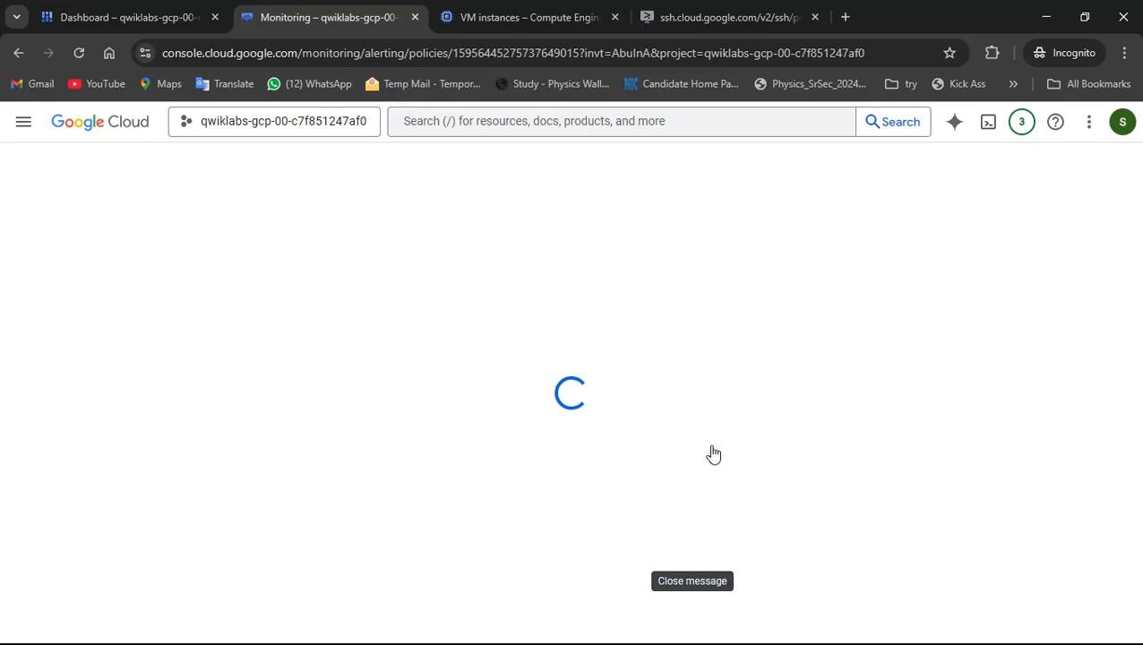
Switch to the lab instructions and check the progress of the "Create a Compute Engine instance" task
key("alt+Tab")
scroll(811, 378, "down", 8)
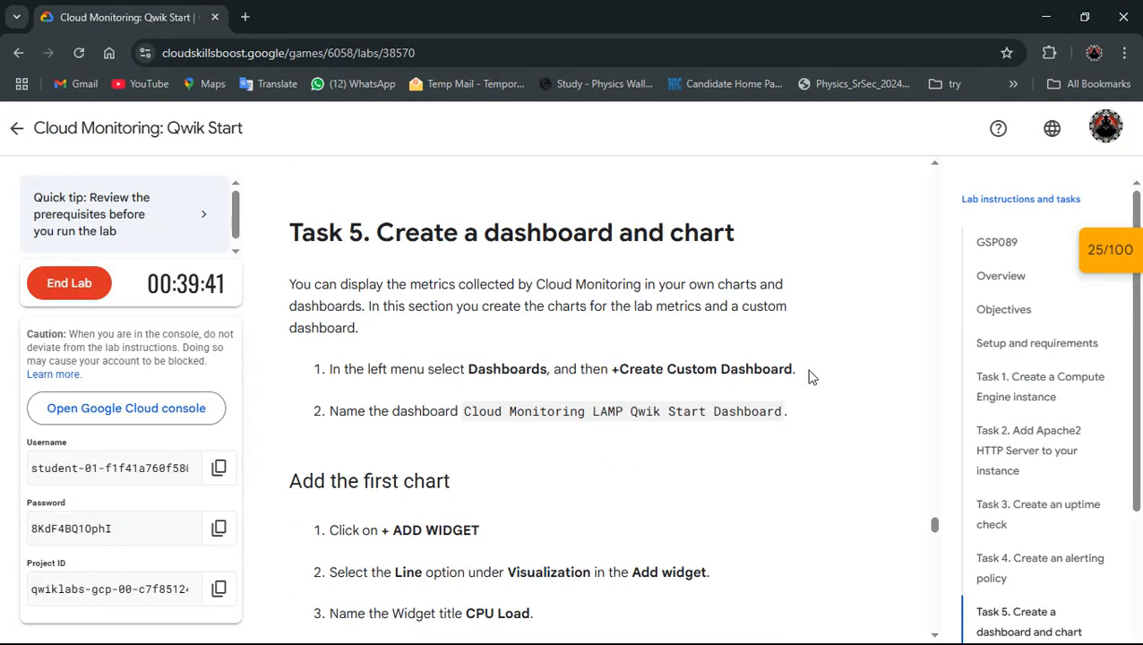
scroll(811, 377, "up", 9)
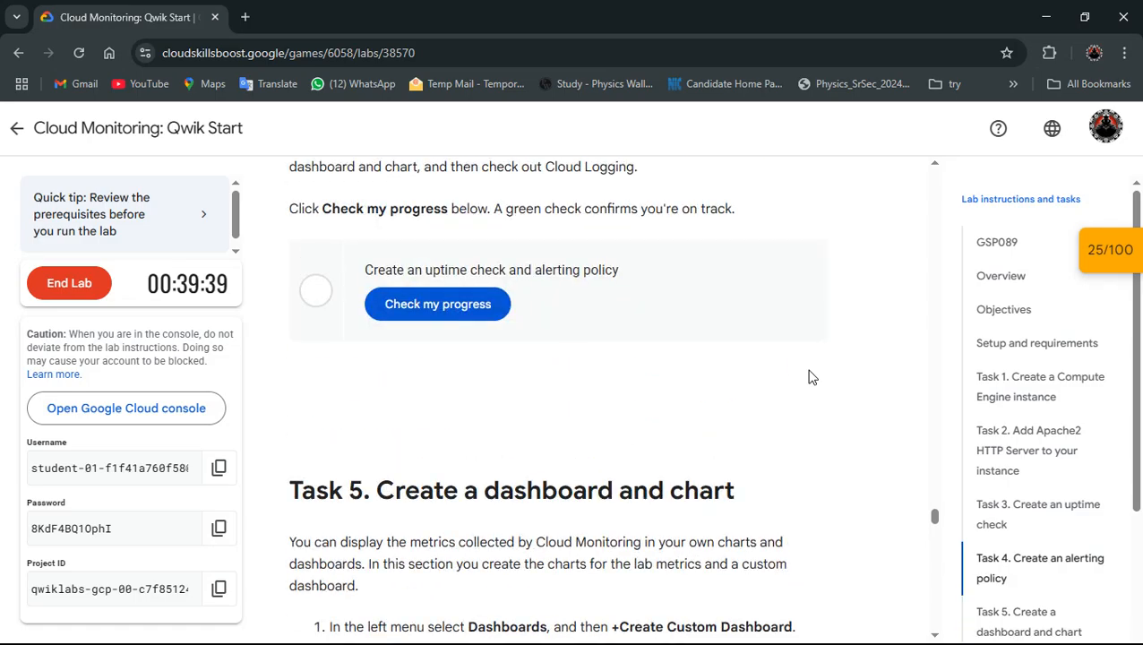
scroll(811, 377, "up", 15)
scroll(811, 377, "up", 10)
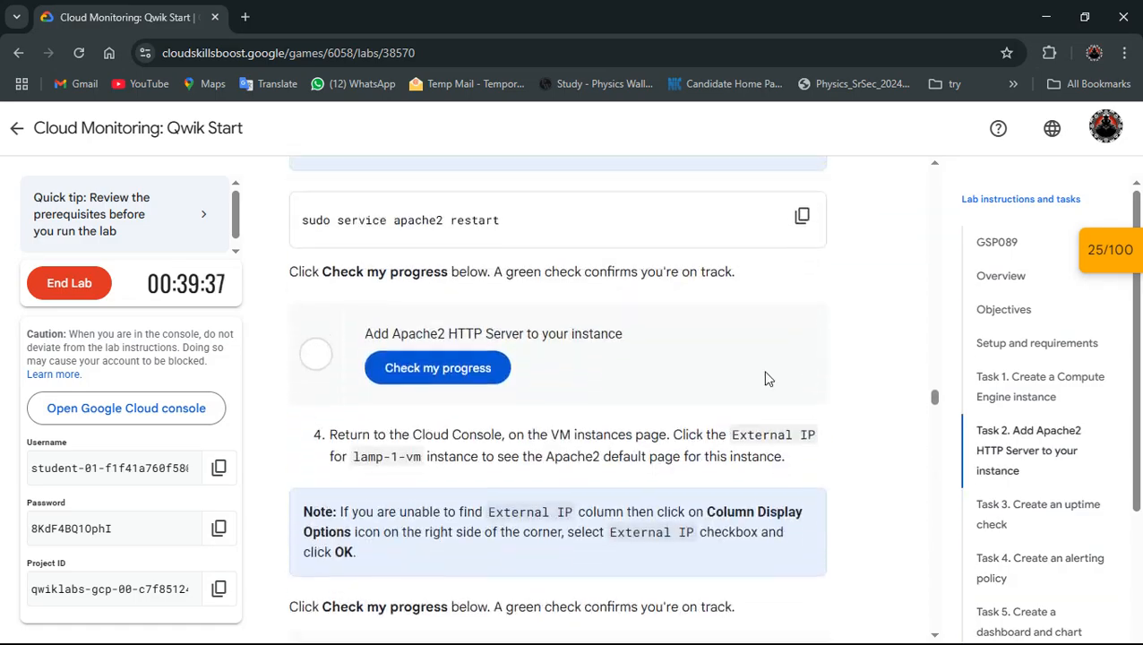
scroll(544, 376, "down", 1)
left_click(460, 411)
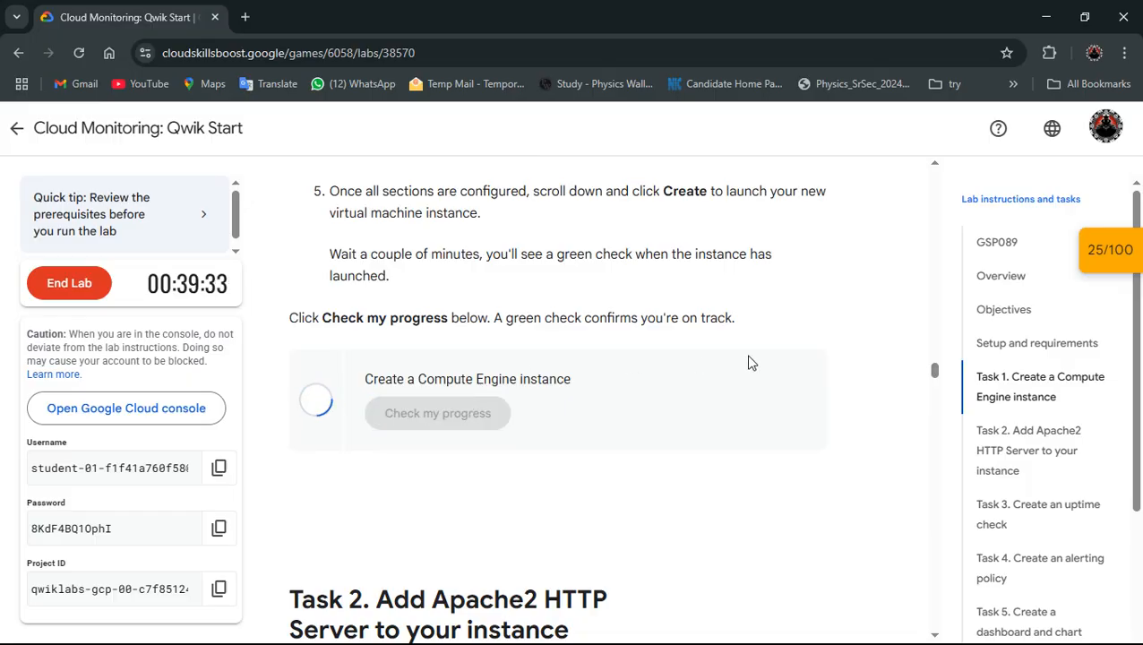
Check the lab progress for adding Apache2 HTTP Server and for getting a success response over the VM's External IP
scroll(556, 397, "down", 10)
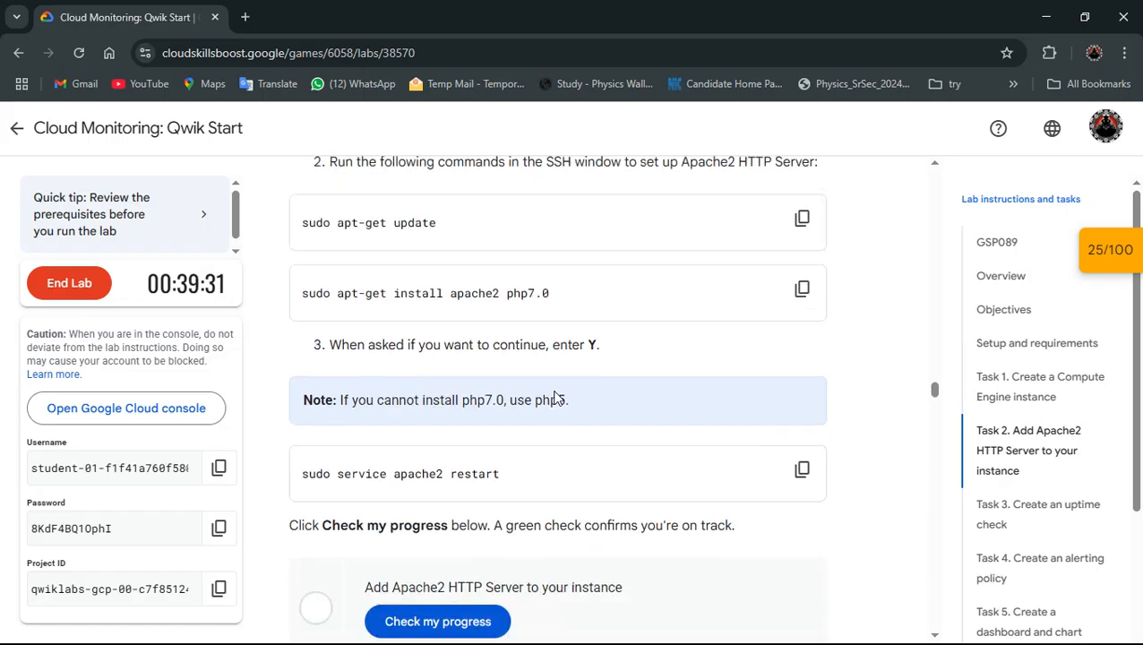
scroll(556, 397, "down", 1)
left_click(484, 257)
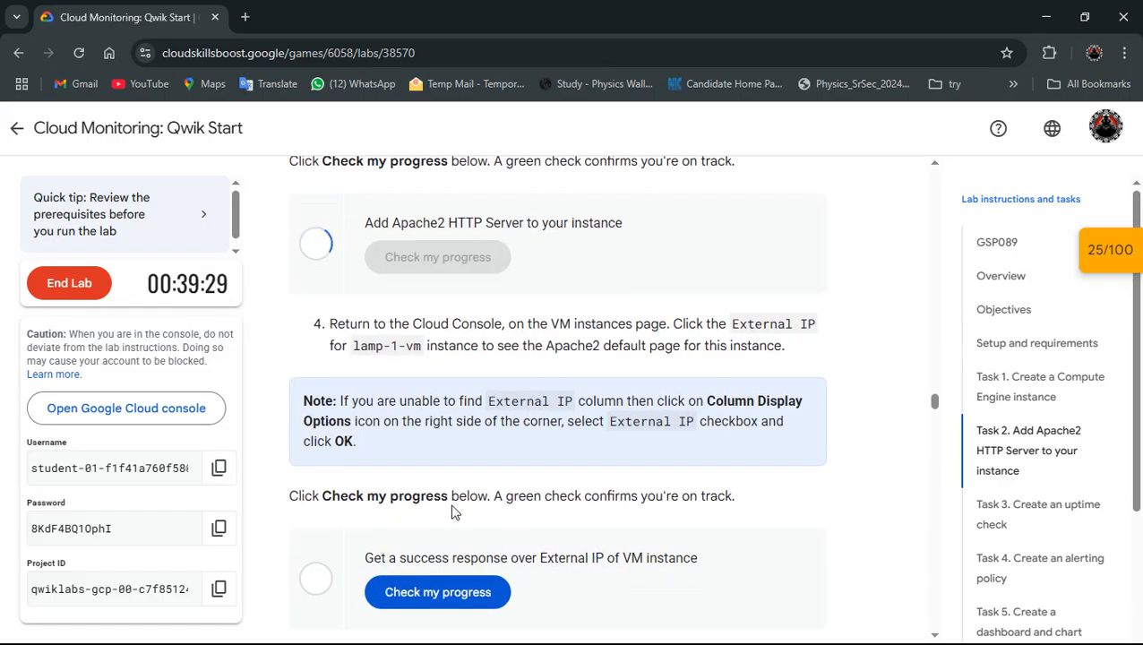
left_click(470, 600)
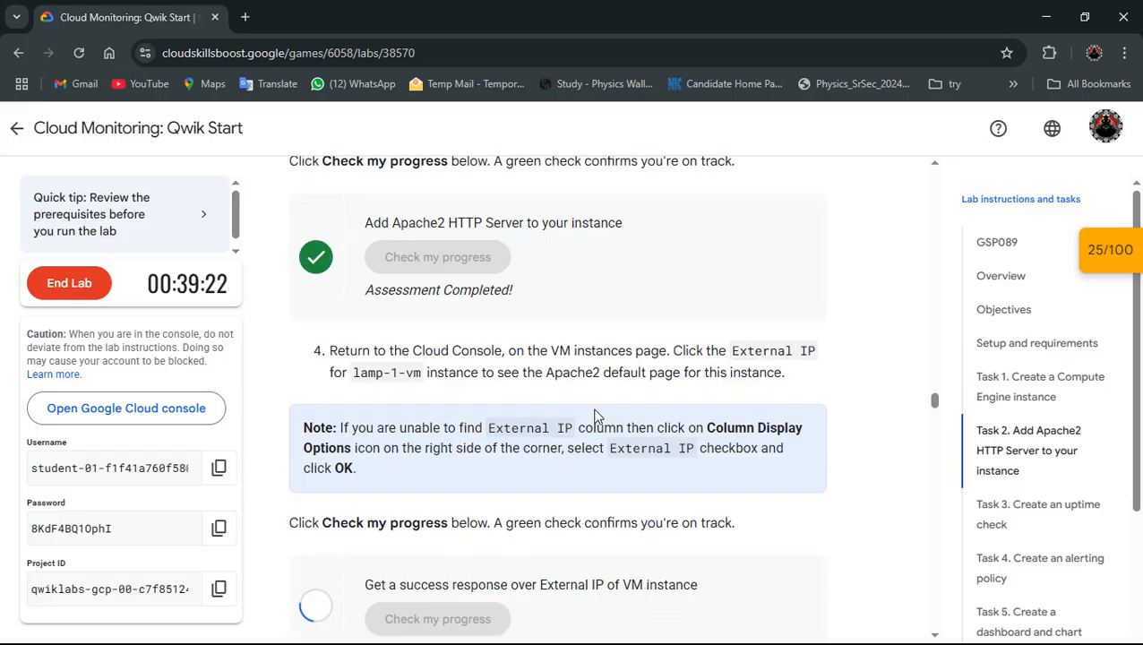
scroll(596, 417, "down", 2)
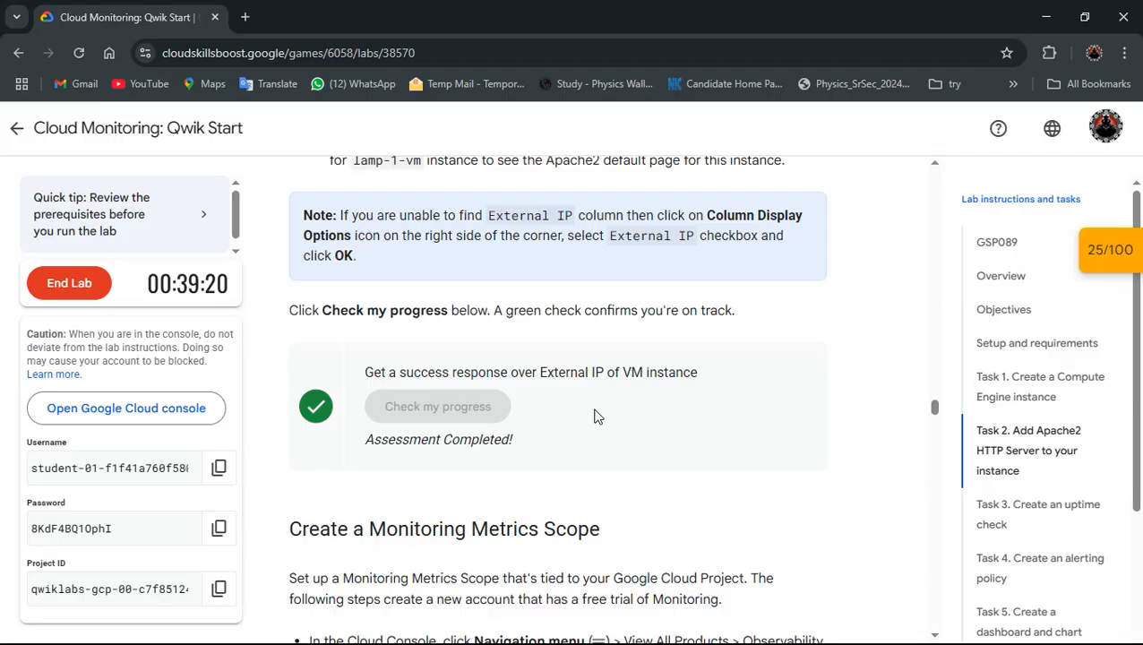
Check the lab progress for the "Create an uptime check and alerting policy" task
scroll(596, 416, "down", 3)
scroll(596, 416, "down", 20)
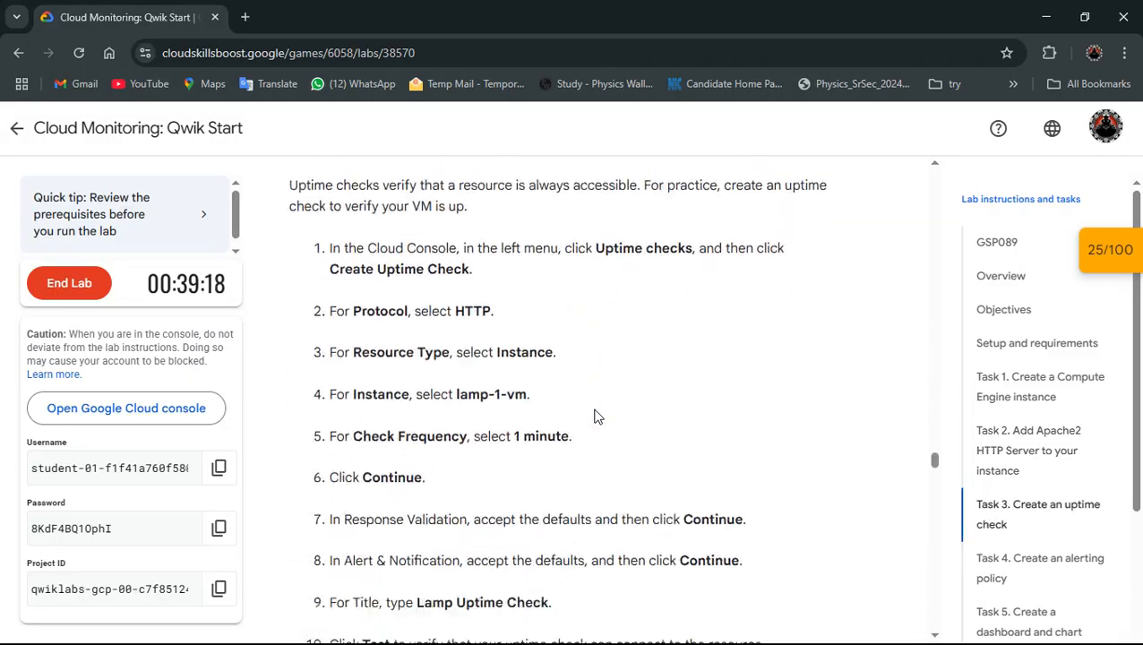
scroll(596, 416, "down", 12)
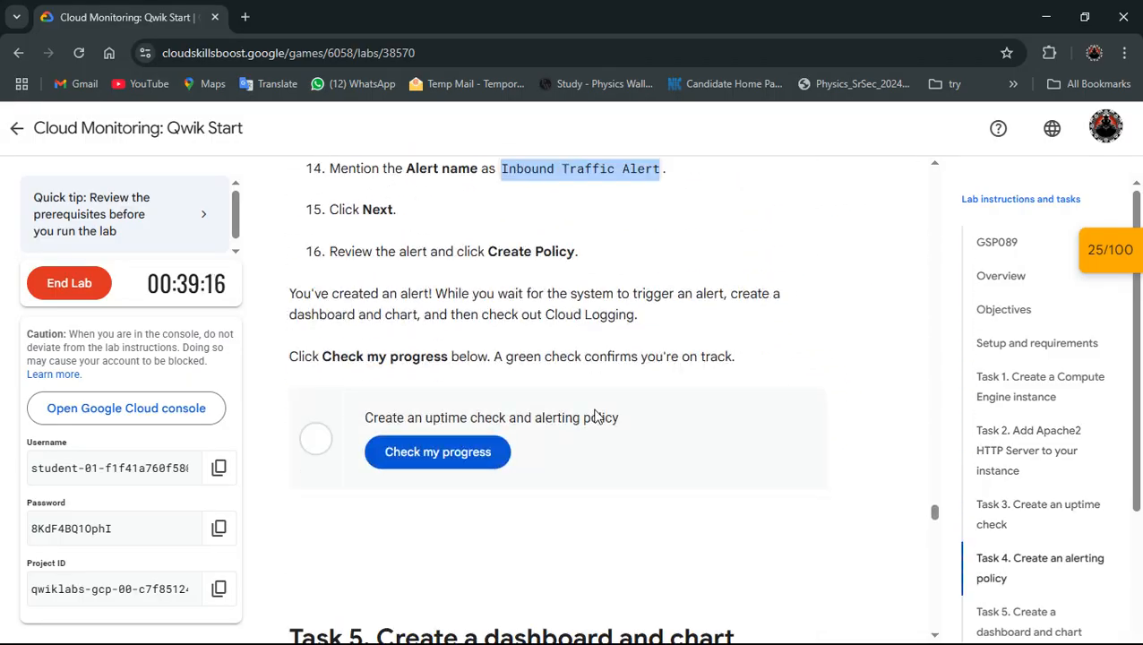
left_click(421, 457)
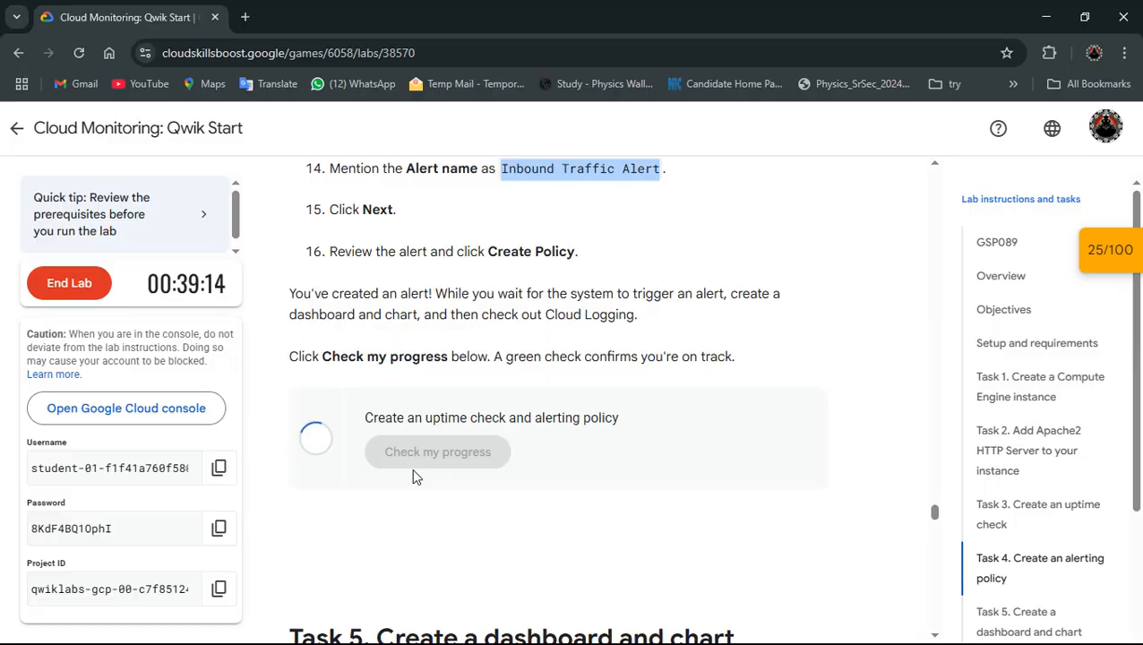
Recheck the Apache2 HTTP Server, uptime check and alerting policy, and External IP success response tasks from the Checkpoints overview
scroll(498, 453, "down", 7)
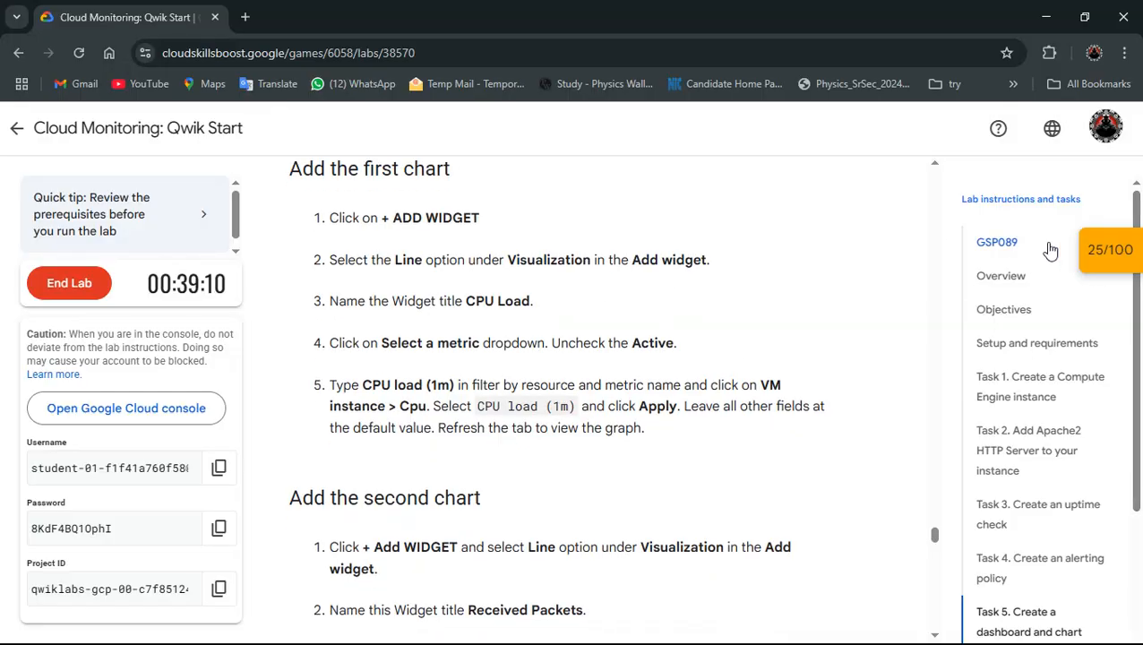
left_click(1087, 246)
left_click(972, 357)
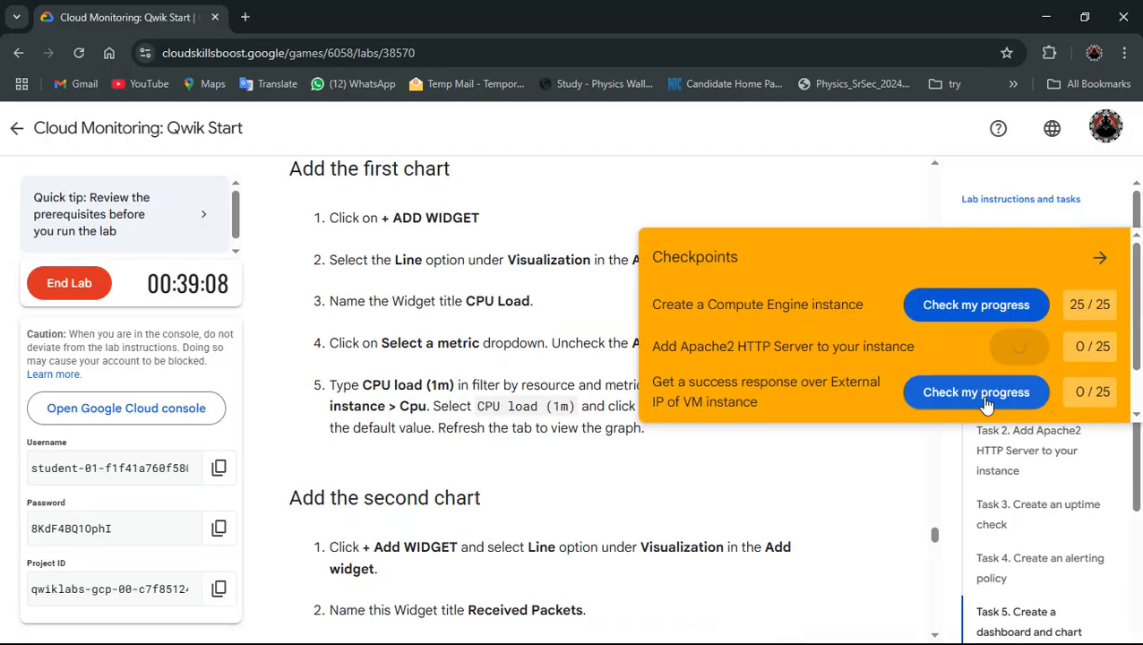
scroll(934, 361, "down", 1)
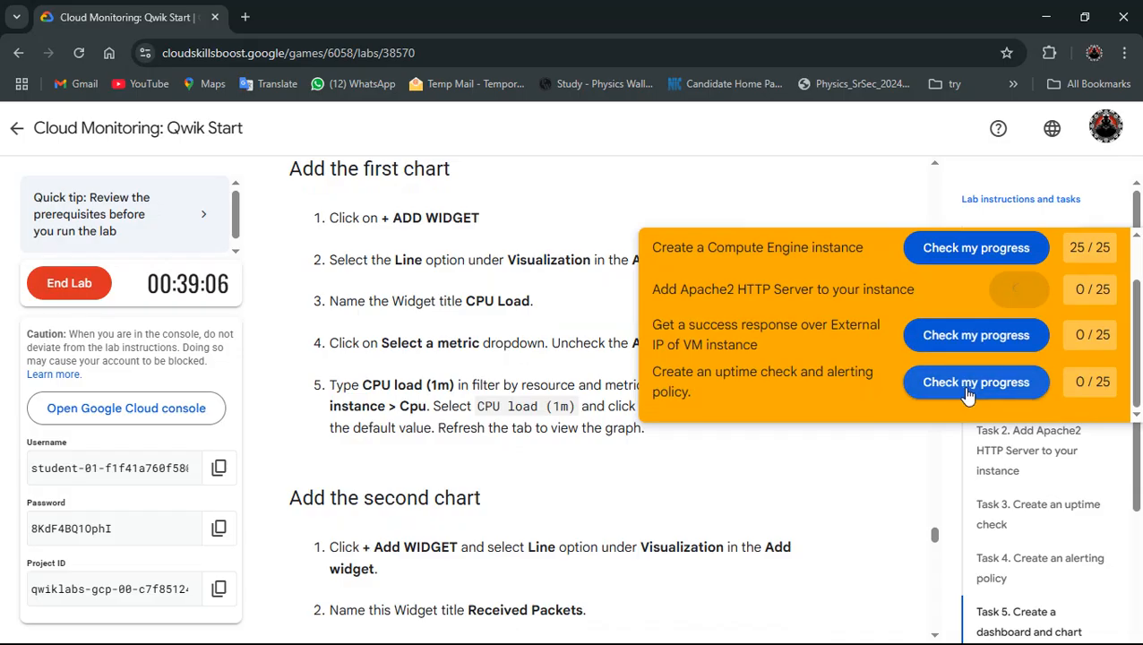
left_click(937, 380)
left_click(938, 340)
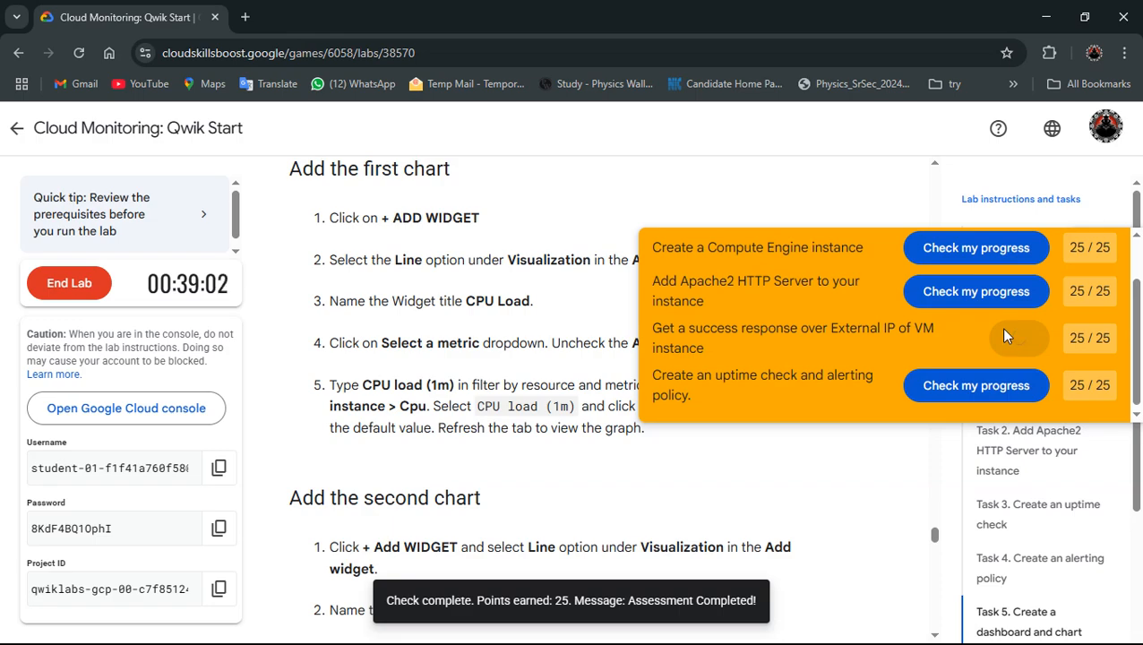
Close the Checkpoints overview and end the Cloud Monitoring: Qwik Start lab, confirming the ending
scroll(1000, 327, "up", 1)
left_click(1101, 258)
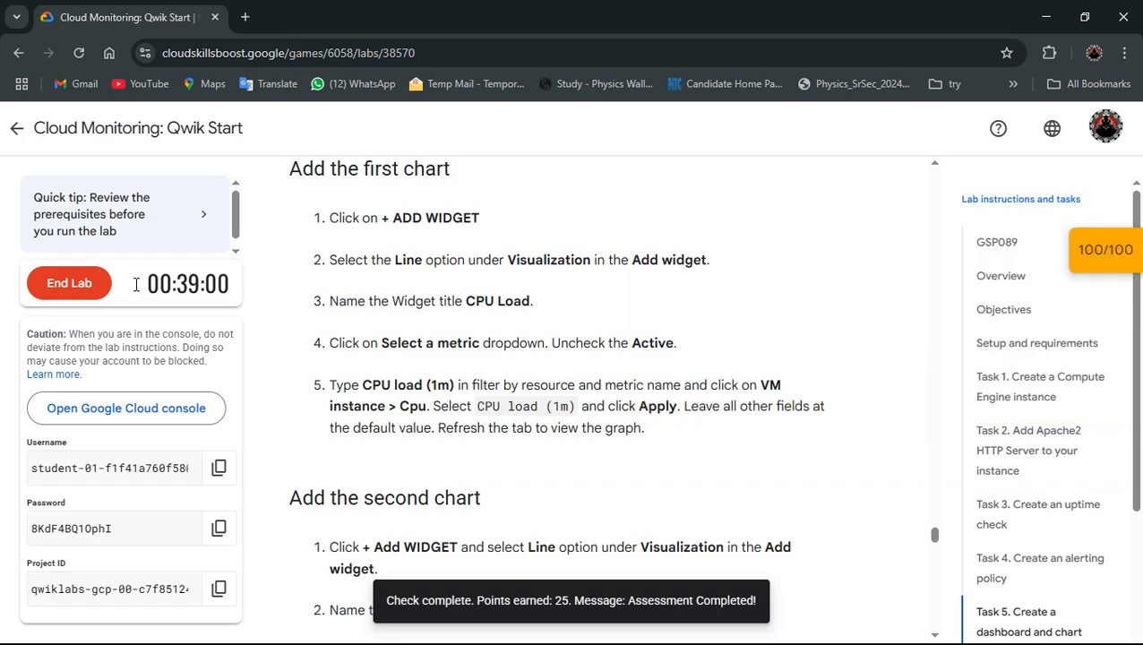
left_click(69, 283)
left_click(733, 431)
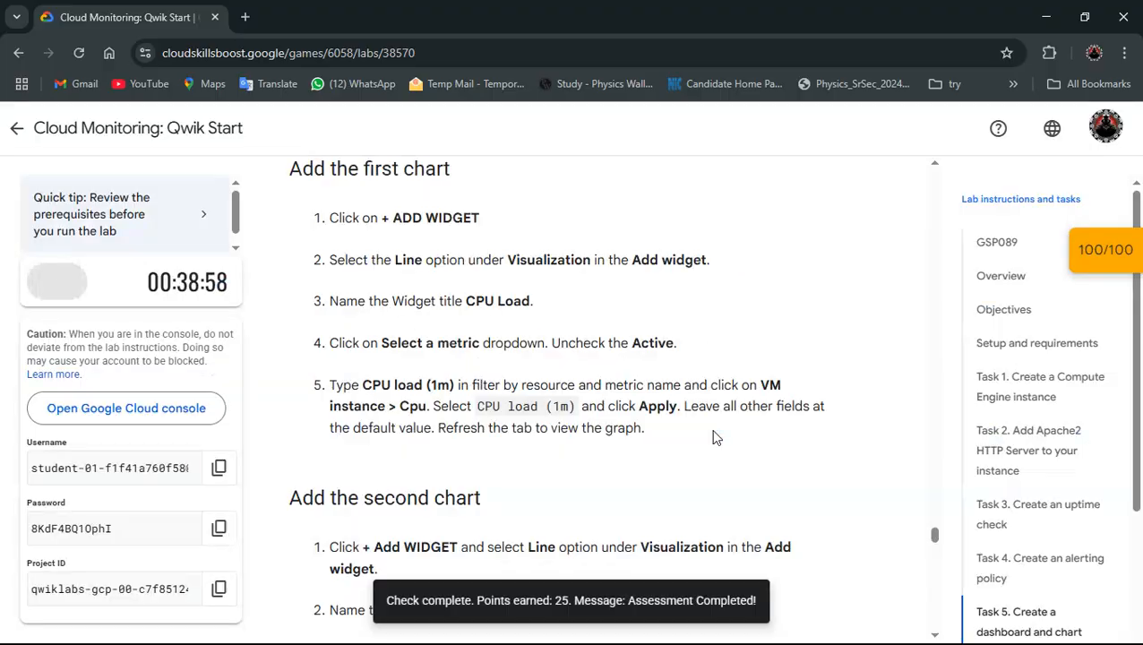